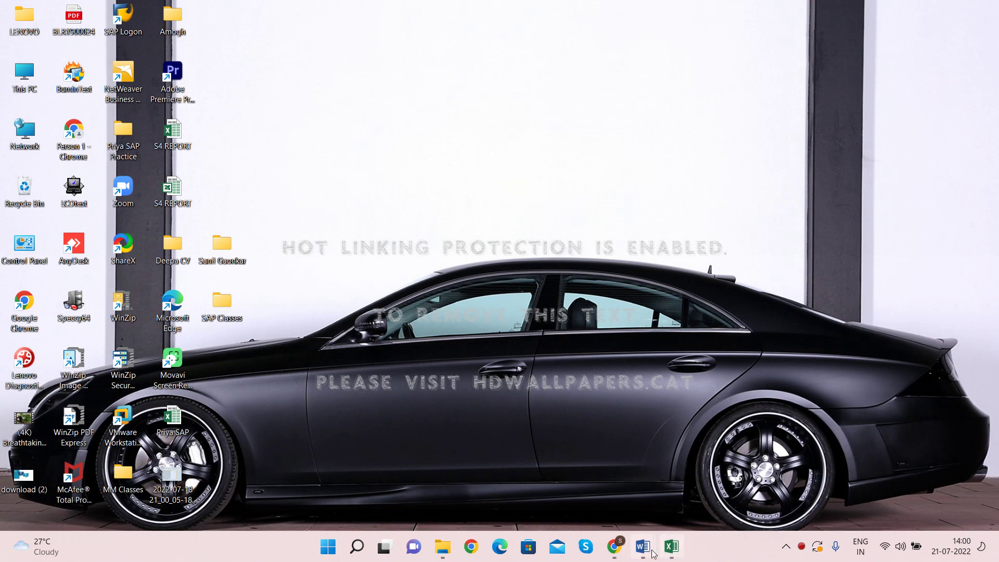
Step: Bring the GL account notes to the front and highlight the GL account definition
mouse_move(652, 551)
click(784, 484)
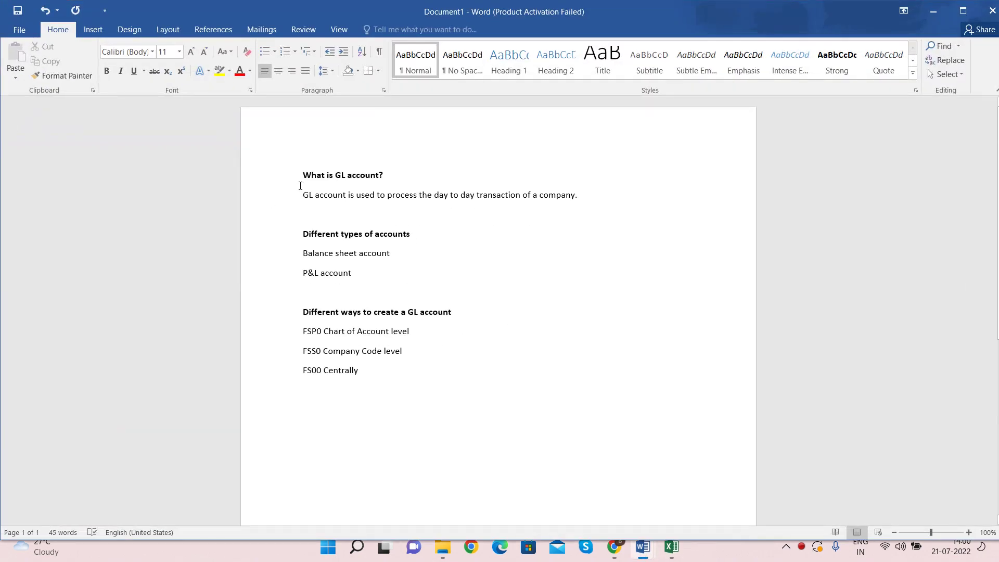
drag(303, 195, 376, 196)
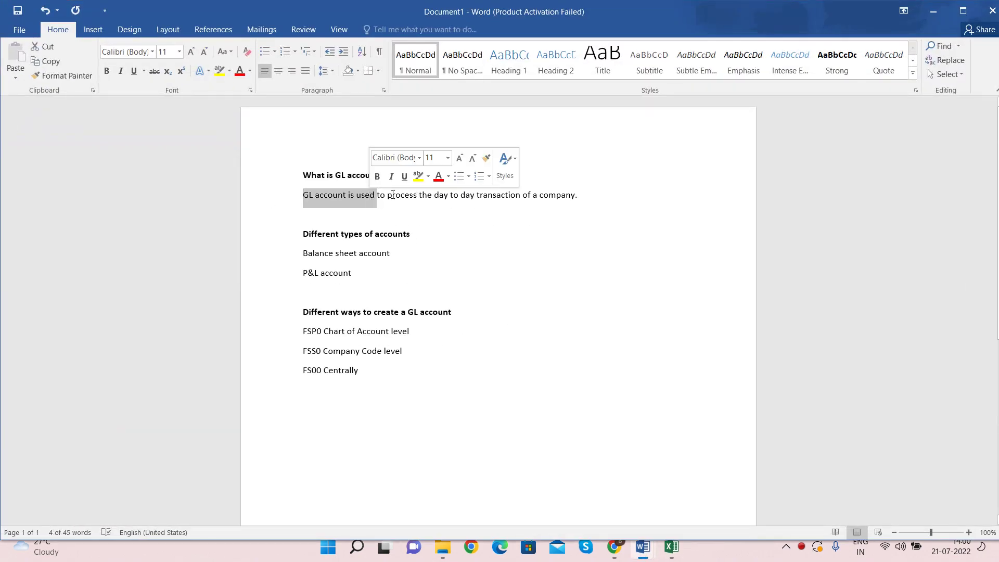
click(580, 197)
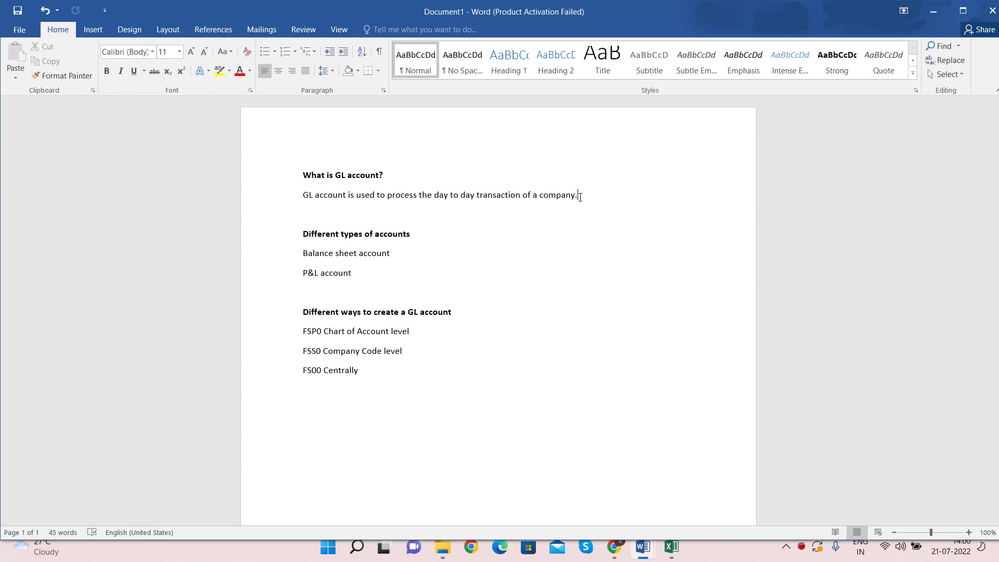
drag(304, 195, 350, 198)
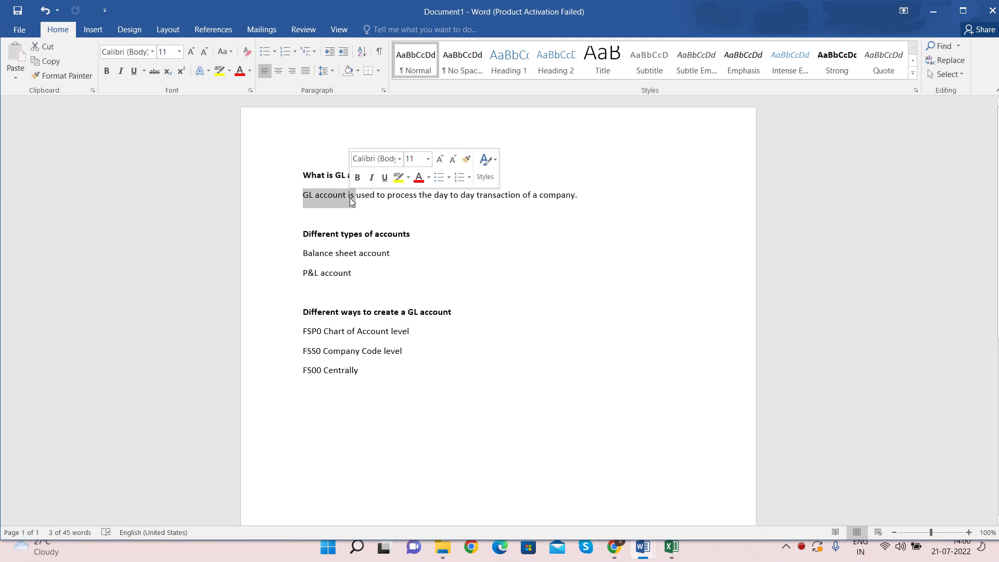
click(418, 213)
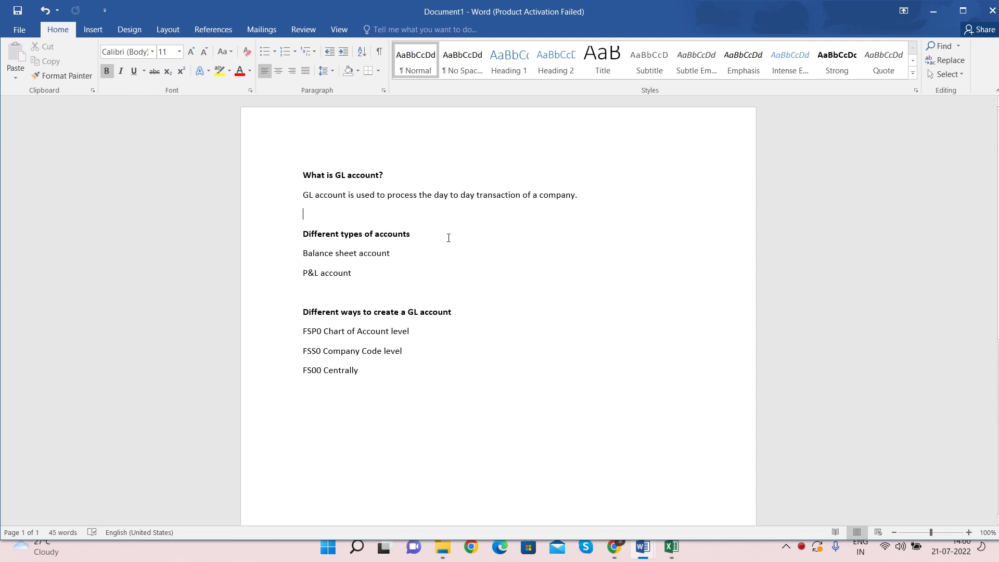
Step: Highlight the Balance sheet account and P&L account lines, then clear them
drag(303, 253, 408, 253)
drag(304, 273, 299, 253)
click(400, 272)
click(415, 254)
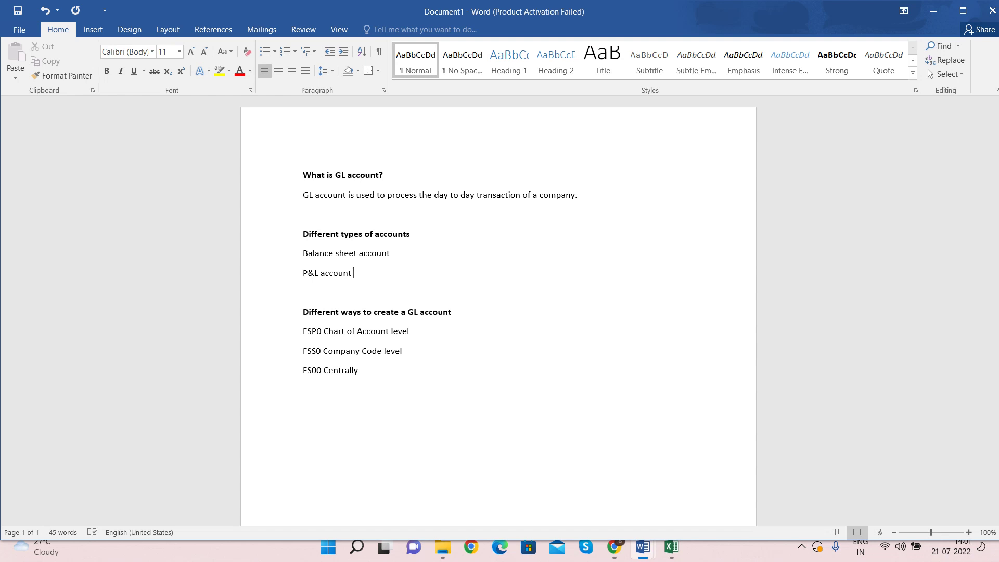
Step: Highlight the P&L and Balance sheet account lines again while explaining them
drag(368, 275, 306, 279)
click(368, 288)
drag(396, 253, 292, 261)
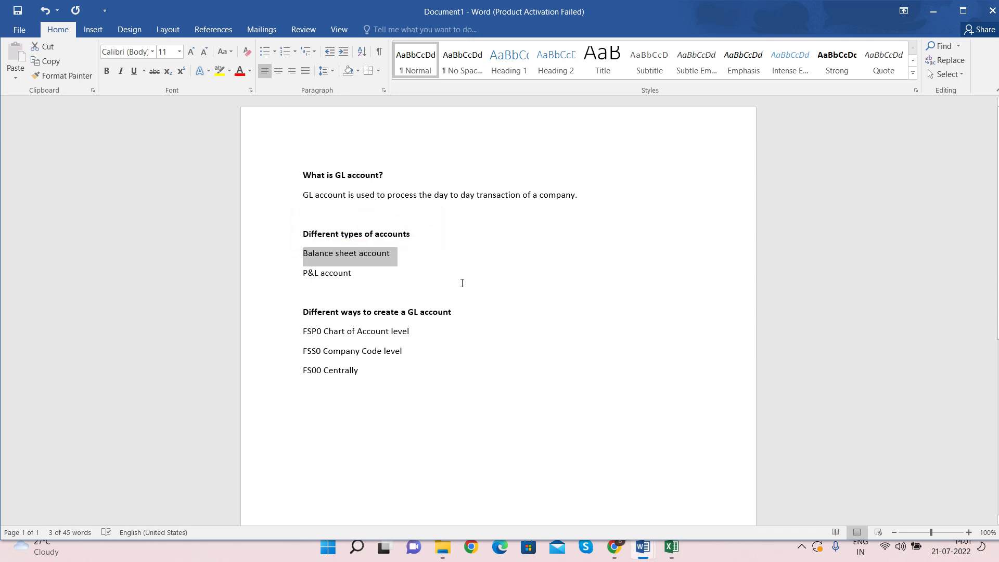
click(400, 254)
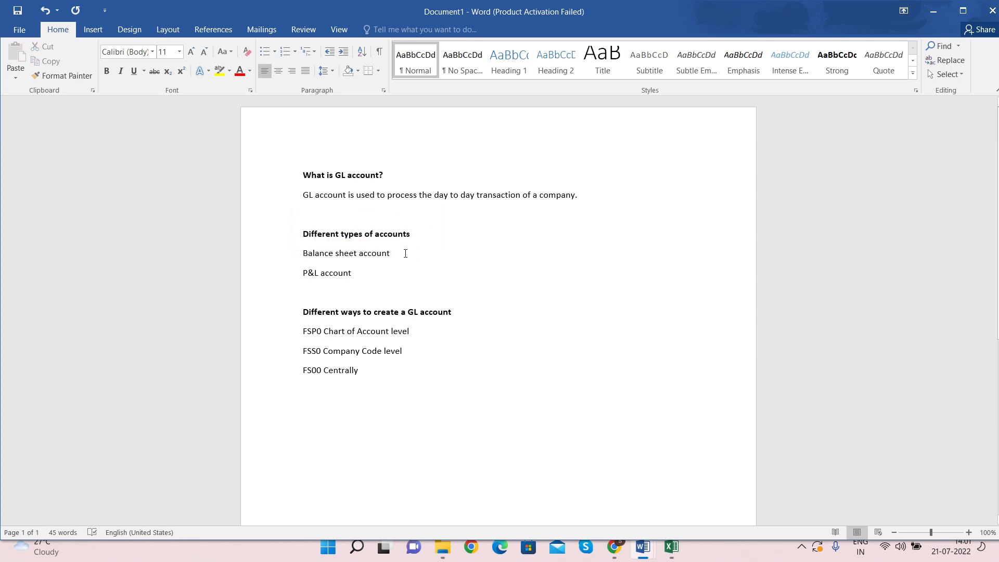
drag(405, 254, 306, 255)
click(392, 272)
Step: Highlight the 'Different ways to create a GL account' heading and the Chart of Account, Company Code and Centrally levels
drag(330, 314, 451, 313)
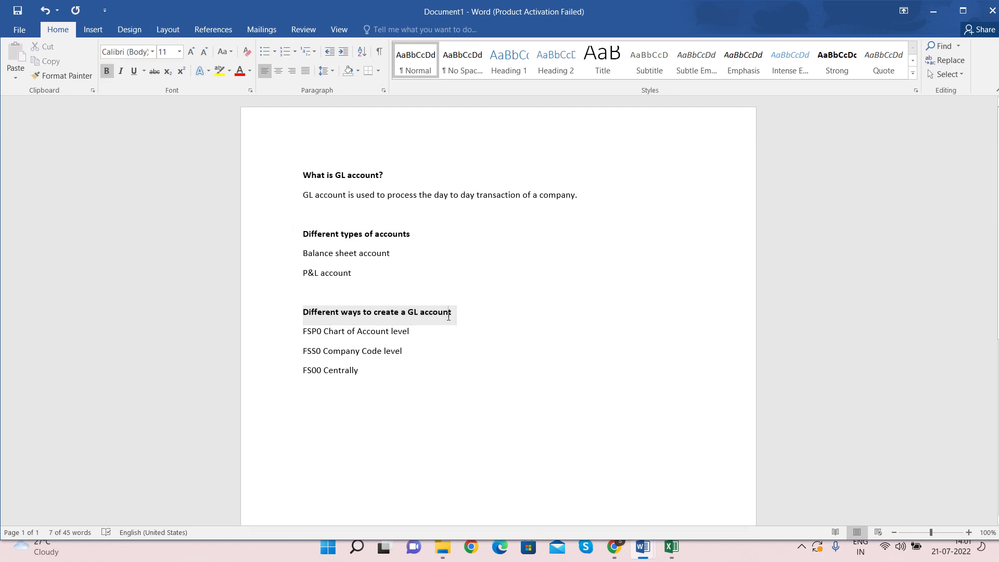
click(448, 314)
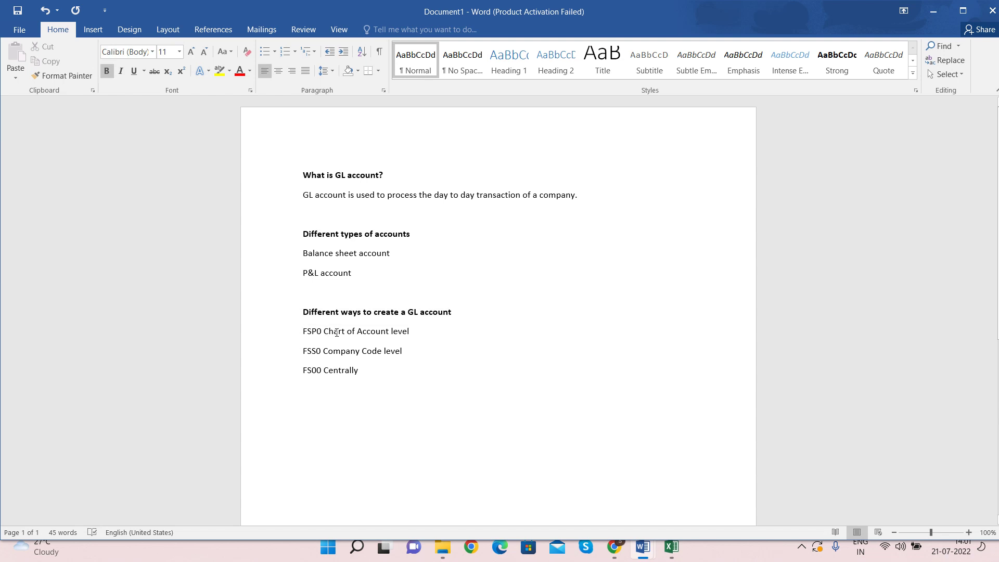
drag(323, 333, 422, 342)
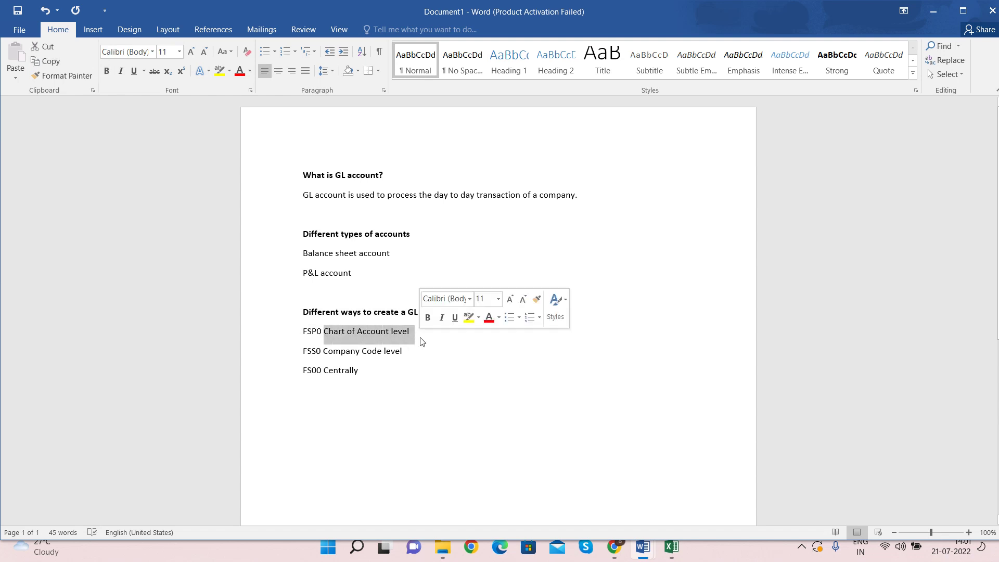
drag(323, 352, 430, 351)
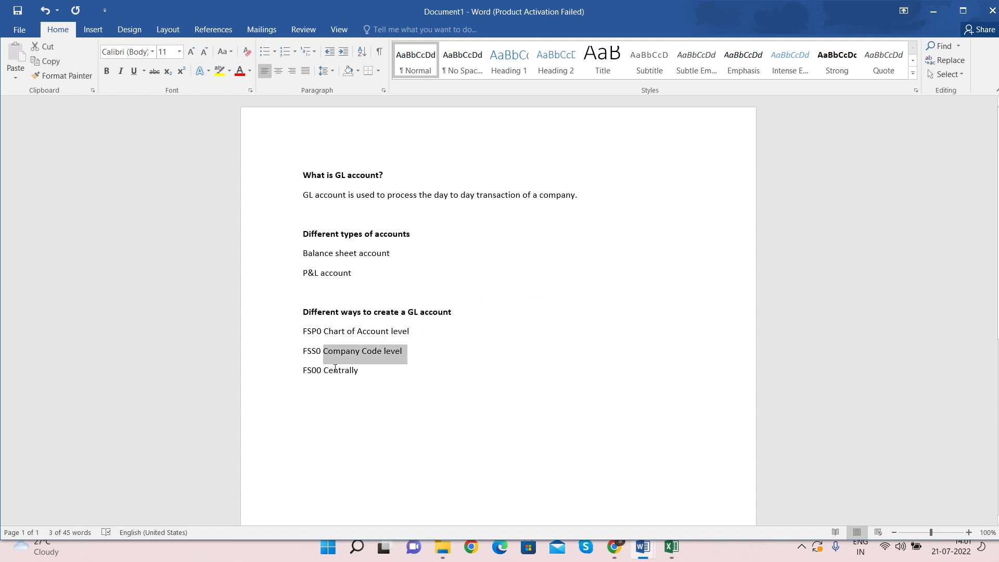
drag(322, 370, 386, 371)
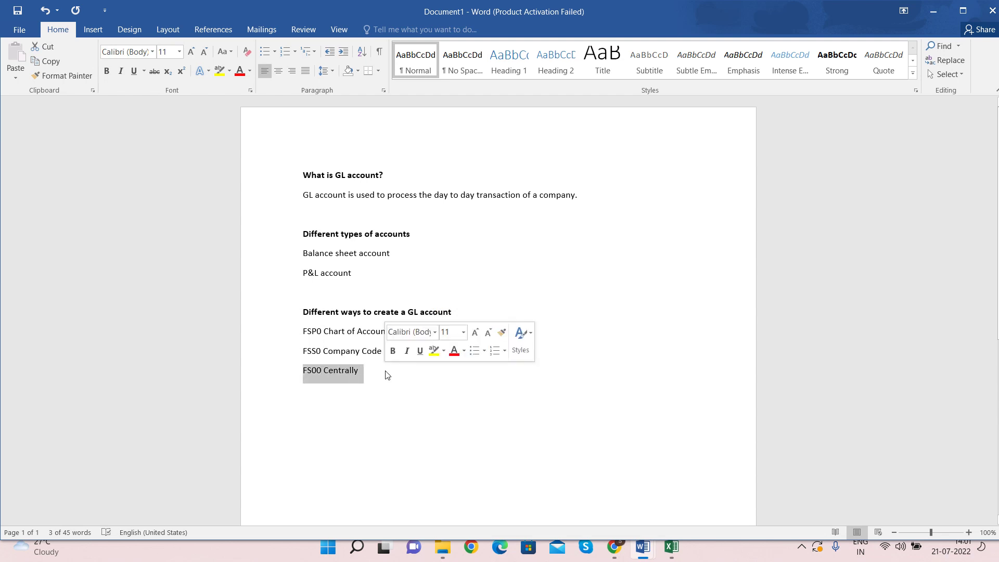
click(317, 331)
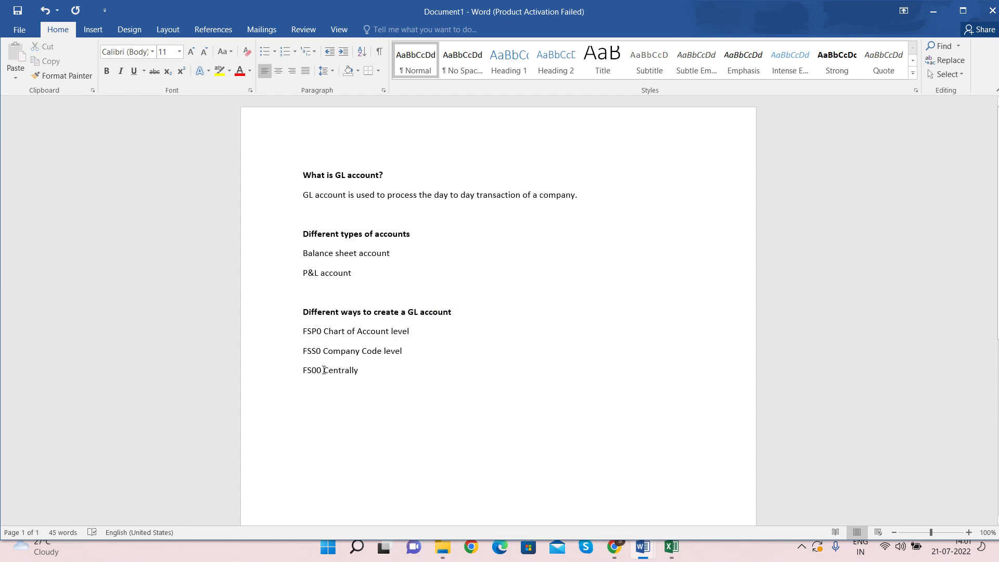
Step: Highlight the FSP0, FSS0 and FS00 lines one at a time
drag(303, 331, 406, 335)
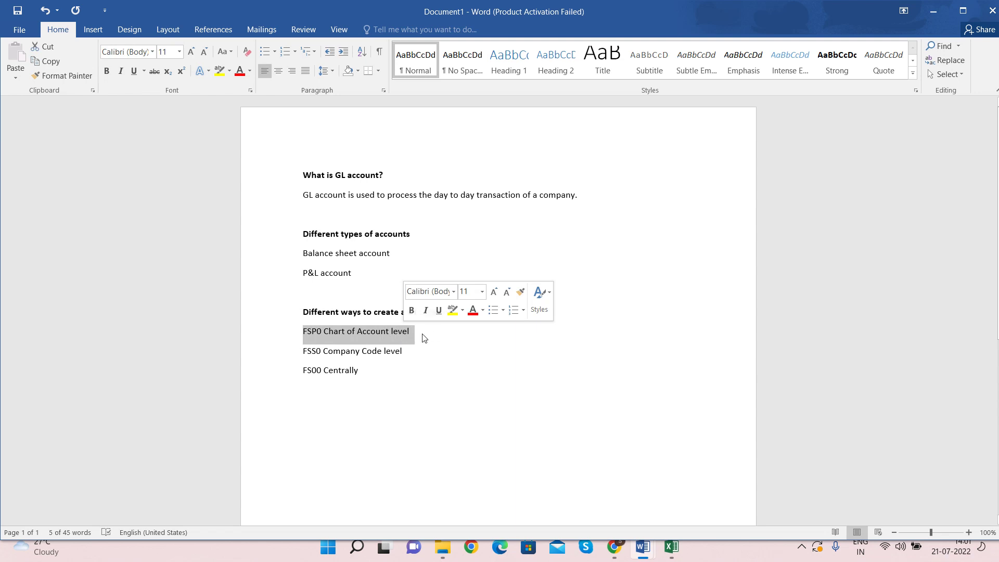
click(423, 334)
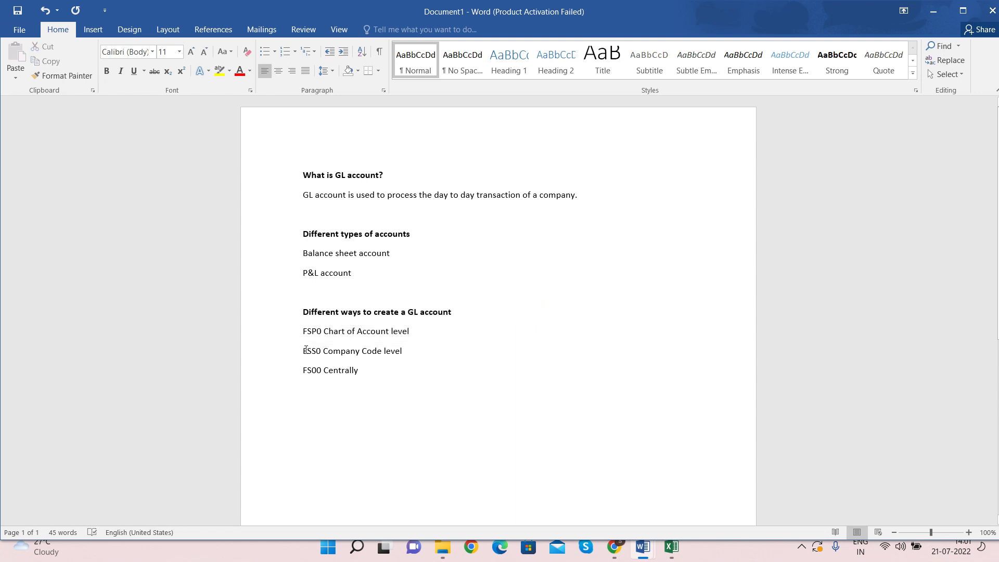
drag(304, 351, 410, 352)
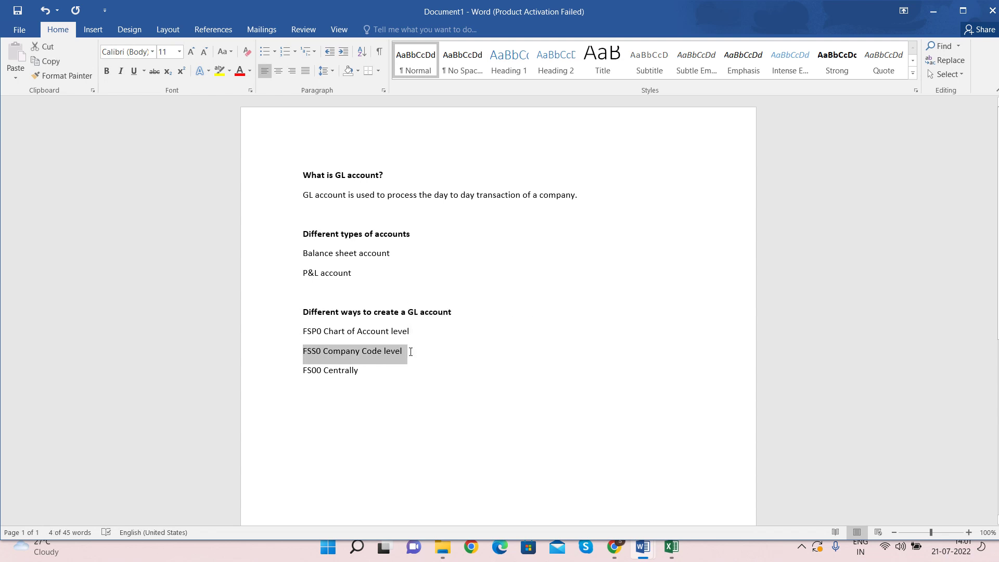
click(410, 352)
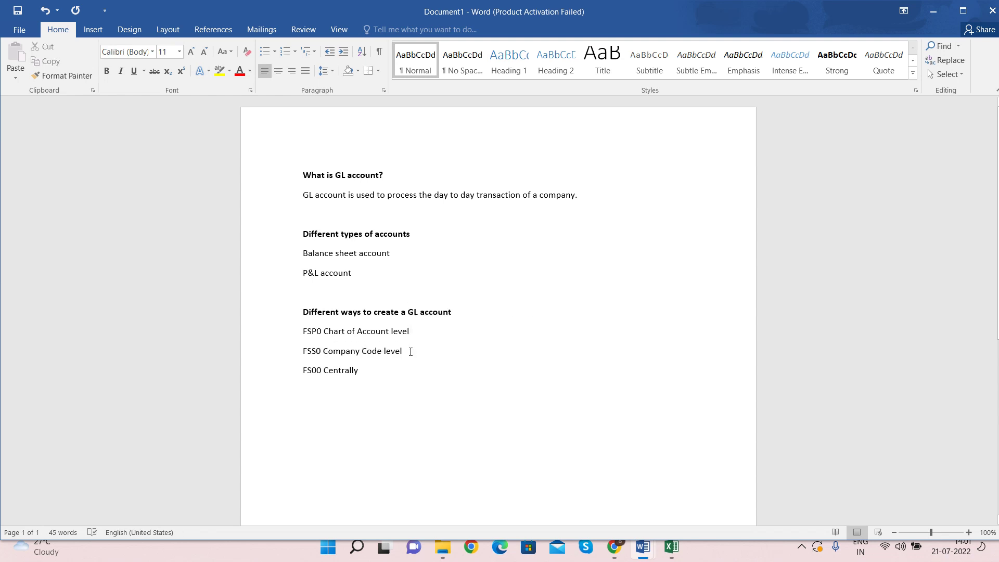
drag(371, 369, 306, 371)
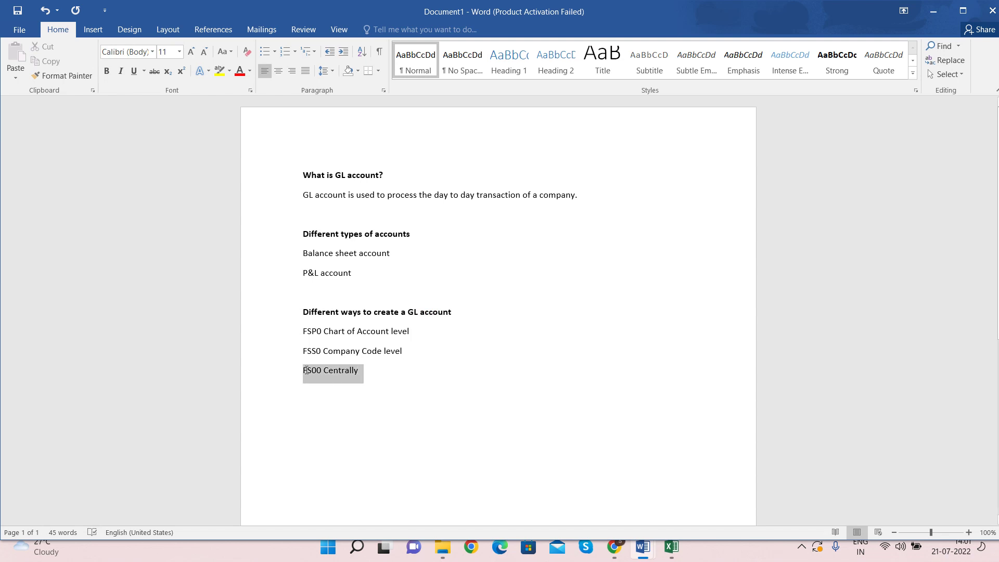
click(359, 370)
Step: Highlight FSP0 and FSS0 together, then all three creation methods, then each line again
drag(304, 331, 430, 354)
drag(305, 371, 335, 368)
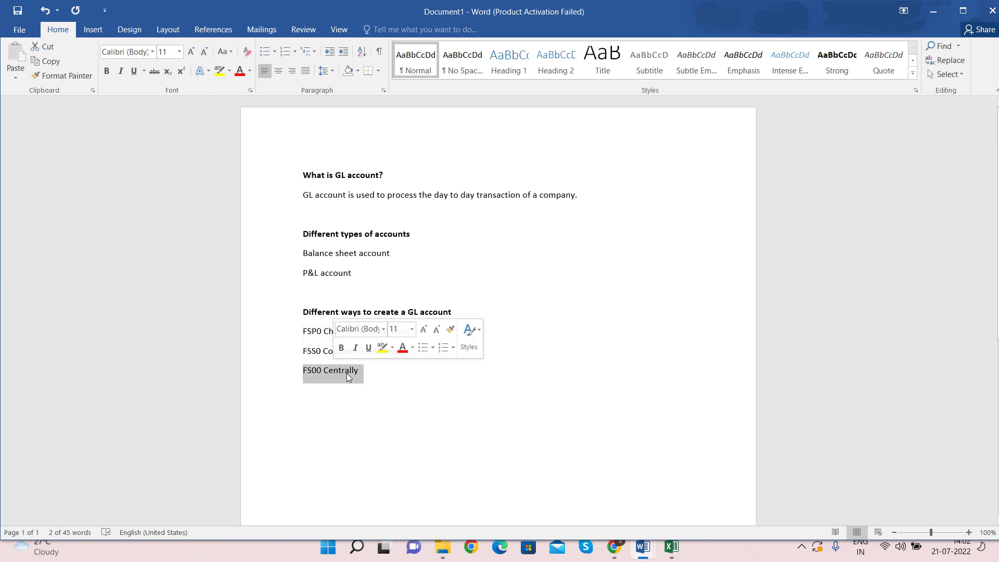
click(354, 370)
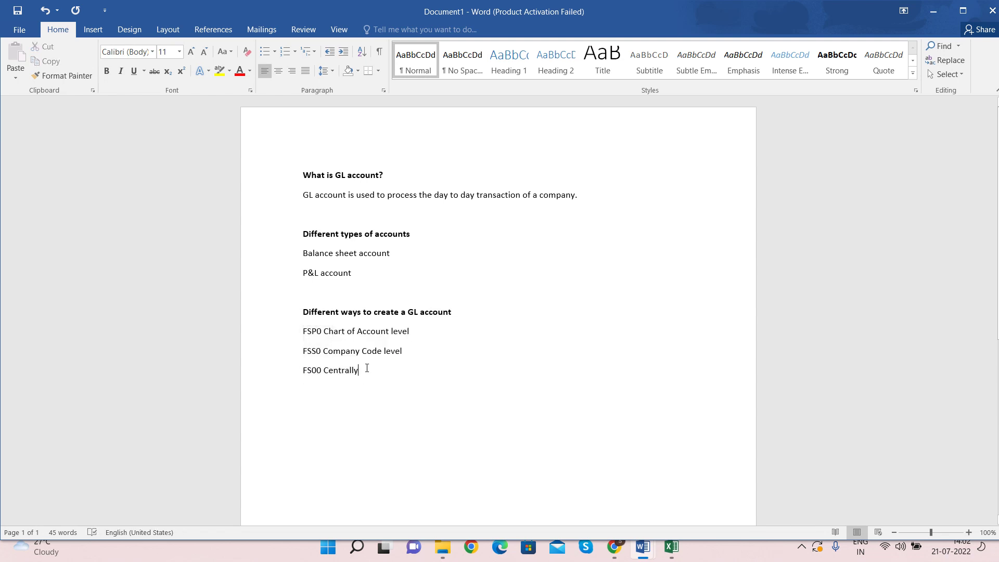
drag(302, 331, 375, 383)
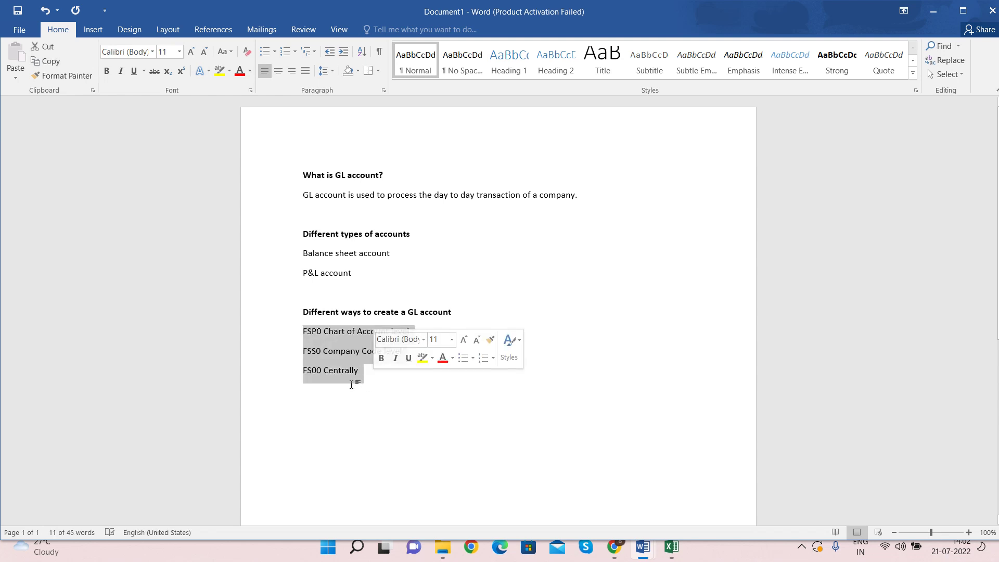
click(358, 390)
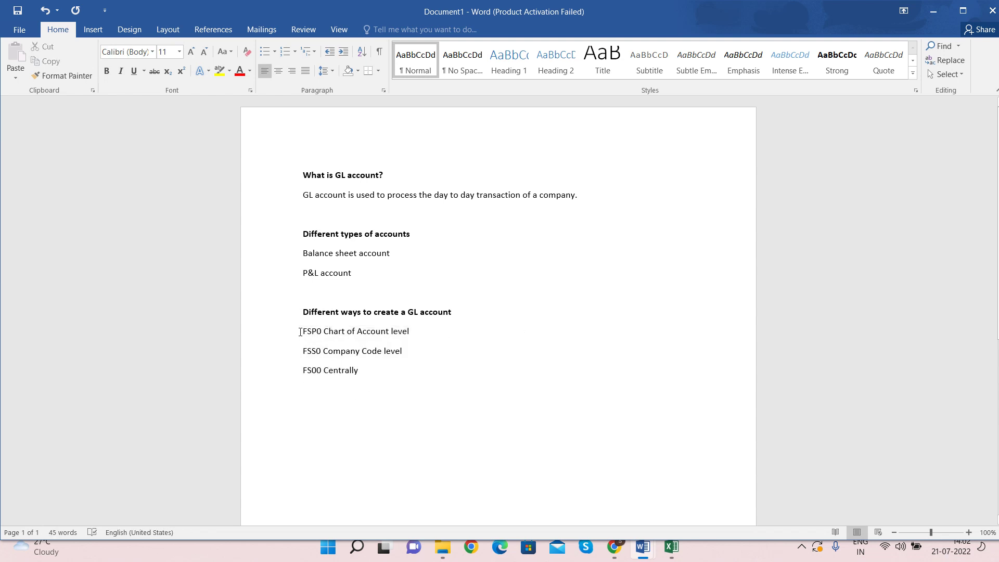
triple_click(409, 331)
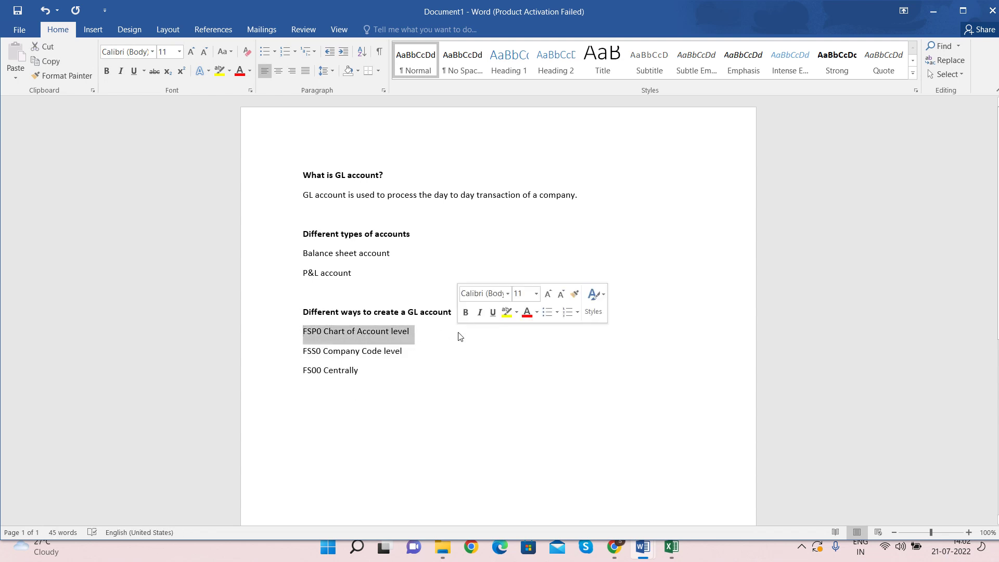
triple_click(312, 350)
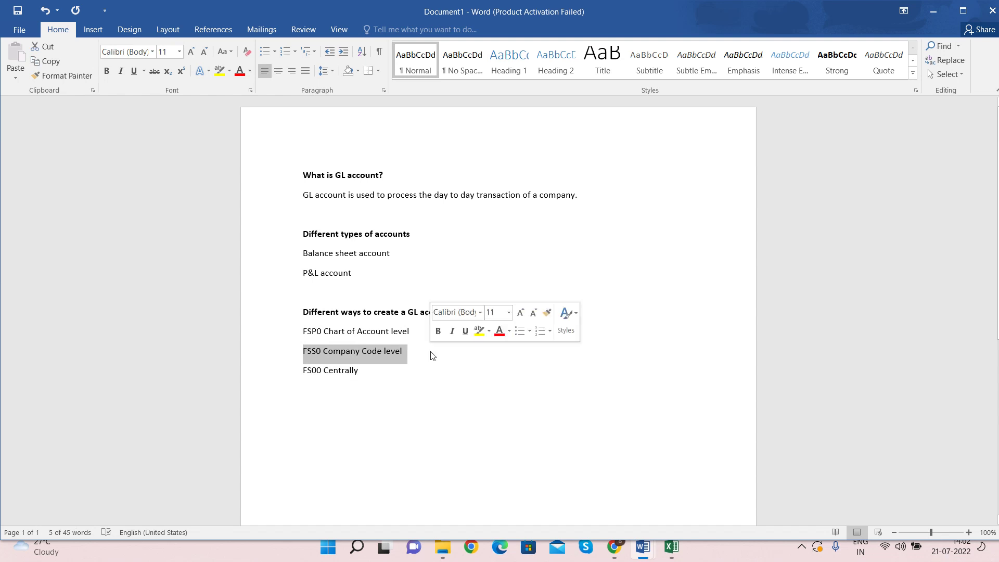
triple_click(330, 373)
click(372, 376)
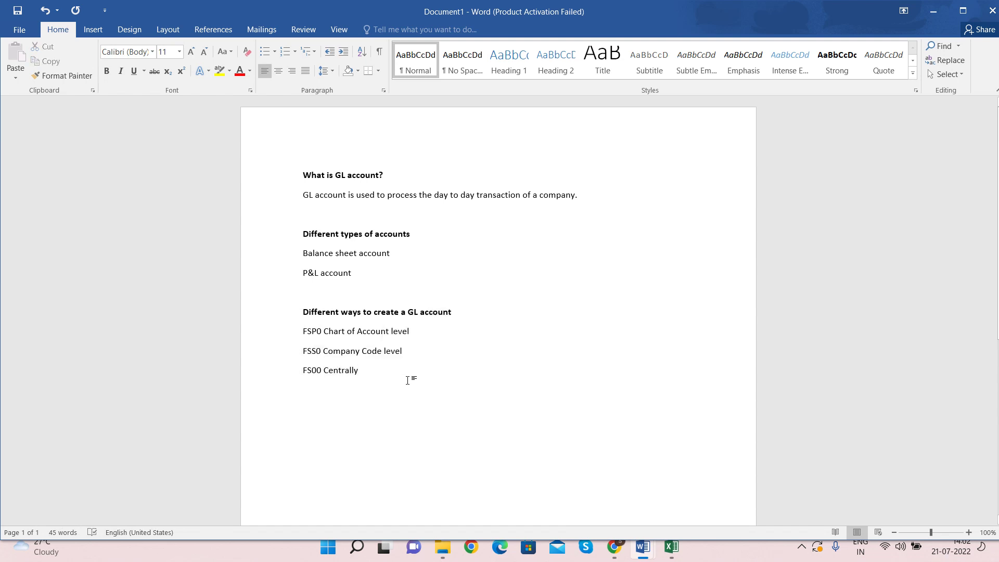
Step: Hide Word, launch SAP Logon and open the sap ECC connection's logon screen
key(super+d)
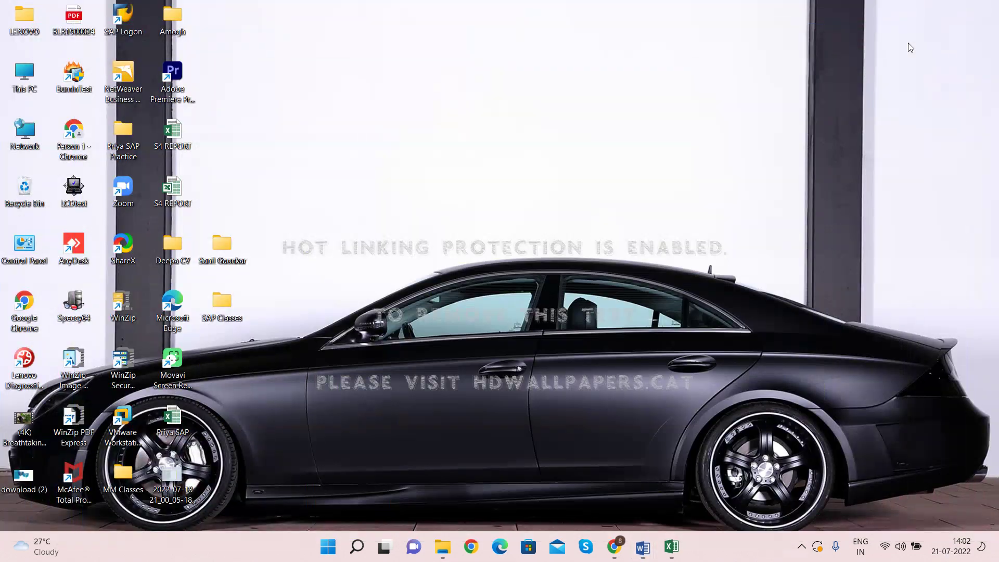
double_click(131, 26)
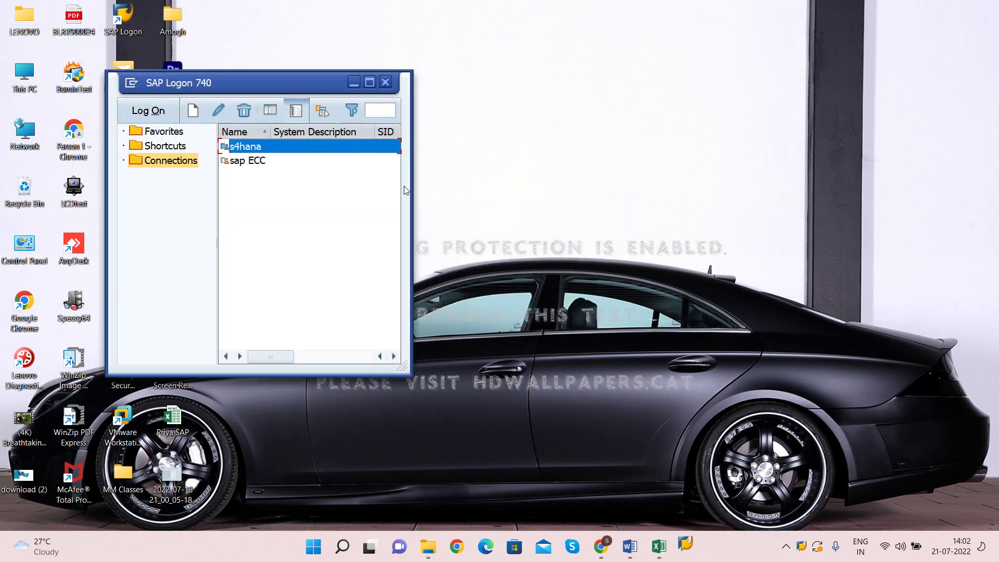
click(248, 162)
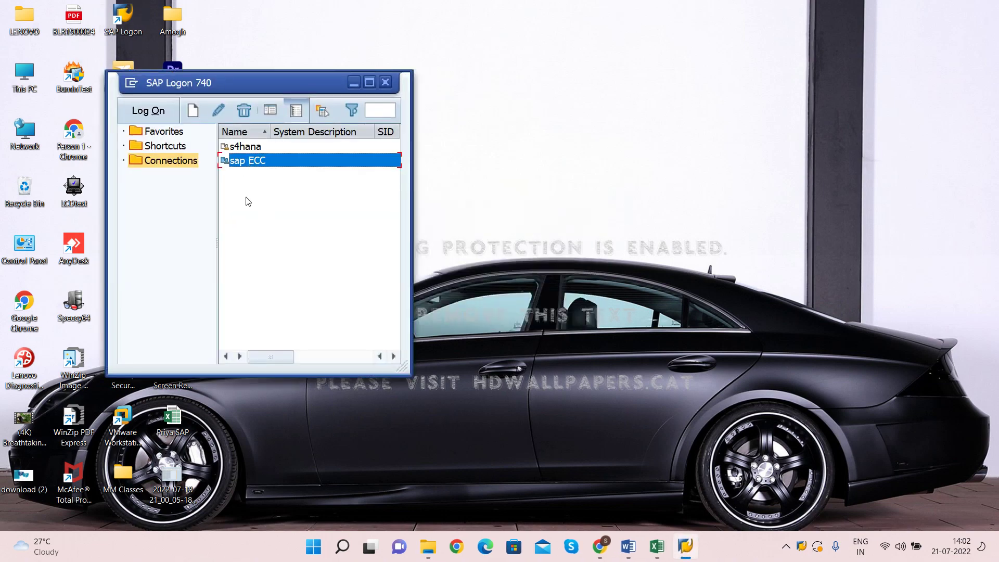
drag(285, 88, 413, 86)
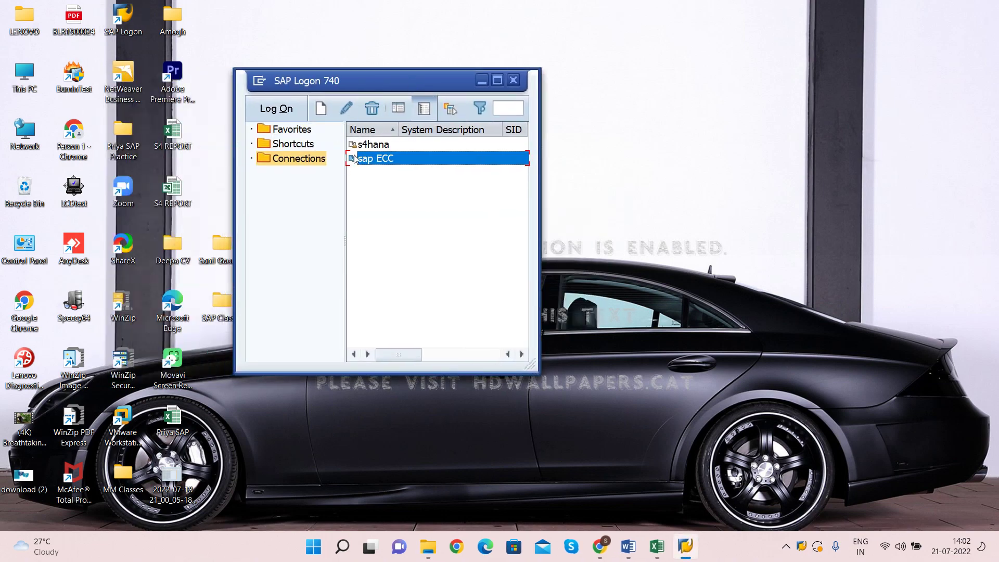
double_click(379, 158)
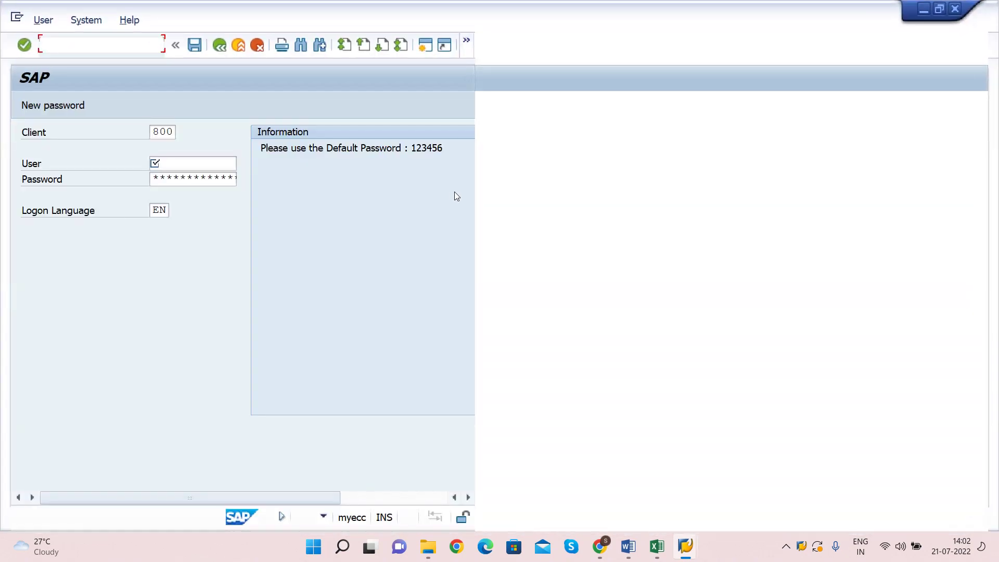
Step: Log on to sap ECC with the saved user name and the account password
click(165, 164)
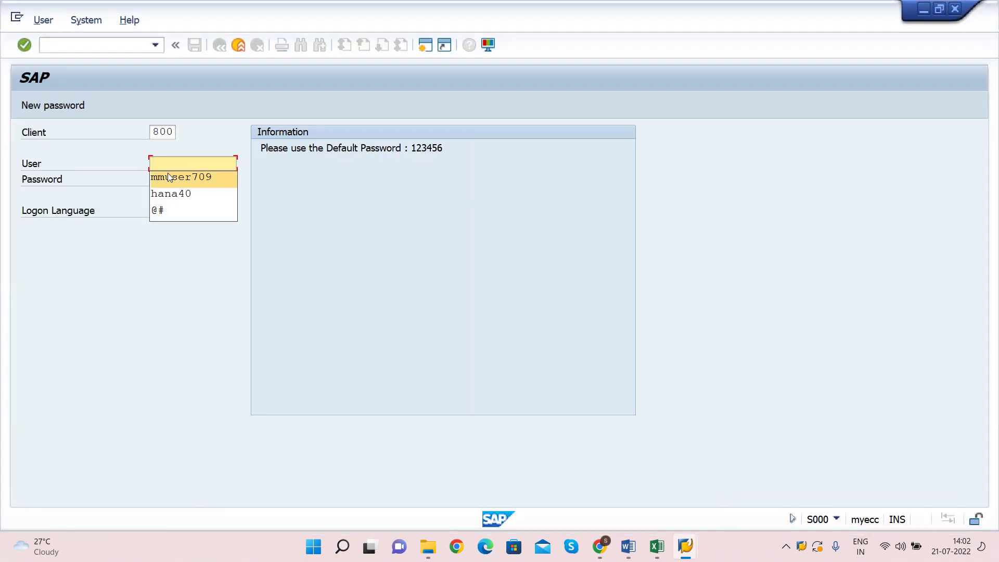
click(168, 175)
text(12345678)
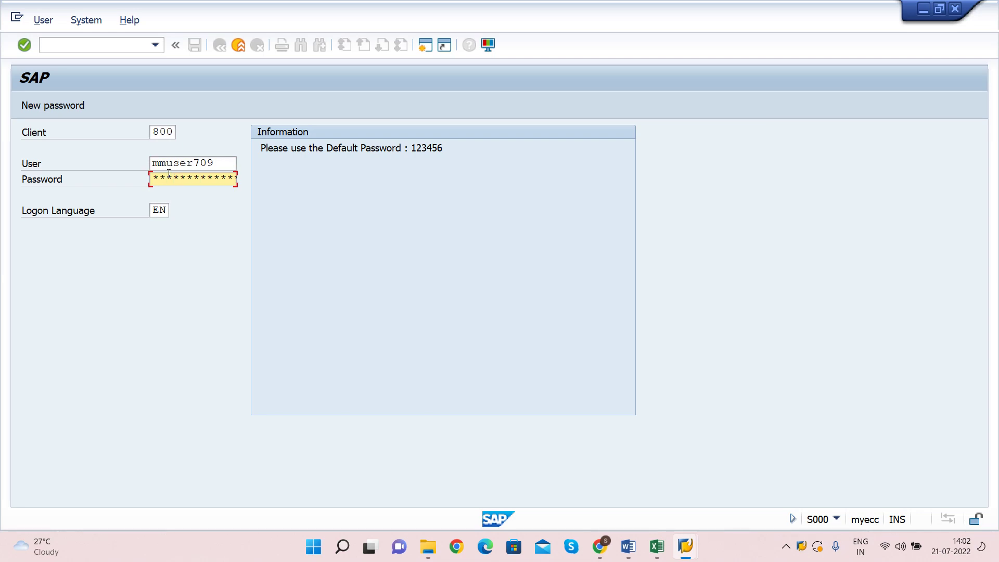
key(Return)
Step: Switch to the Word notes and select the code FSP0
key(alt+Tab)
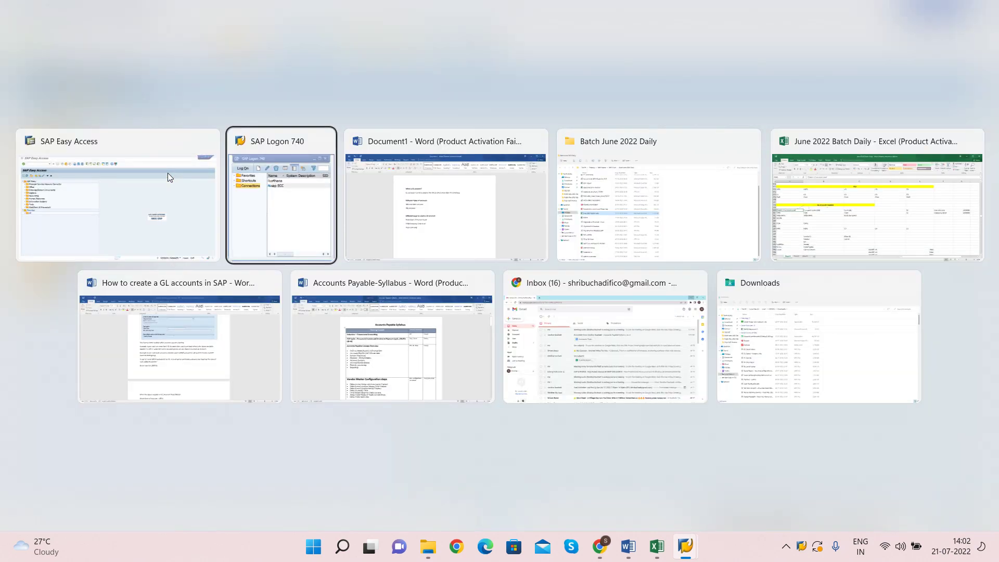
key(Tab)
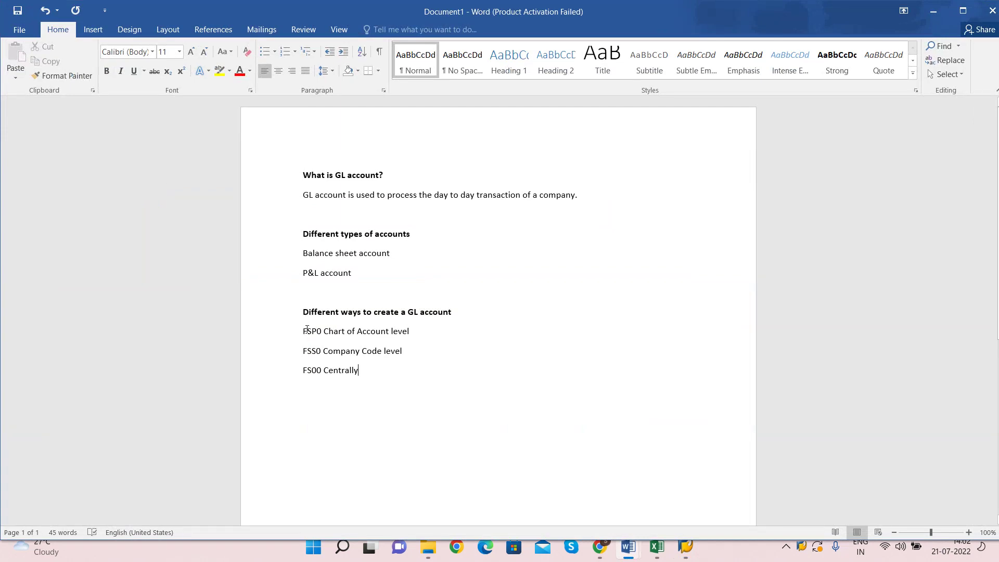
double_click(307, 331)
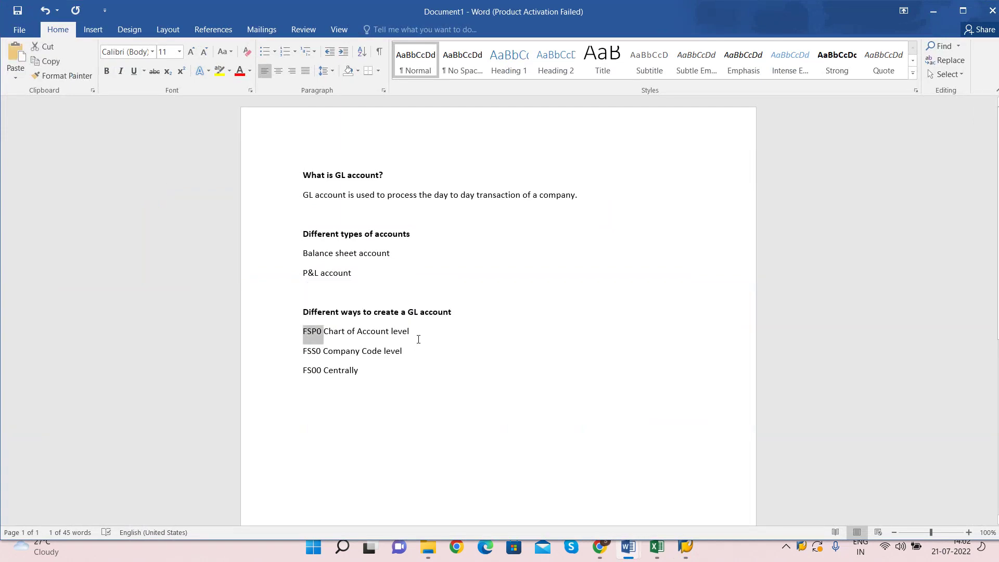
key(alt+Tab)
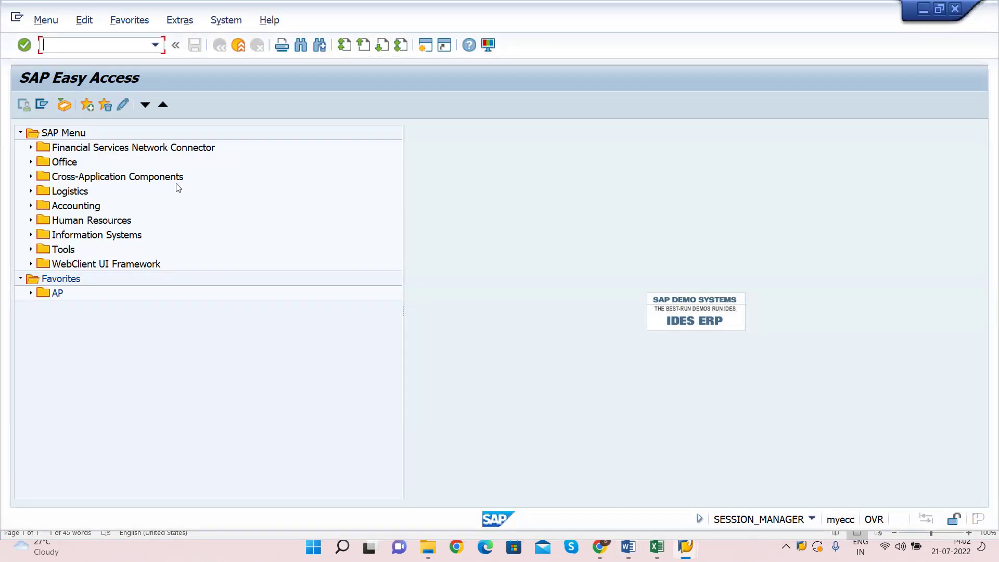
key(alt+Tab)
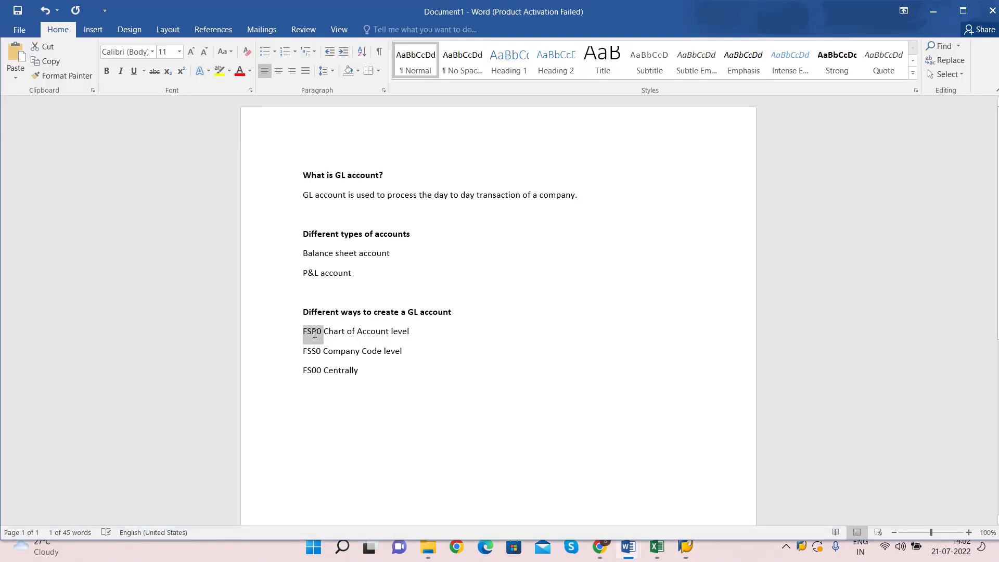
Step: Select the codes FSS0 and FS00 on the following lines of the notes
mouse_move(316, 337)
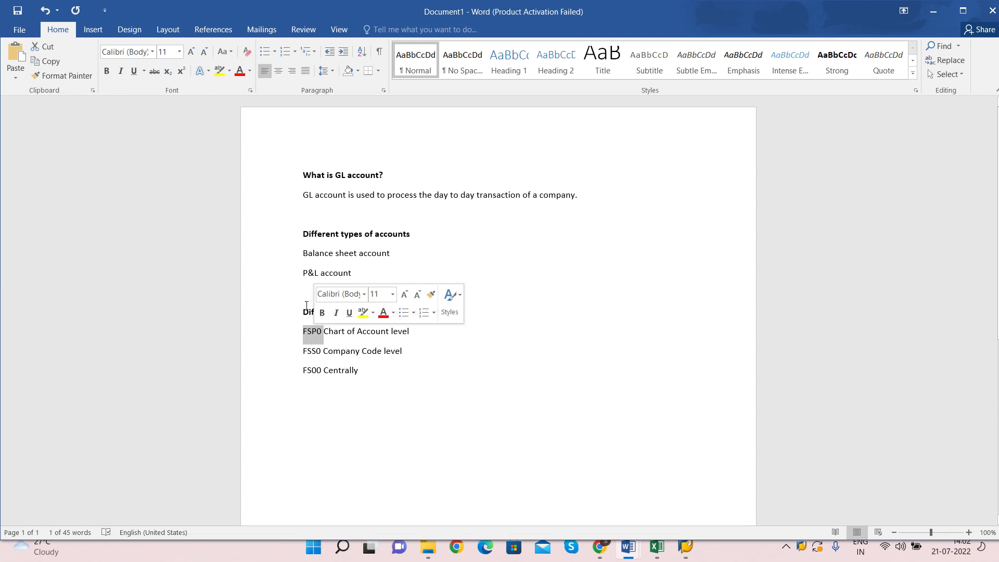
double_click(312, 355)
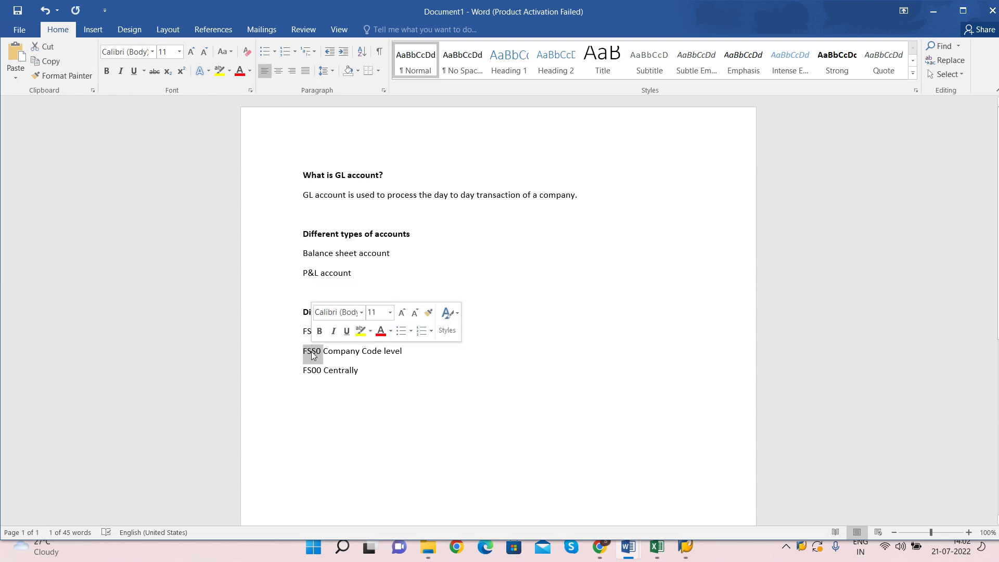
click(385, 351)
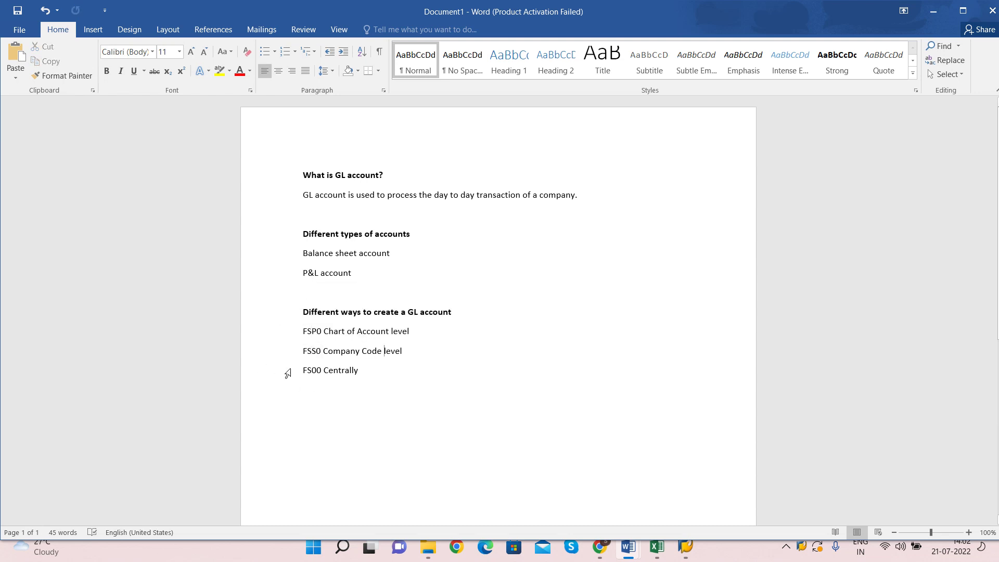
double_click(309, 371)
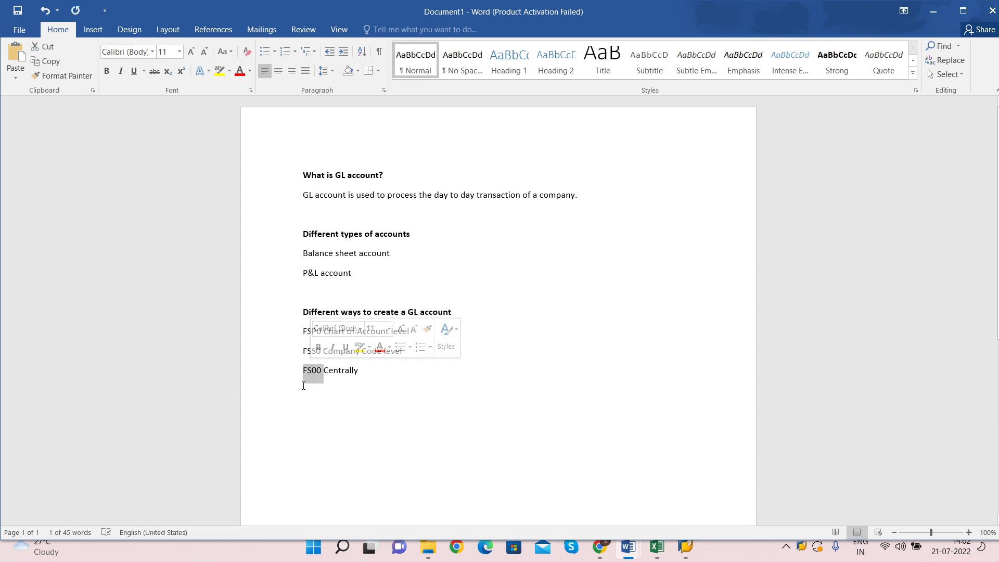
click(358, 370)
Step: Select the FSP0 and FSS0 lines together, then FSP0 again, and return to SAP Easy Access
drag(305, 334, 443, 357)
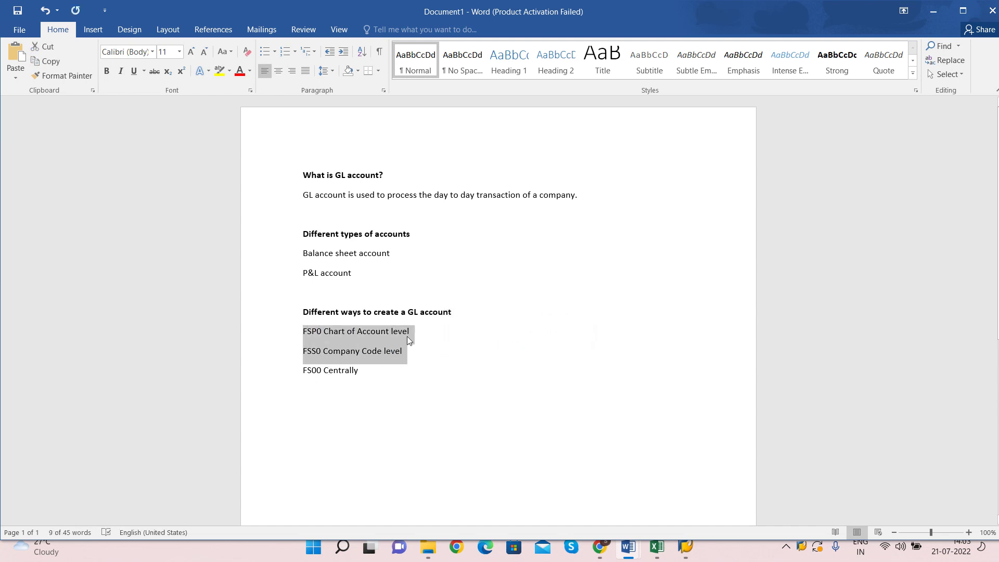
click(410, 352)
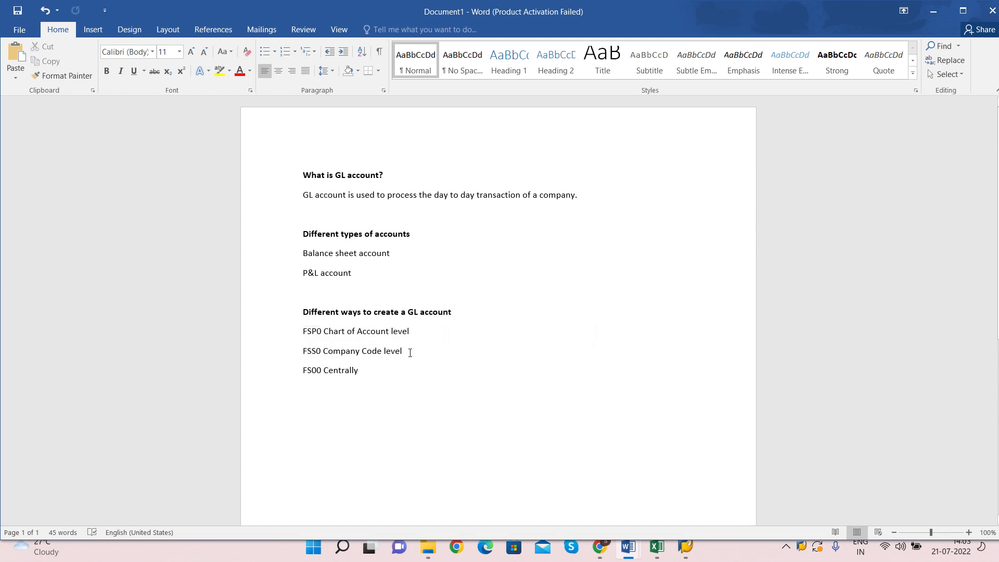
double_click(318, 334)
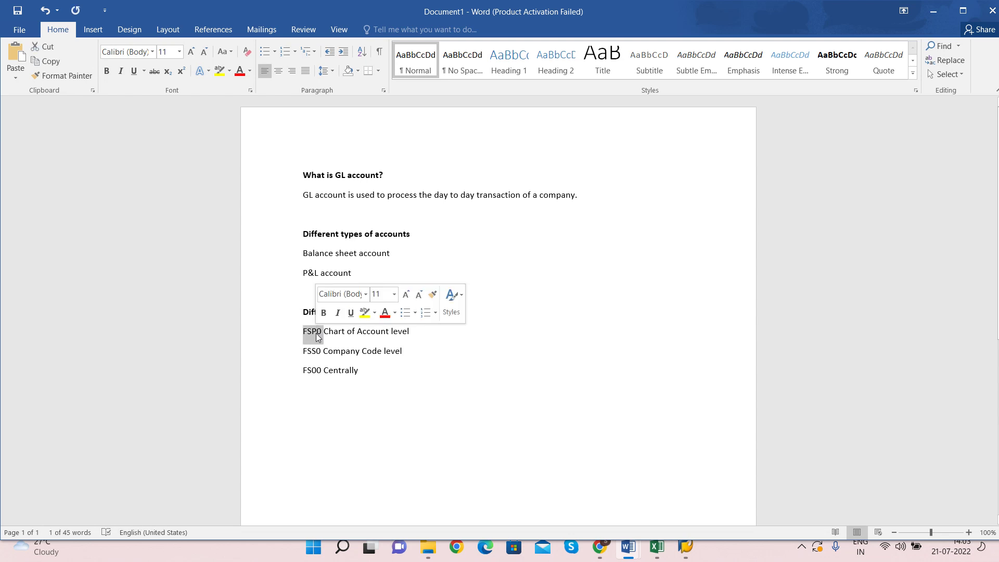
key(alt+Tab)
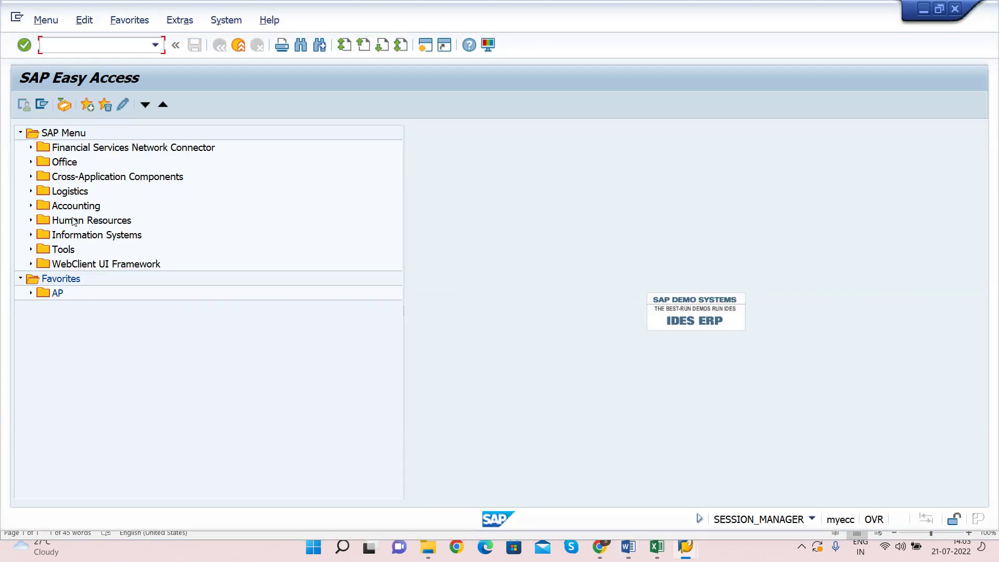
Step: Expand Accounting > Financial Accounting > General Ledger > Master Records > G/L Accounts > Individual Processing and launch FSP0
click(31, 206)
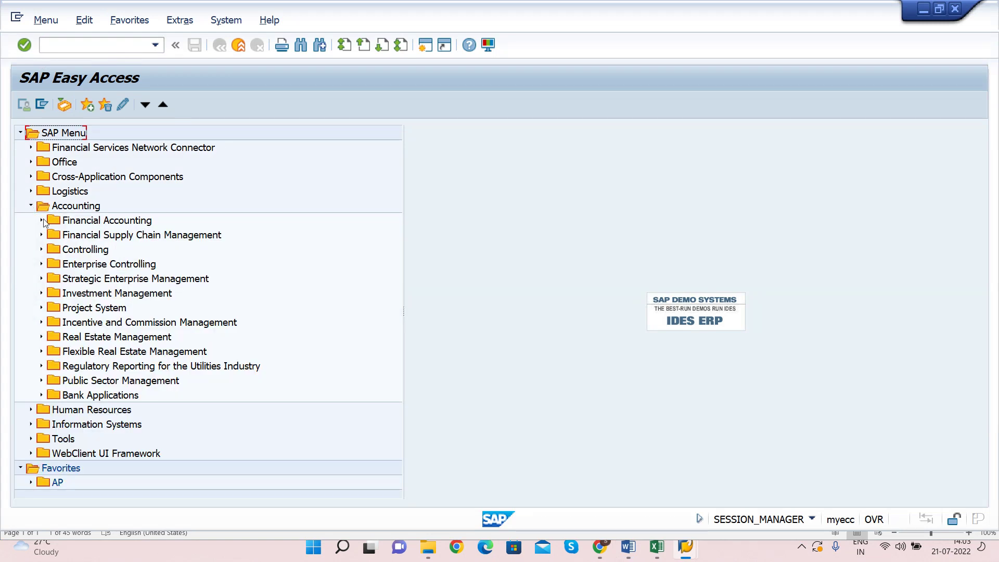
click(41, 221)
click(52, 235)
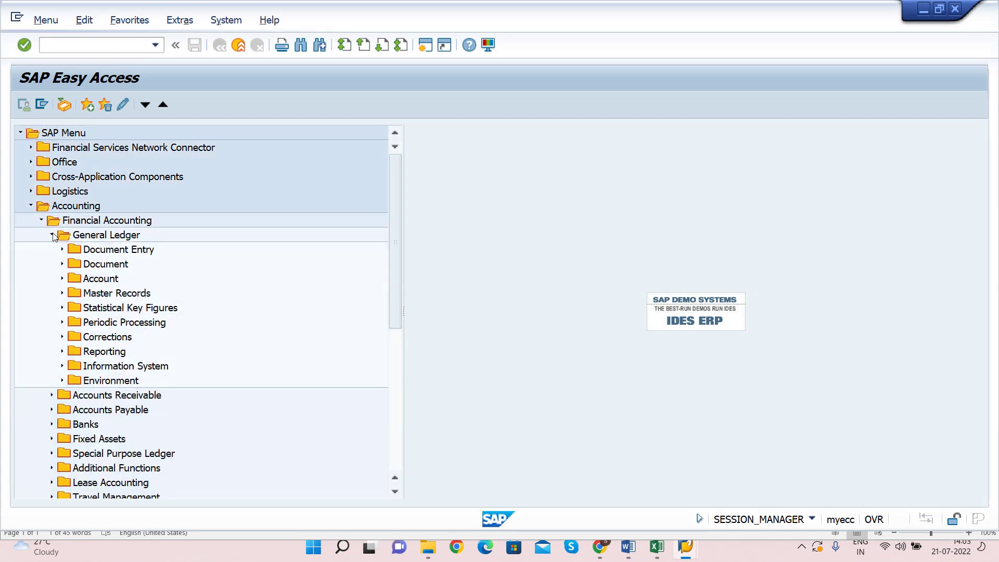
click(62, 294)
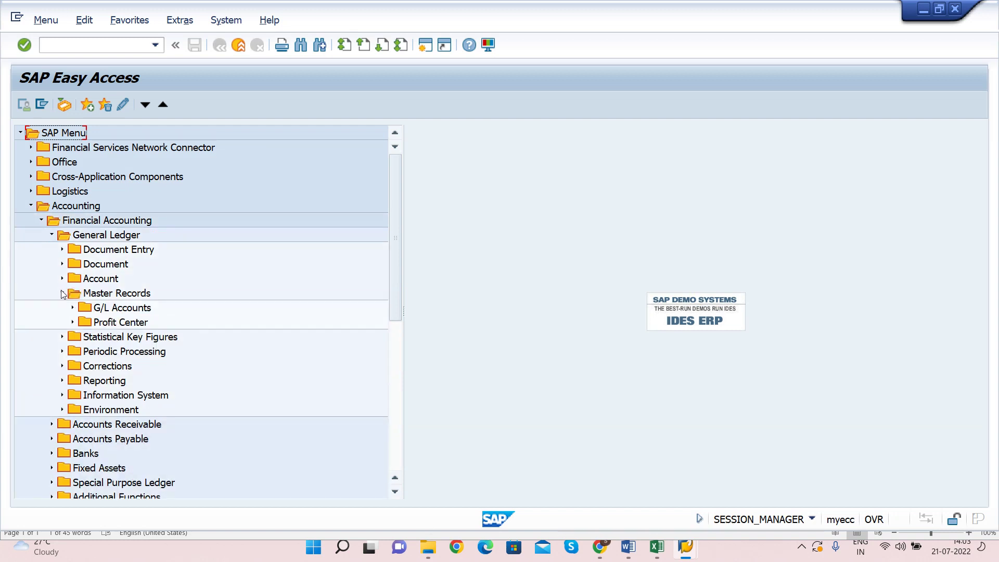
click(73, 308)
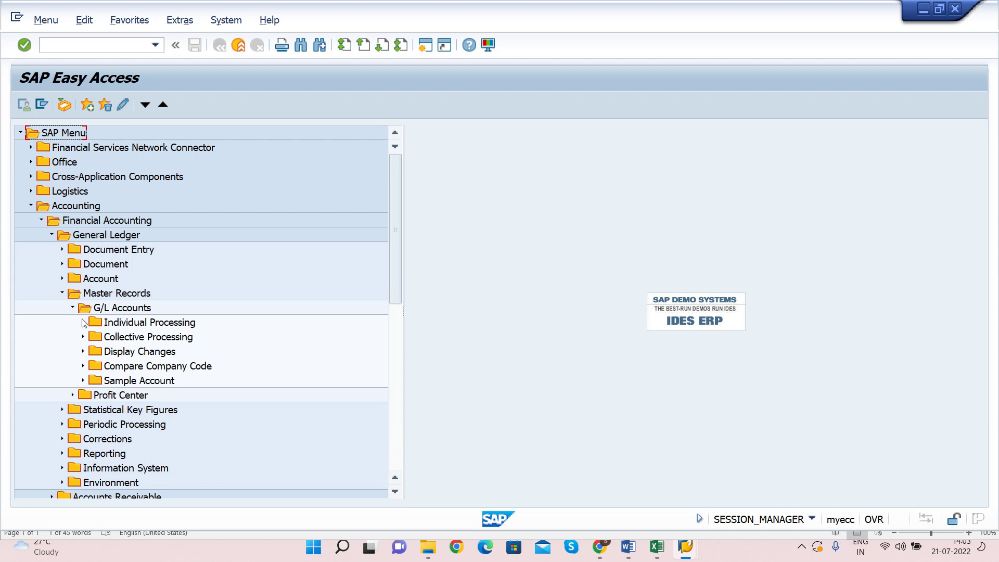
click(83, 322)
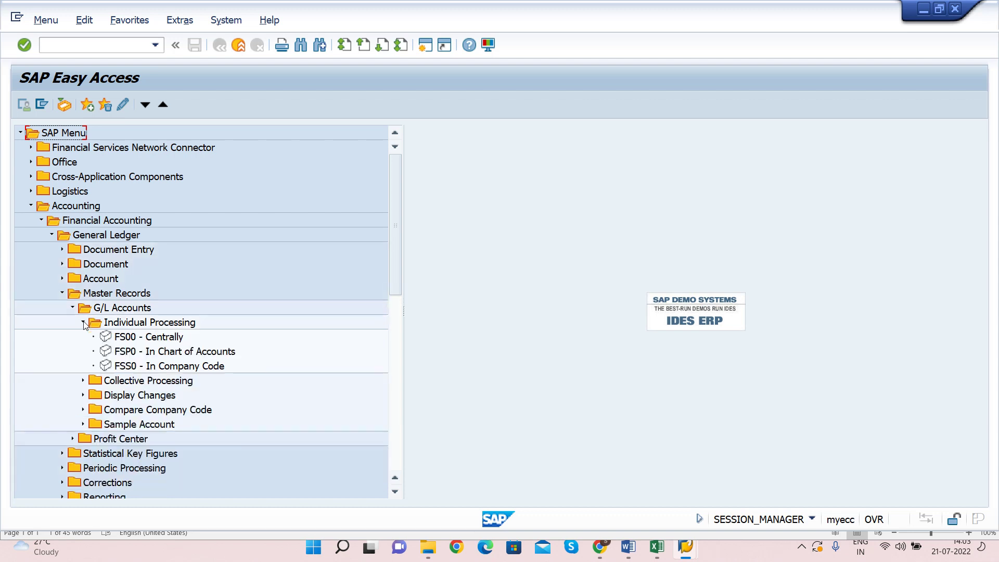
click(179, 354)
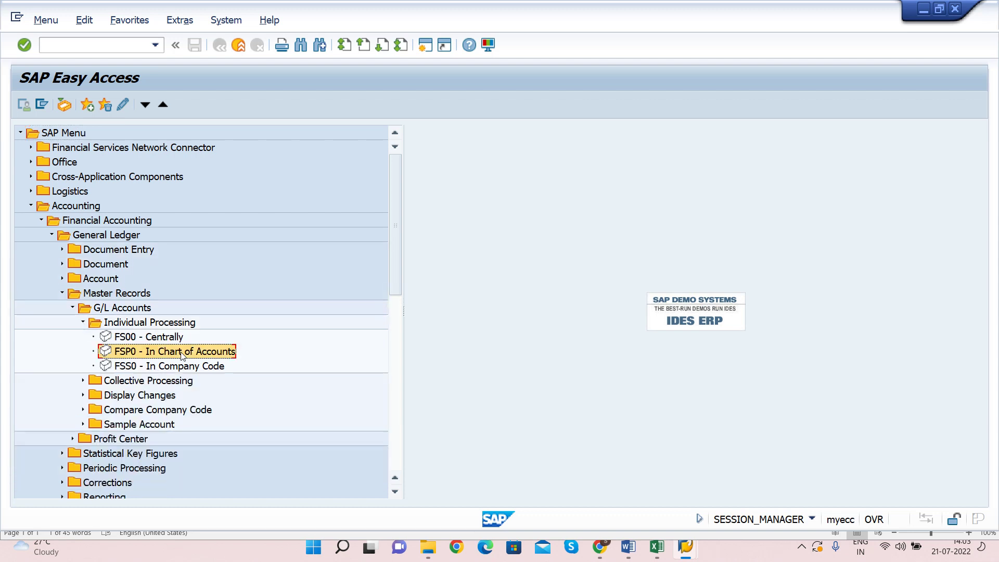
double_click(149, 353)
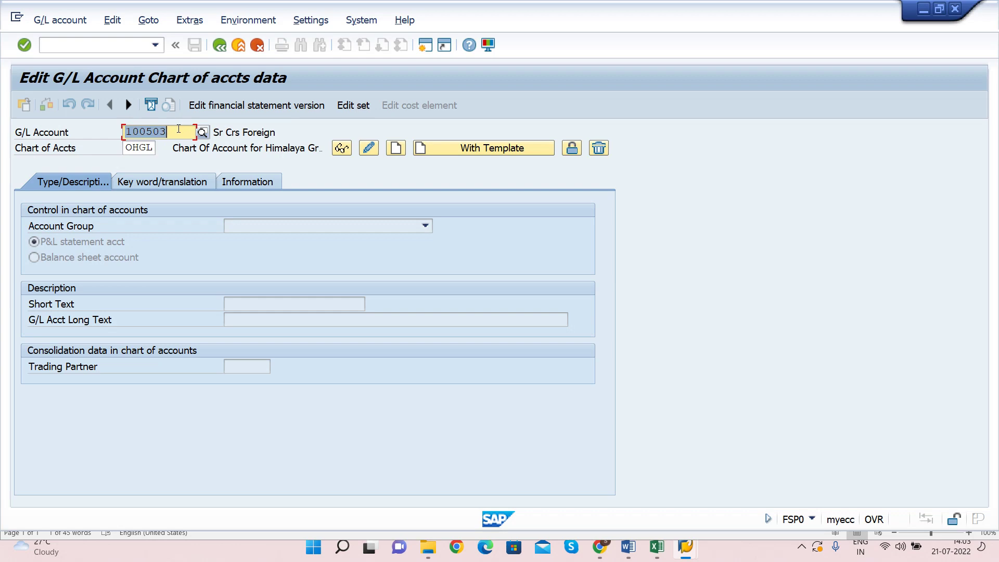
key(alt+Tab)
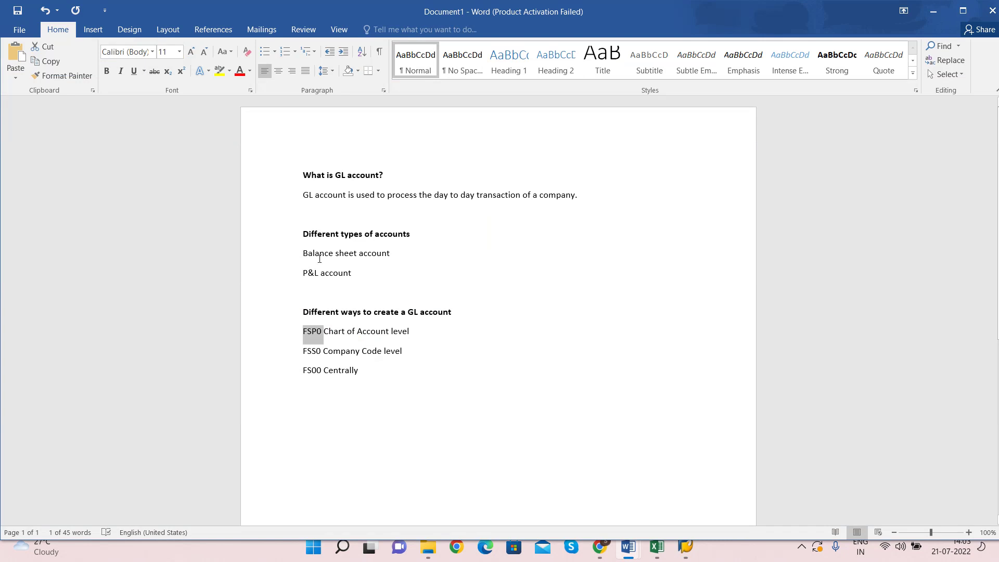
Step: Highlight the Balance sheet and P&L account lines in the notes, then return to SAP's FSP0 screen
drag(320, 259, 392, 276)
click(382, 274)
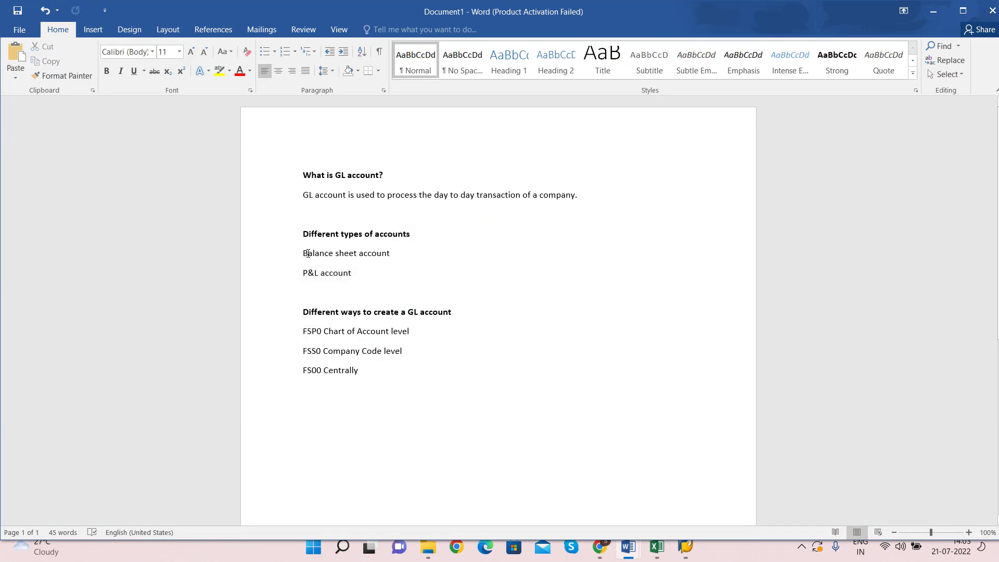
drag(304, 253, 390, 256)
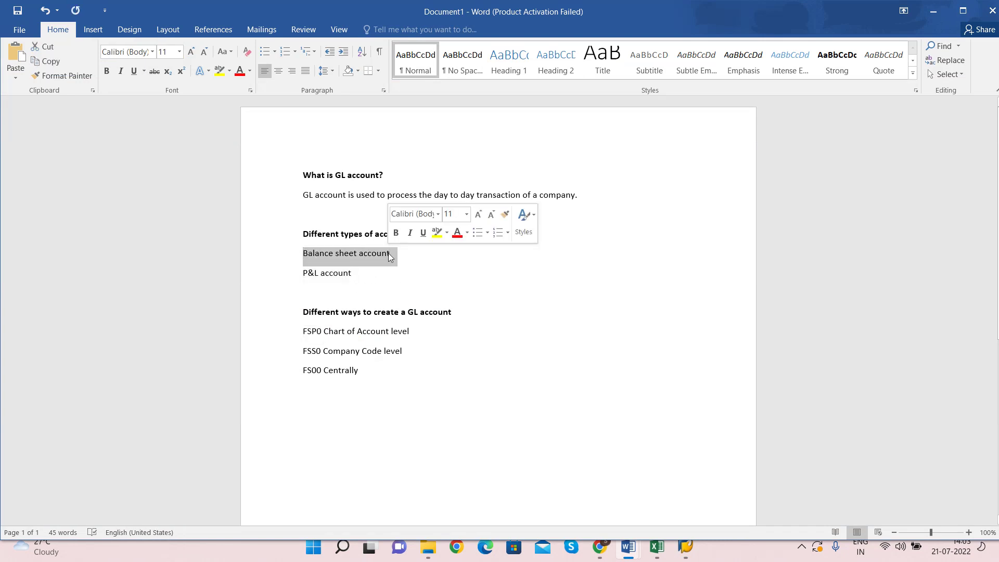
click(394, 254)
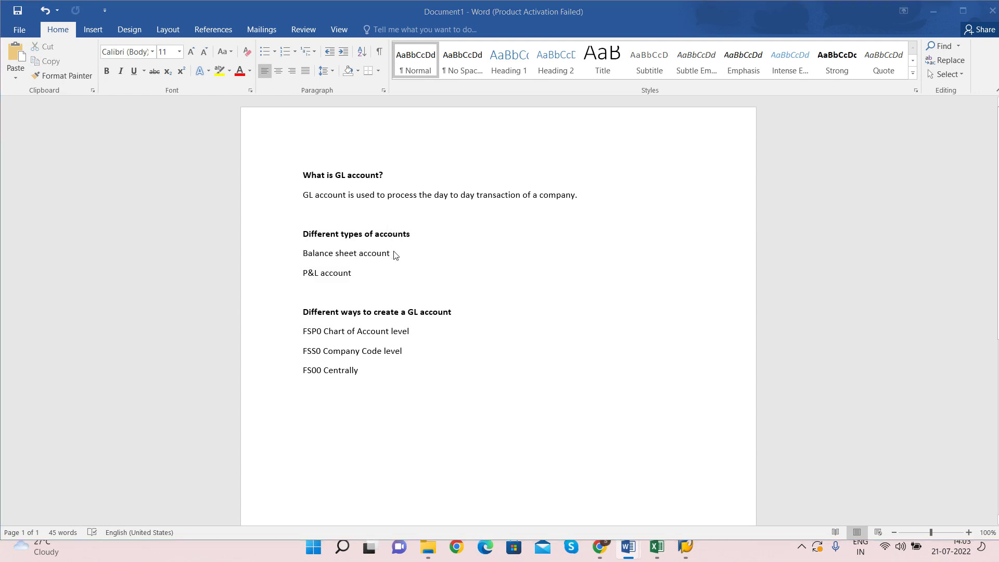
key(alt+Tab)
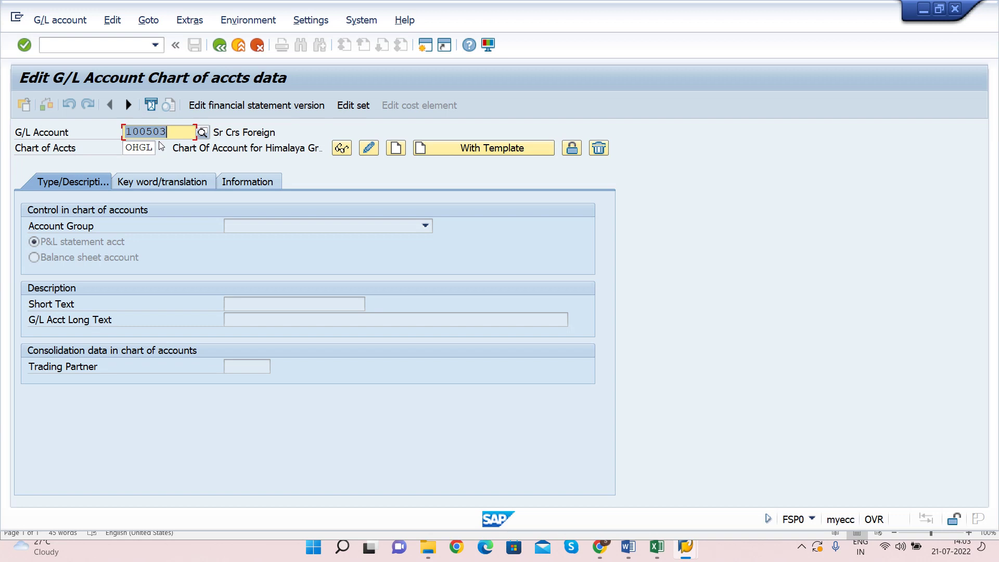
Step: Start a new SAP session and run OBD4 to list the G/L account groups
click(425, 47)
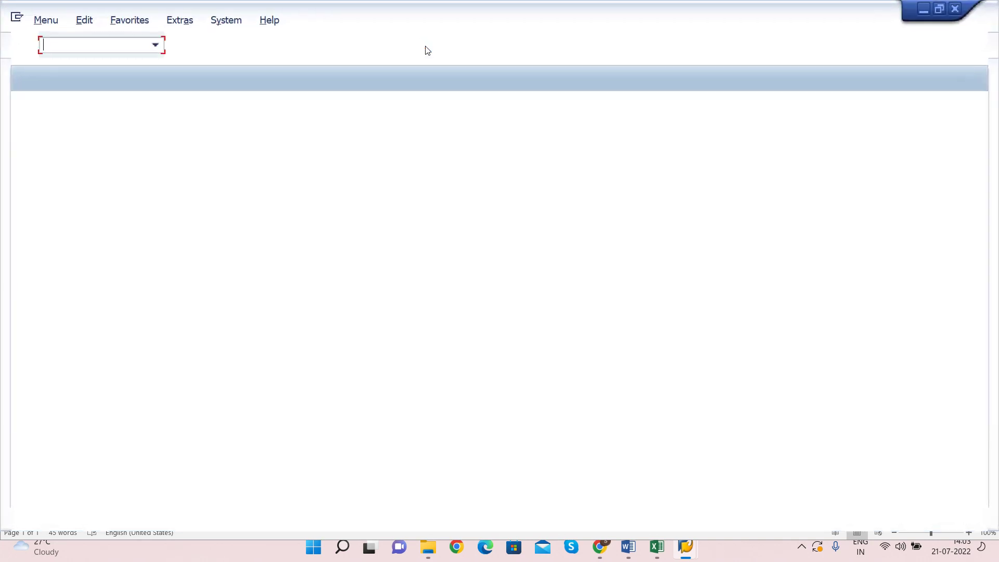
text(OBD4)
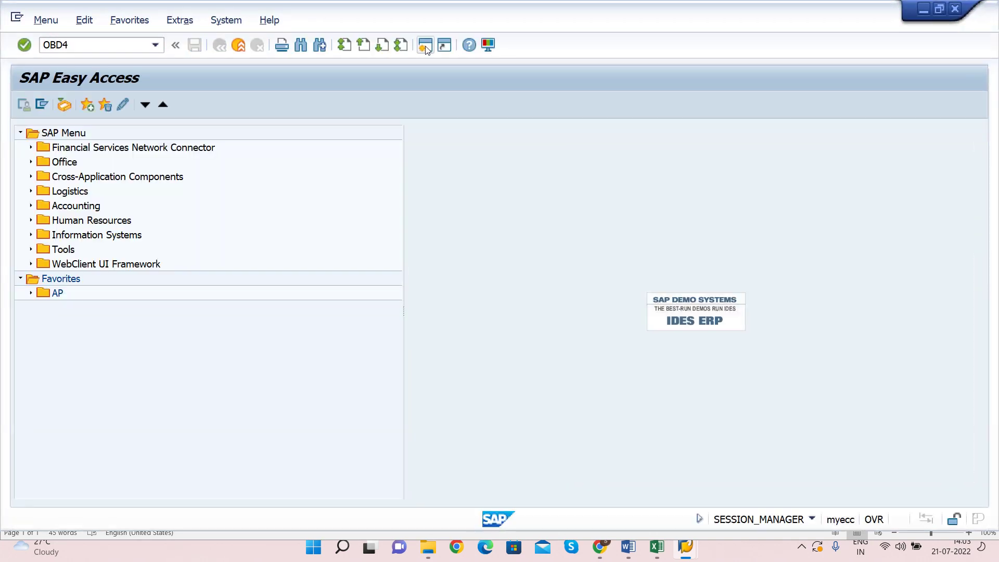
key(Return)
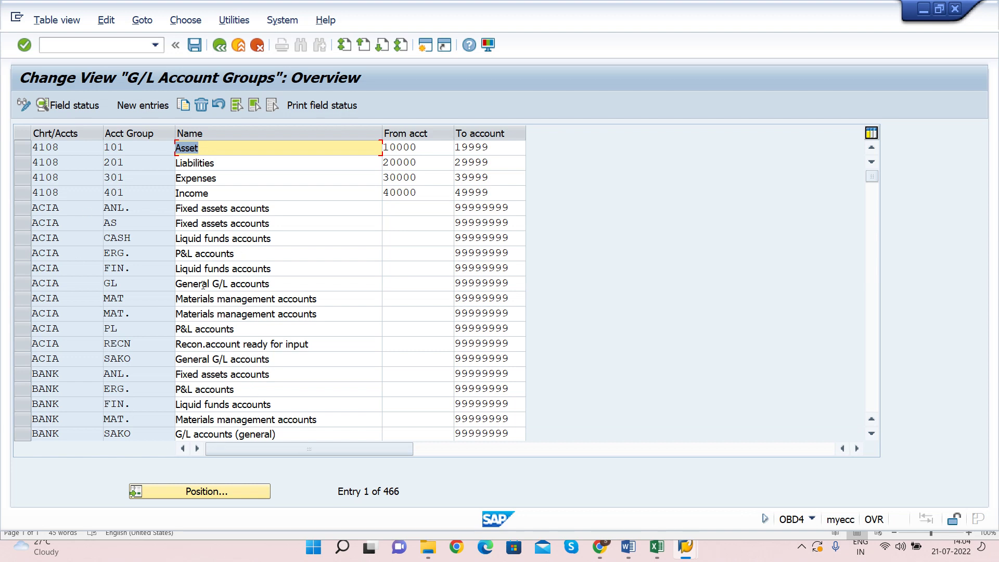
Step: Position the OBD4 list on chart HGL and select several account group rows
click(200, 496)
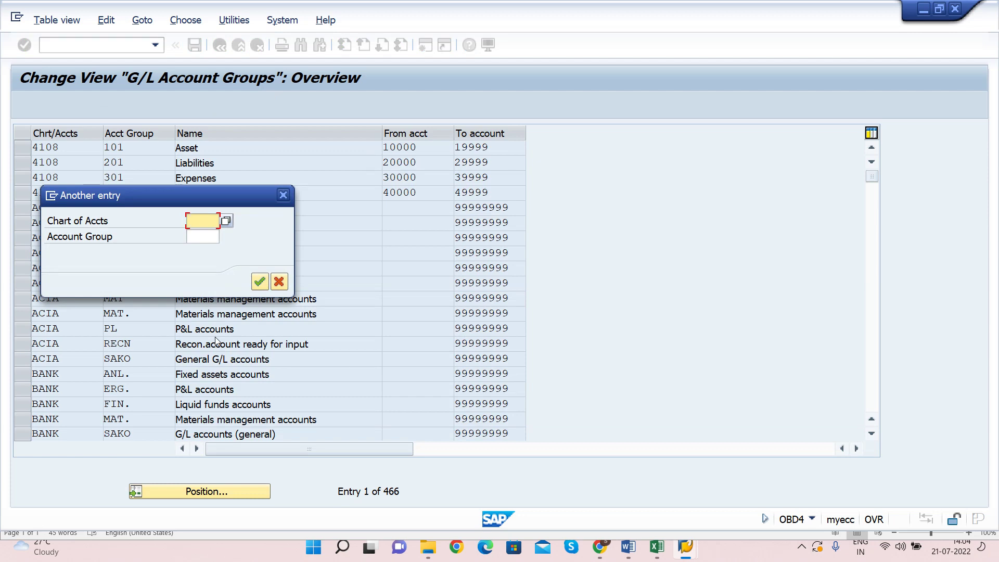
text(HGL)
key(Return)
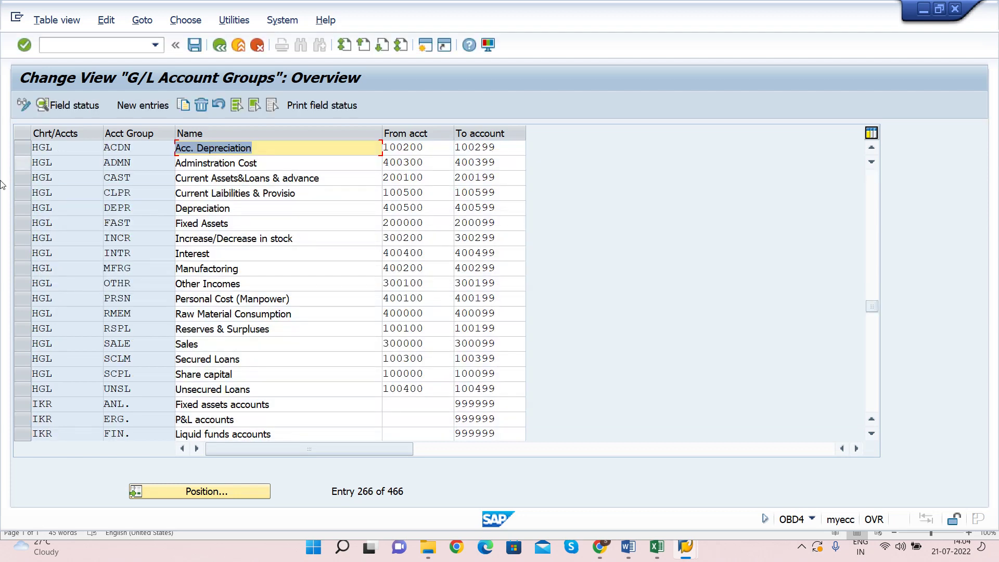
click(56, 149)
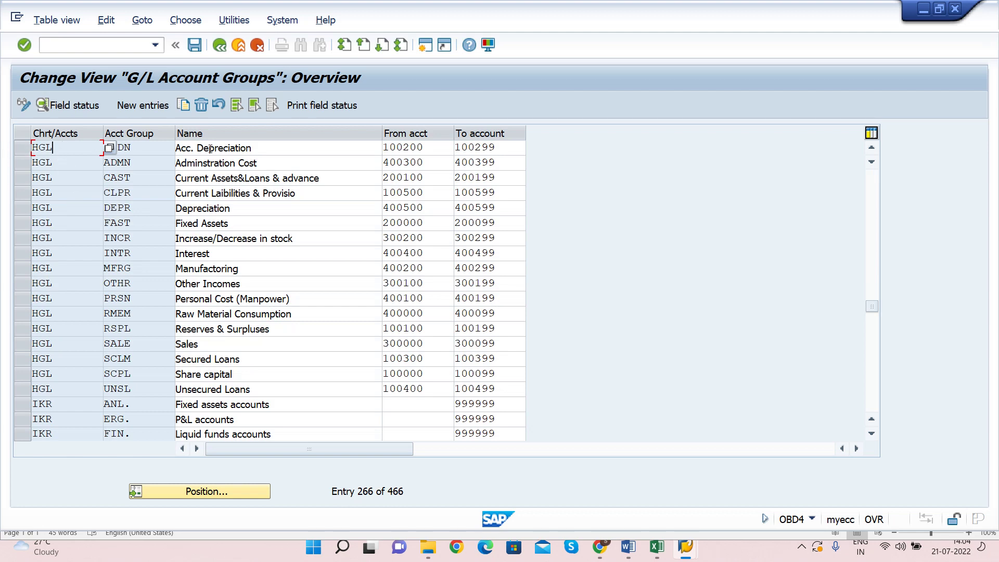
click(22, 148)
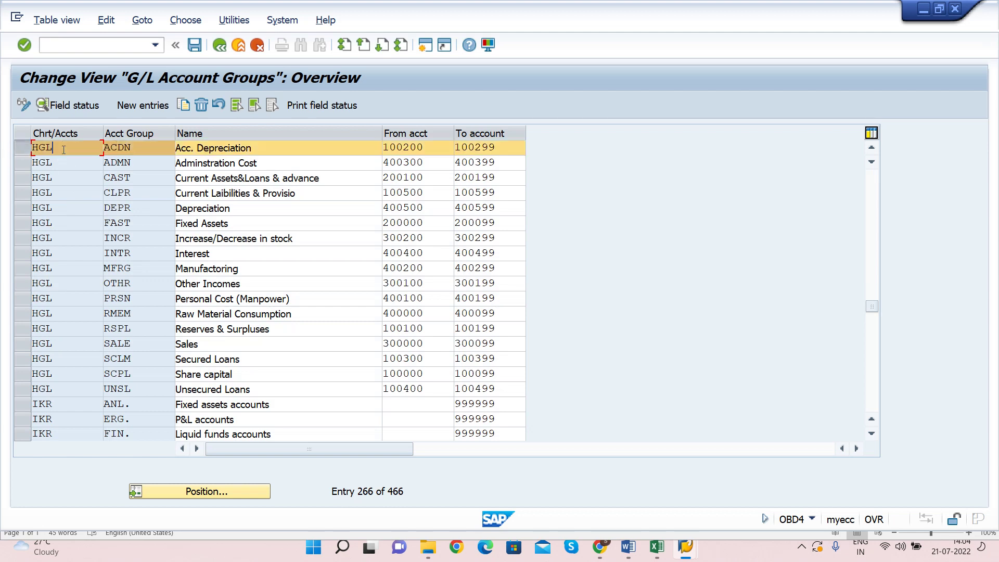
click(22, 253)
click(23, 391)
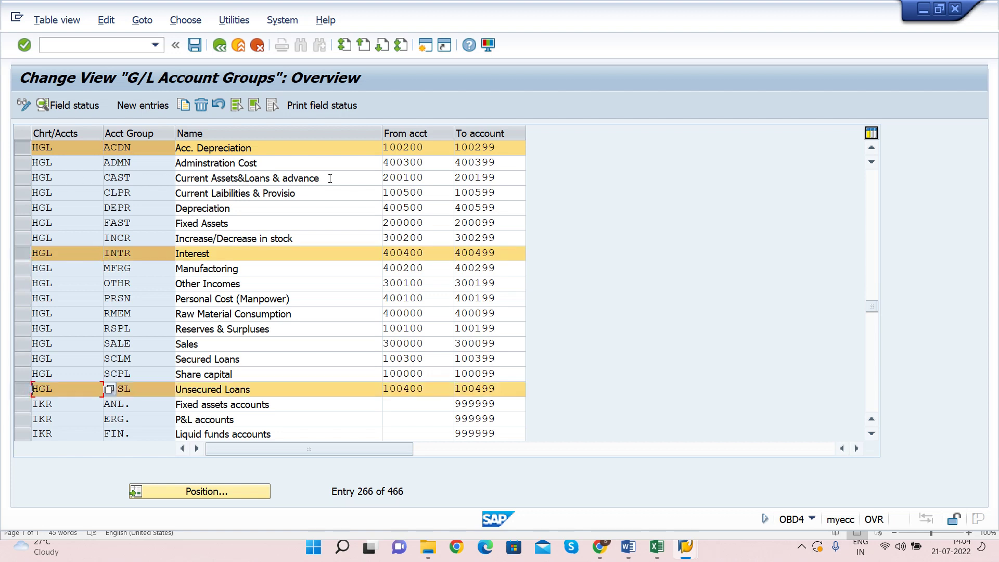
Step: Point out the CAST Current Assets&Loans & advance group and its From and To account fields
click(348, 180)
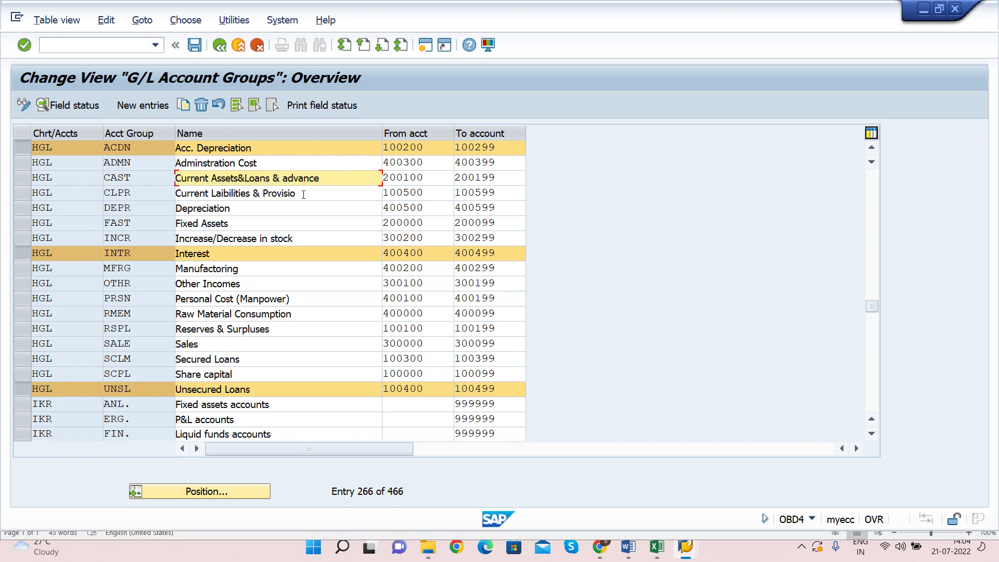
click(302, 194)
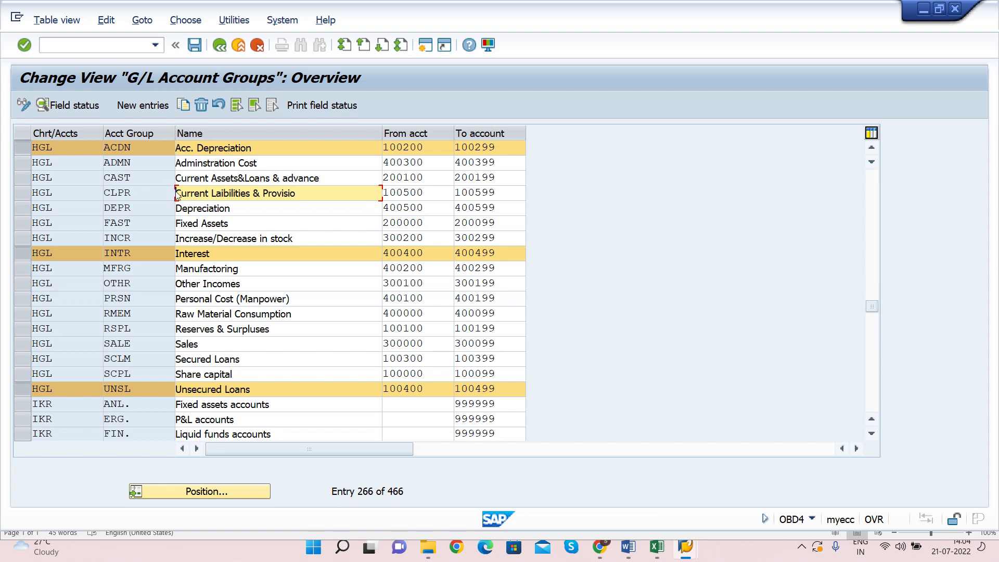
click(24, 149)
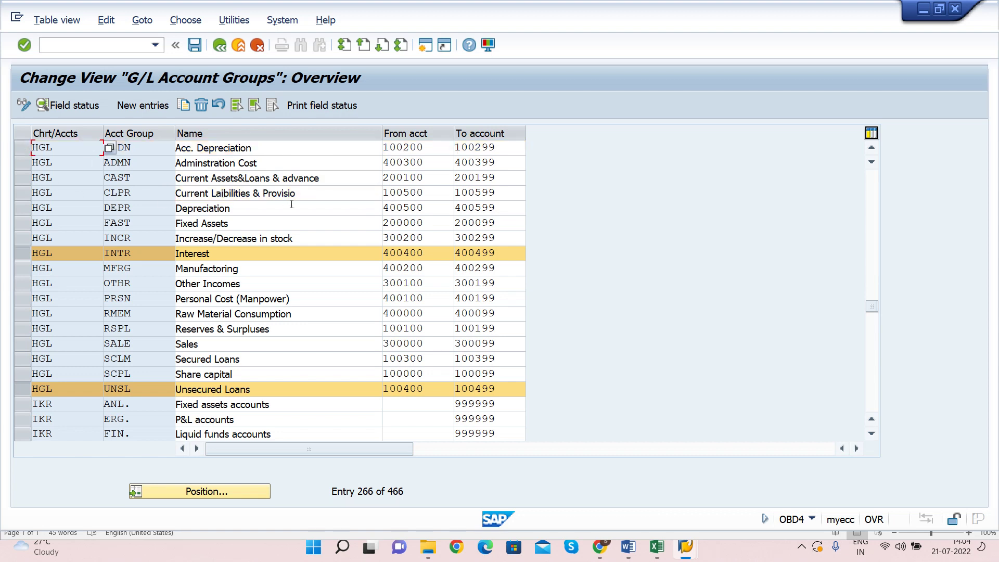
click(329, 173)
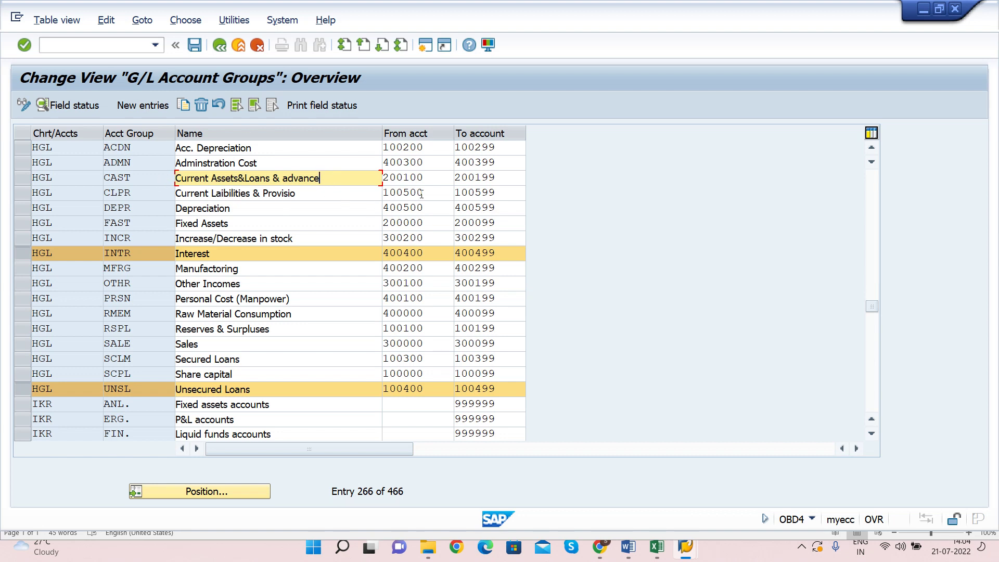
key(Tab)
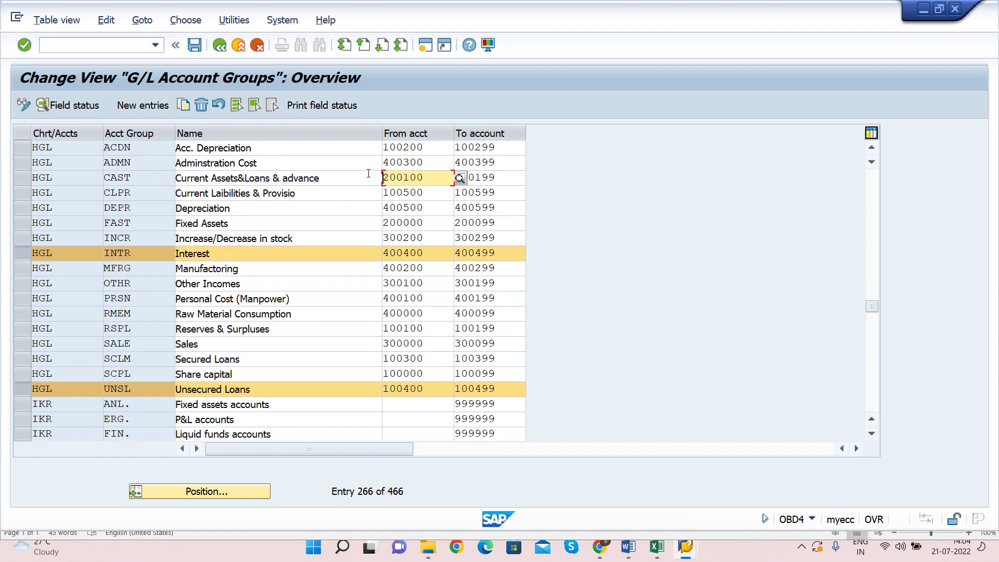
key(Tab)
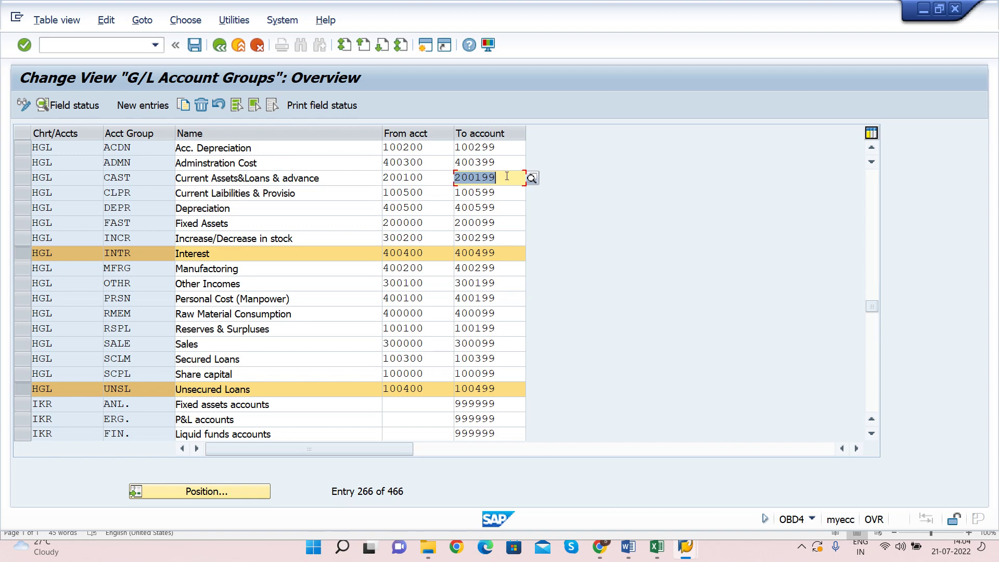
key(shift+Tab)
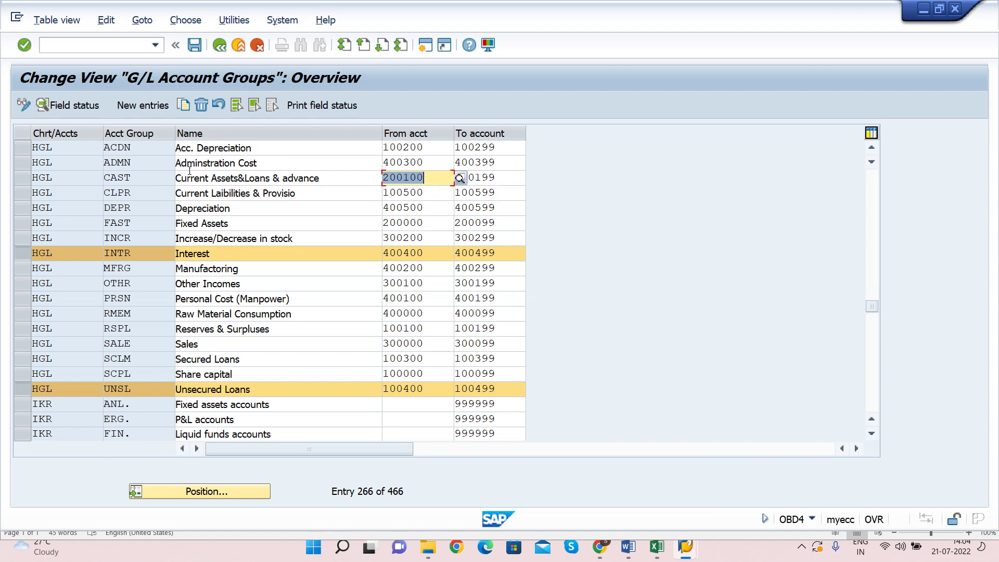
key(shift+Tab)
key(Tab)
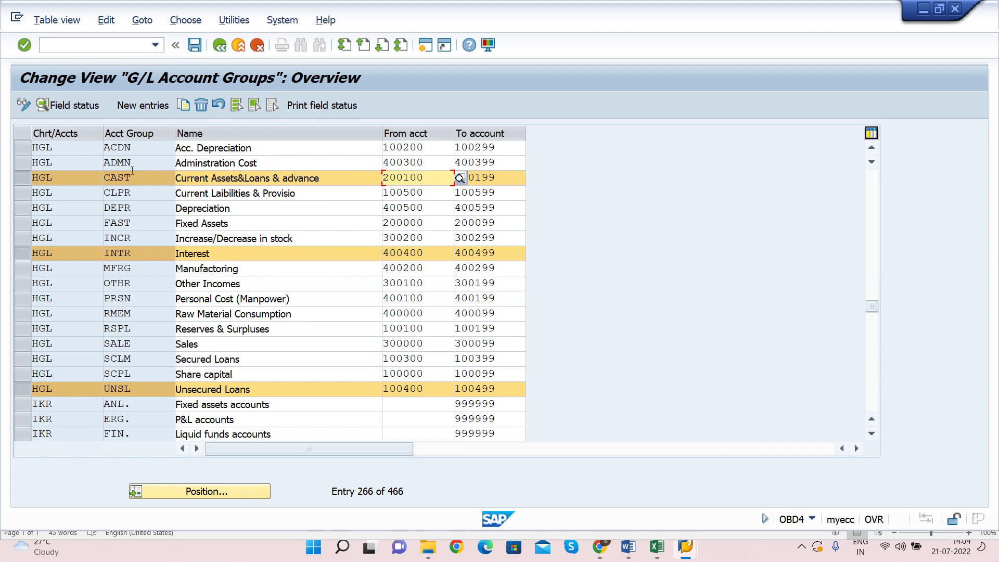
Step: Confirm the CAST range runs from 200100 to 200199, then go back to the FSP0 window
double_click(421, 179)
key(Tab)
key(shift+Tab)
click(482, 189)
key(shift+Tab)
key(alt+Tab)
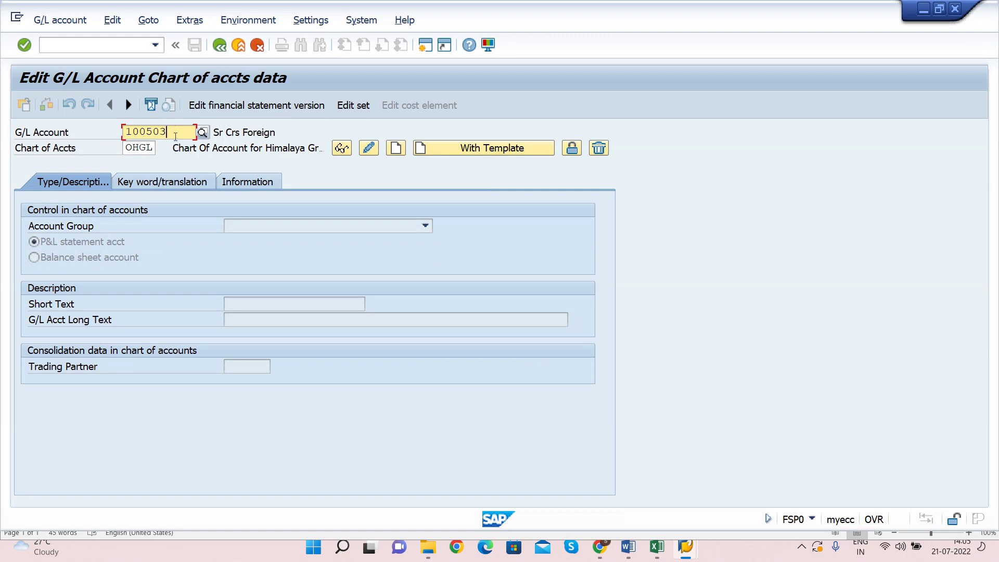
Step: Open the G/L Account search and choose search by account number in chart of accounts
click(202, 133)
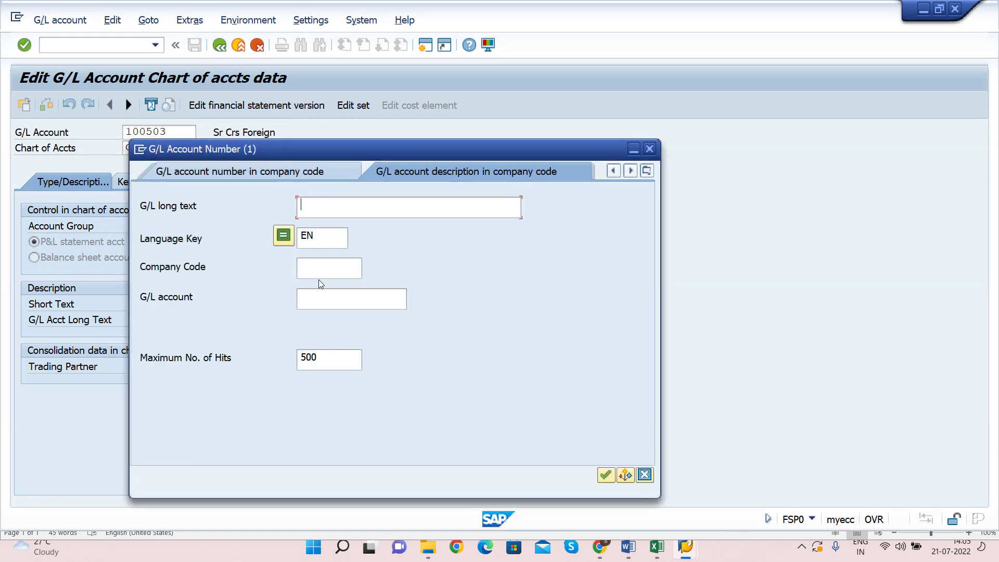
click(332, 269)
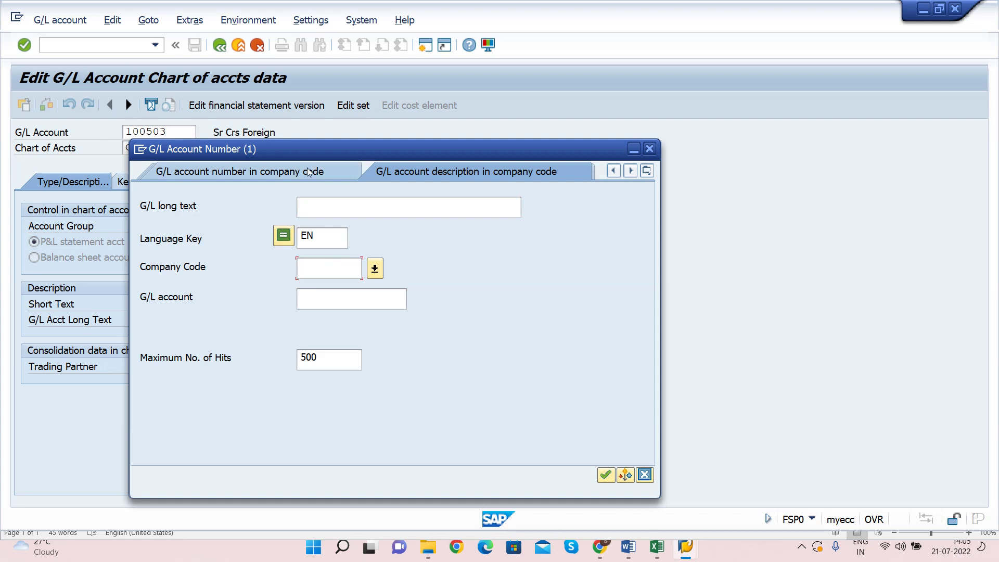
drag(307, 150, 503, 154)
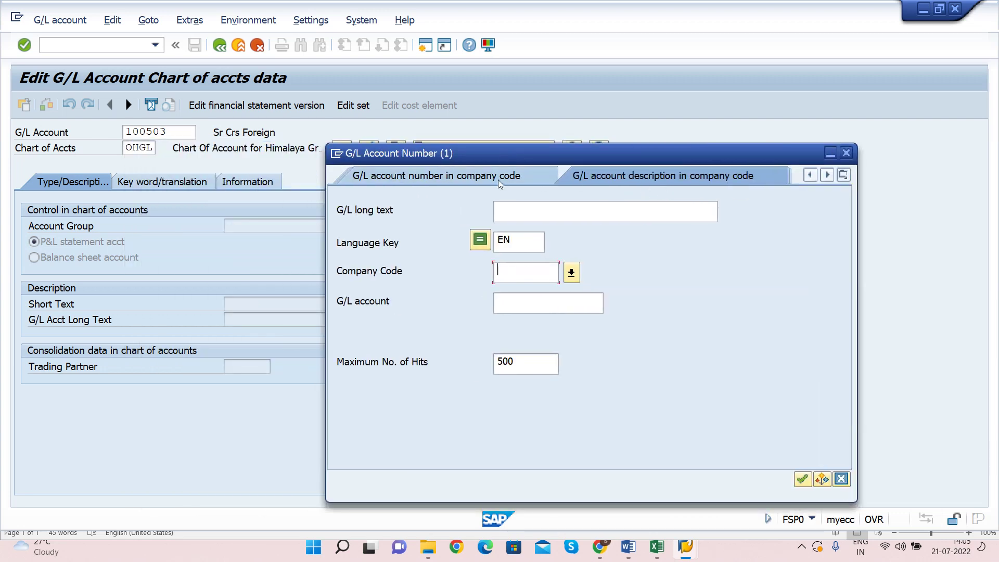
click(842, 176)
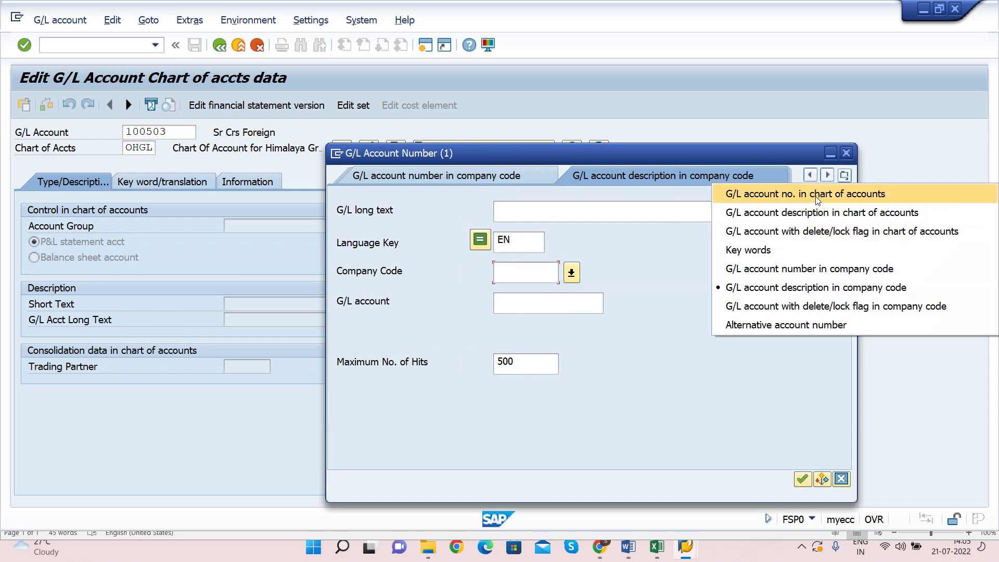
click(790, 198)
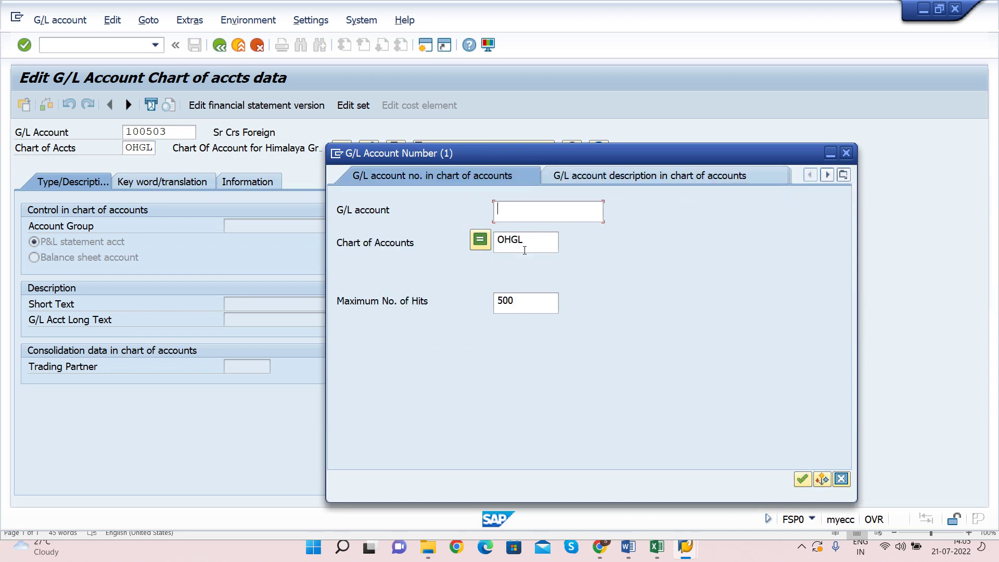
Step: Replace chart of accounts OHGL with HGL and run the search
click(546, 240)
key(Tab)
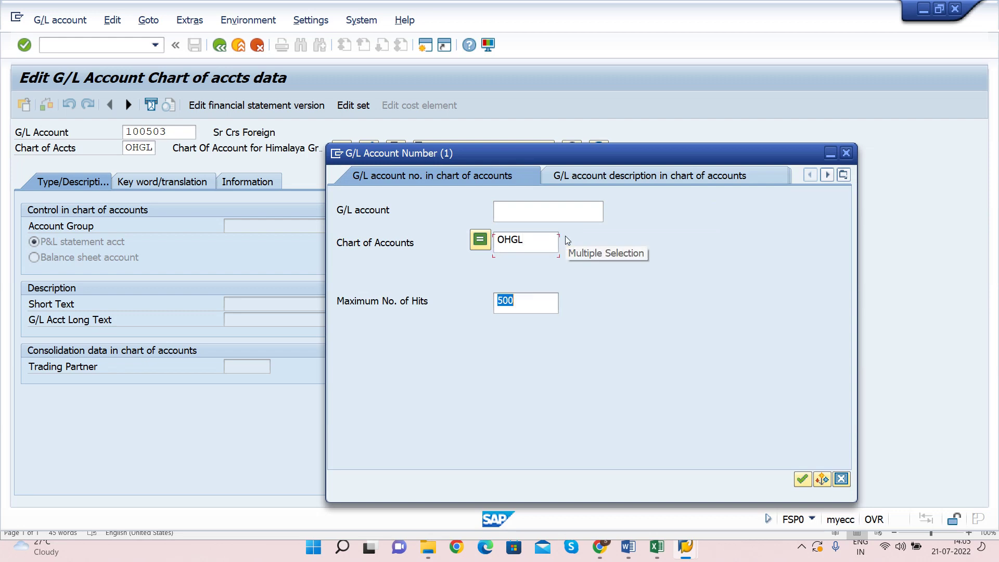
key(shift+Tab)
key(Delete)
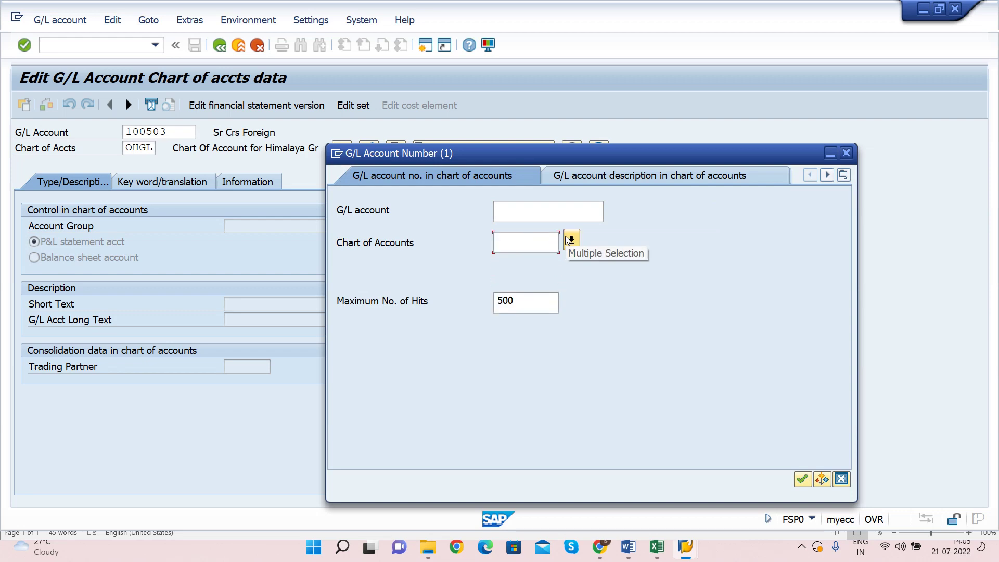
text(HGL)
key(Return)
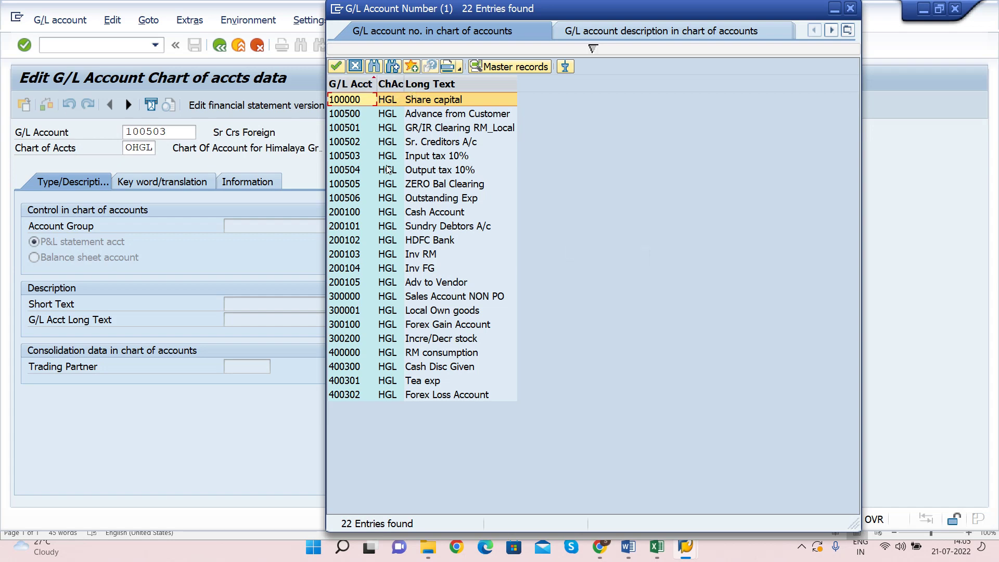
Step: Sort the HGL accounts, step down to last account 200105 and take it, then trim its last digit
click(348, 84)
click(352, 83)
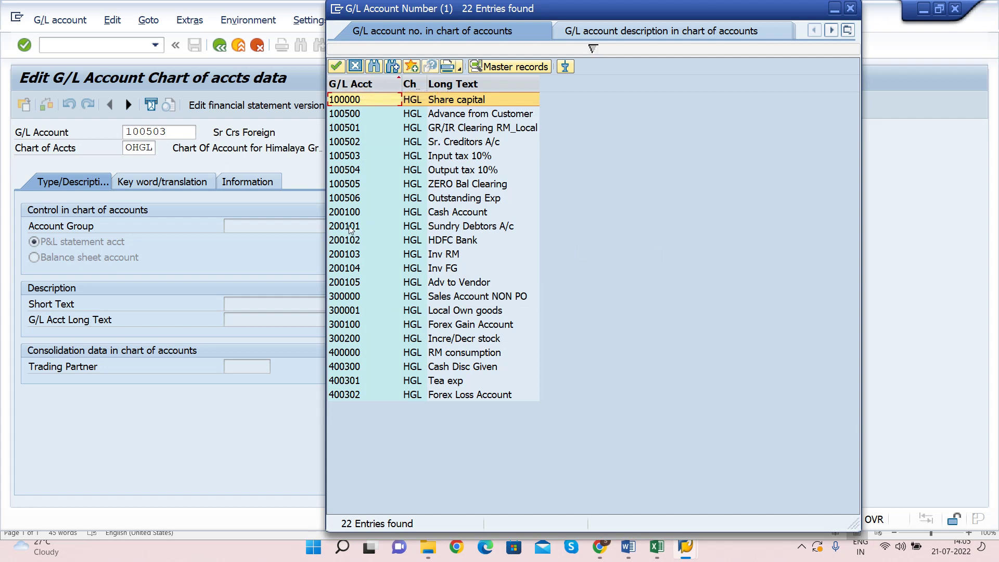
click(349, 227)
click(347, 213)
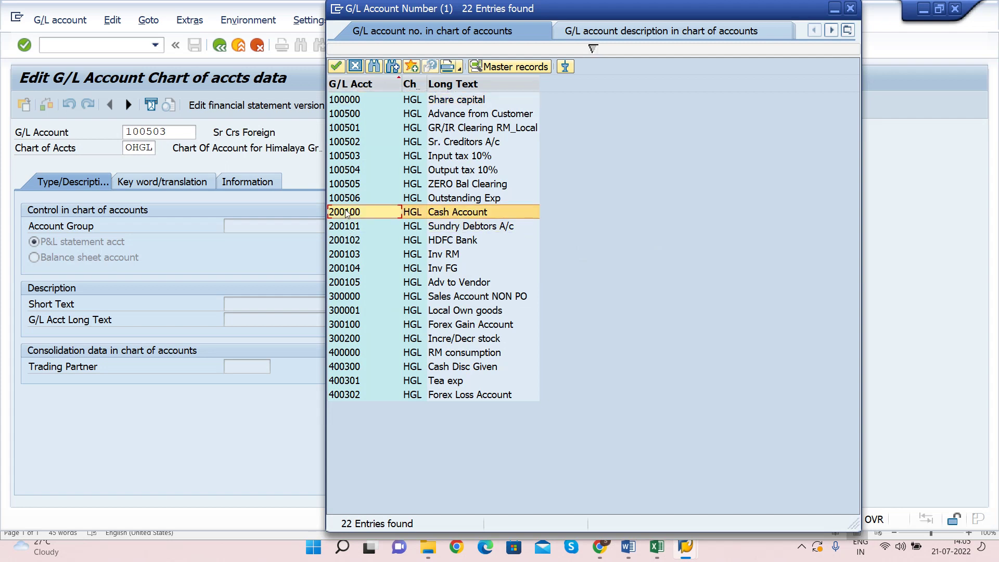
key(Down)
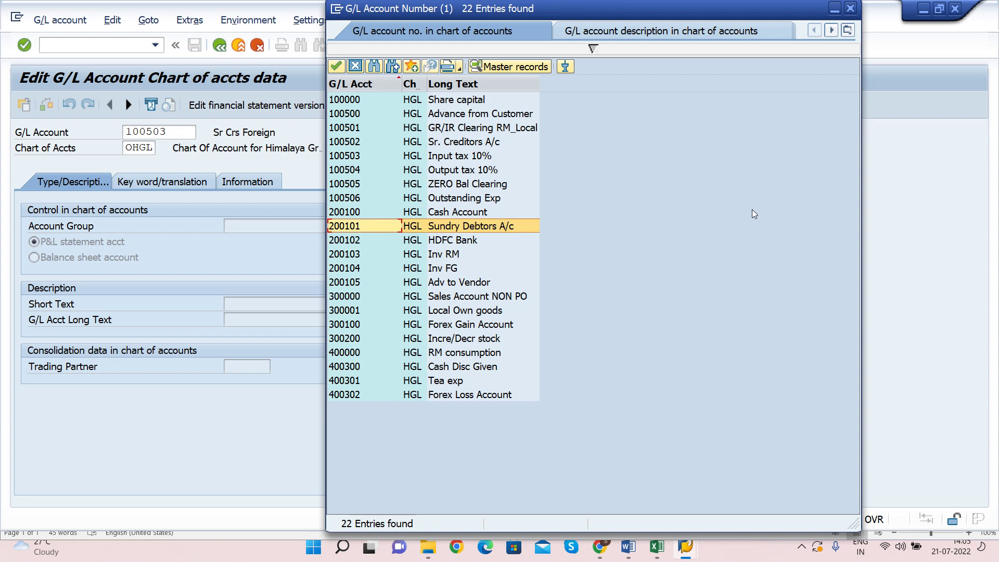
key(Down)
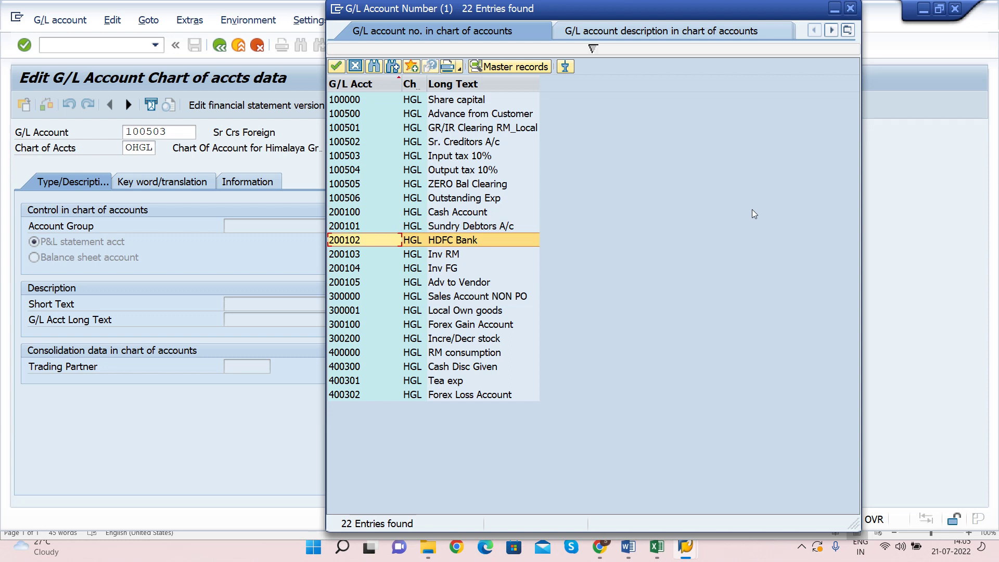
key(Down)
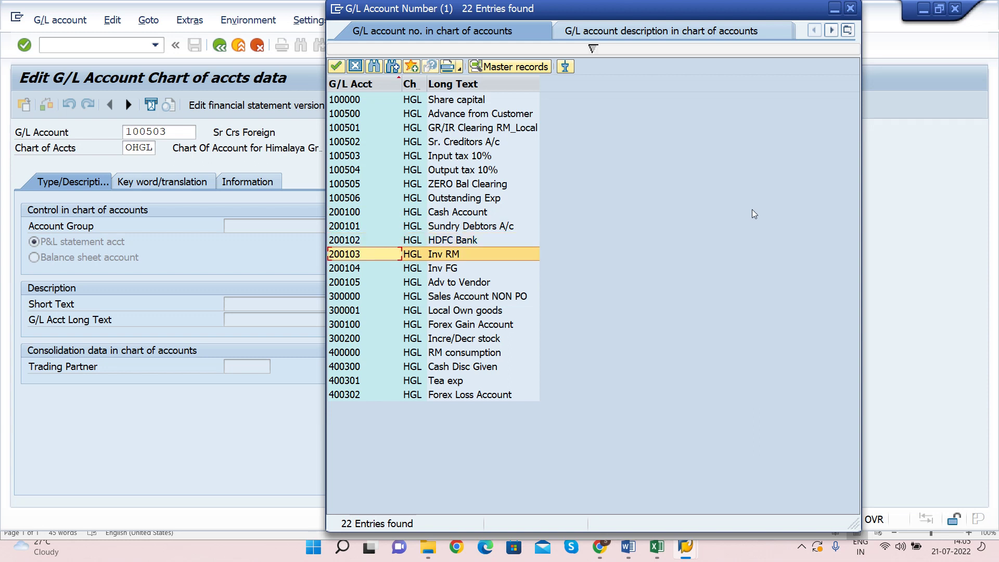
key(Down)
key(Down)
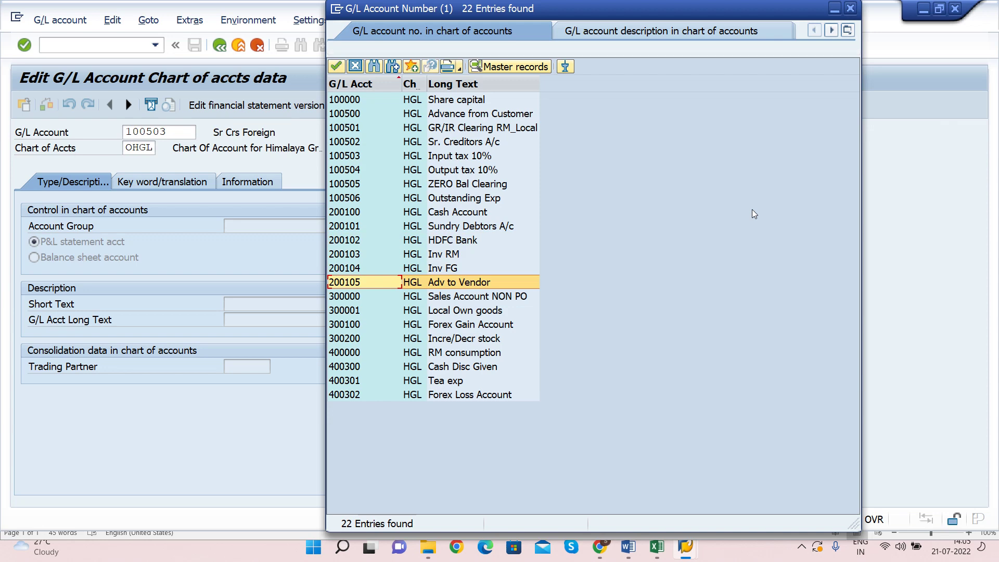
key(Return)
key(End)
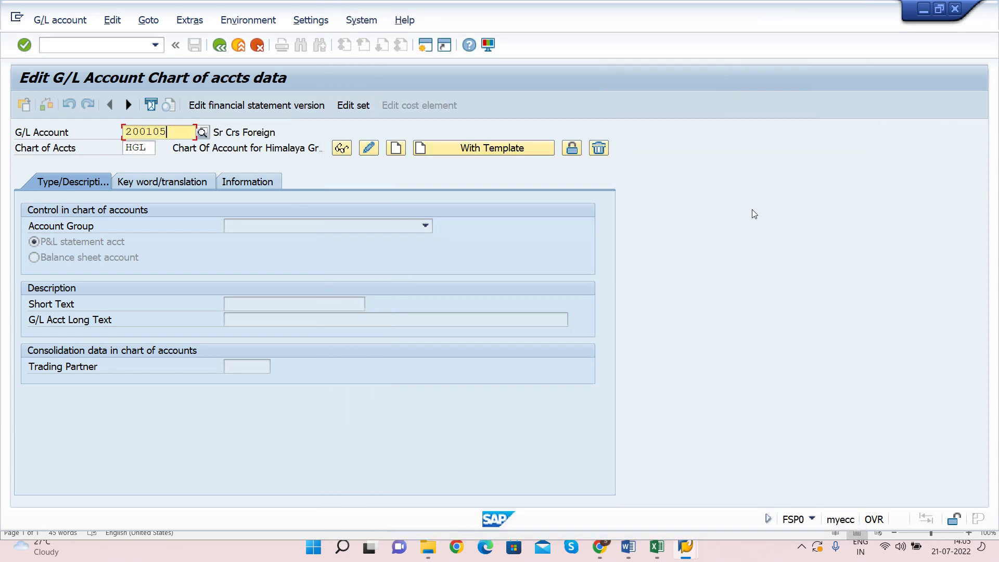
key(BackSpace)
Step: Create account 200106 in account group CAST as a balance sheet account
text(6)
key(Tab)
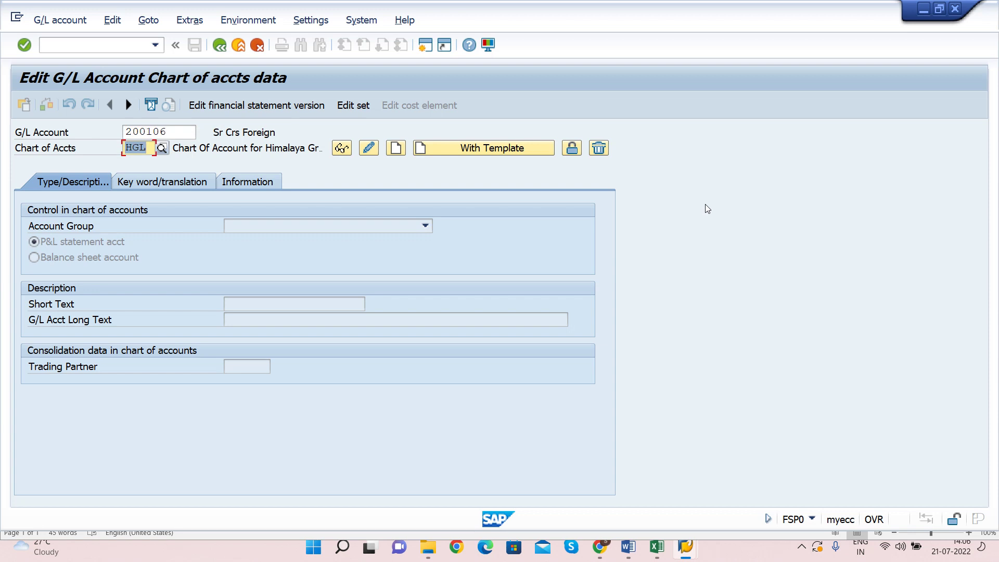
click(396, 150)
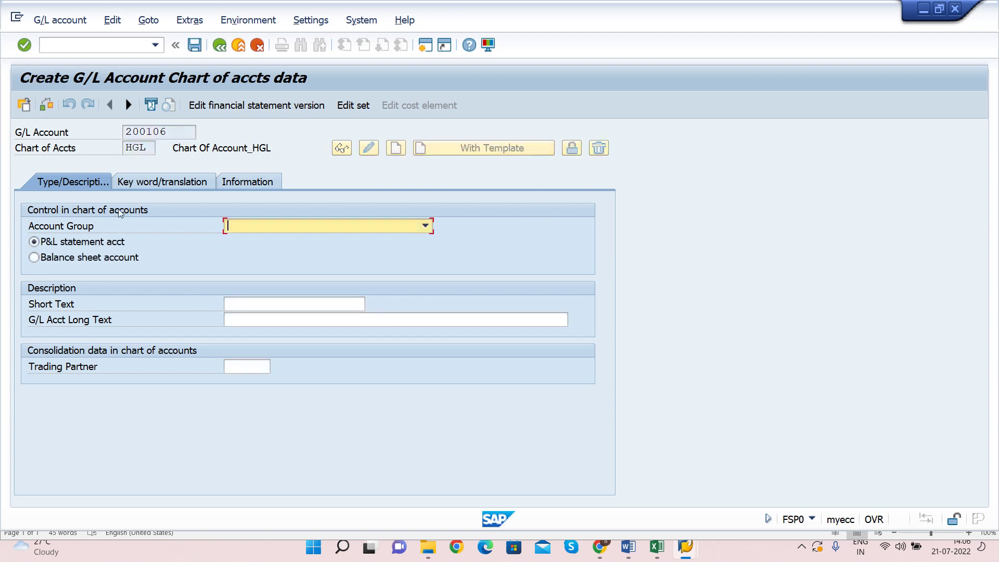
click(248, 227)
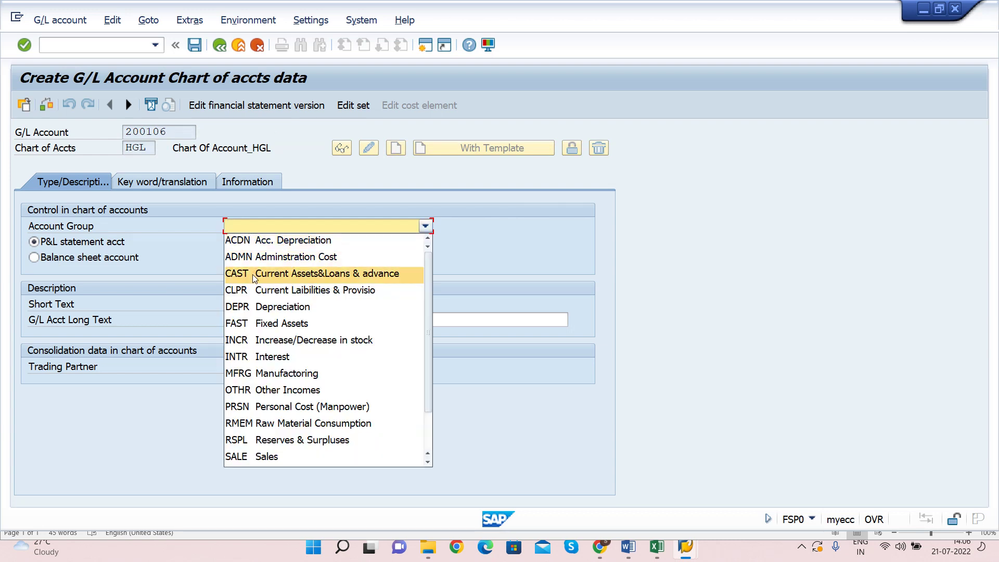
click(290, 274)
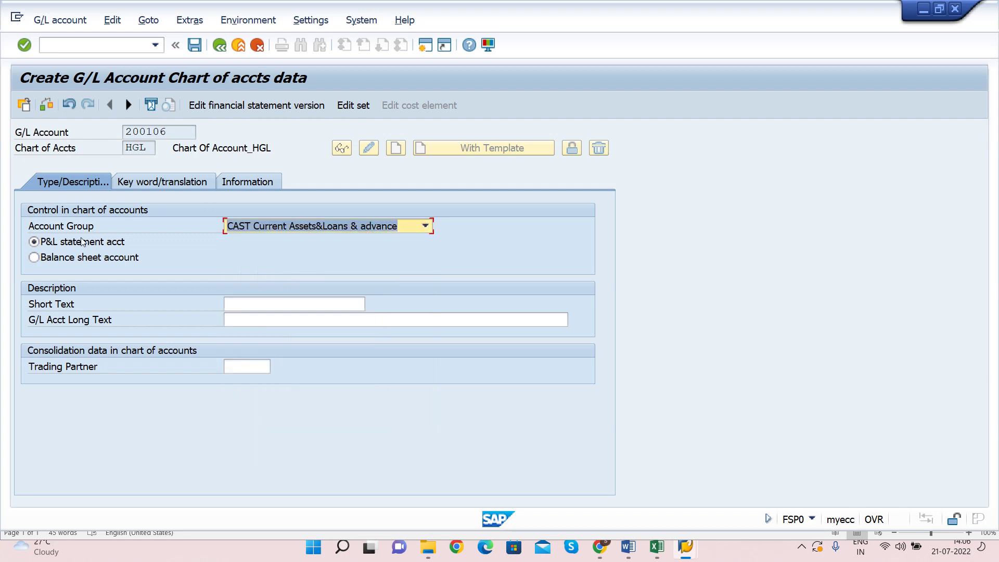
click(38, 259)
click(33, 258)
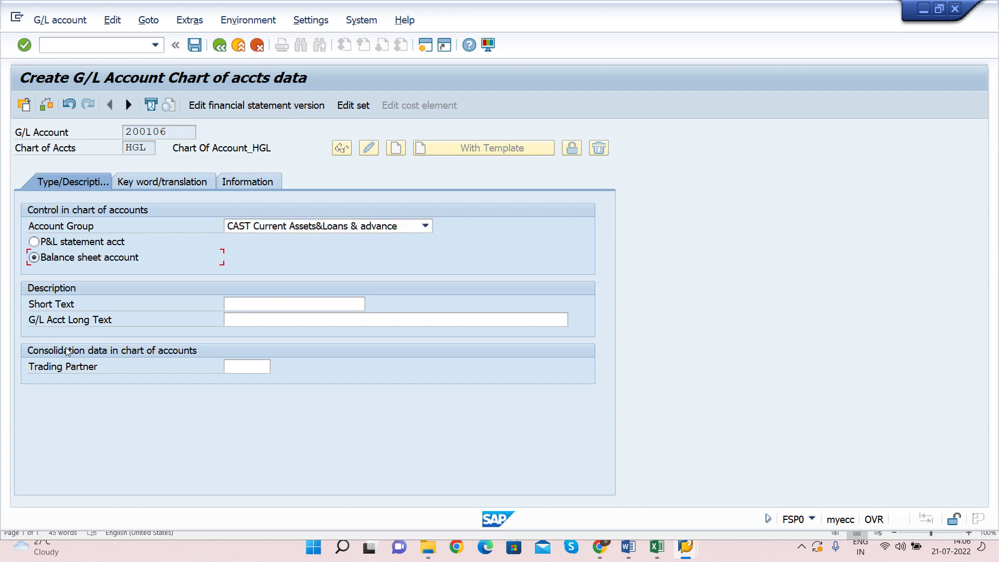
Step: Enter 'HSBC Bank' as both short and long text and save the account
click(251, 306)
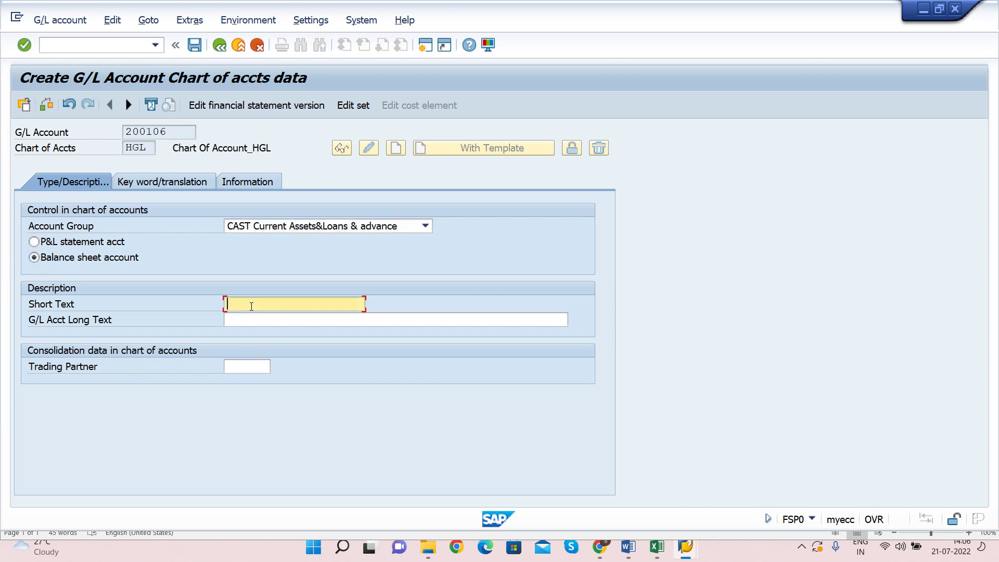
key(Tab)
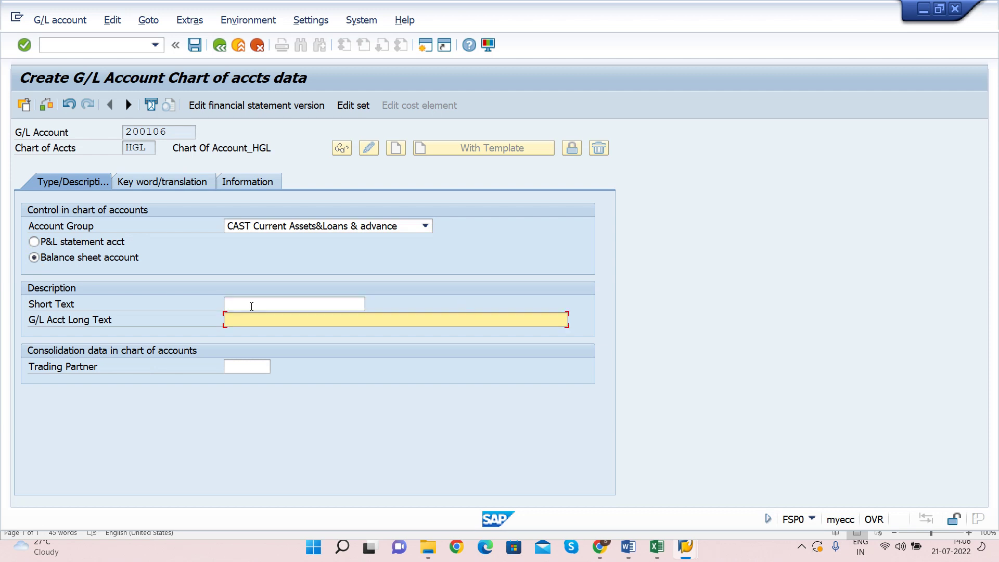
click(252, 306)
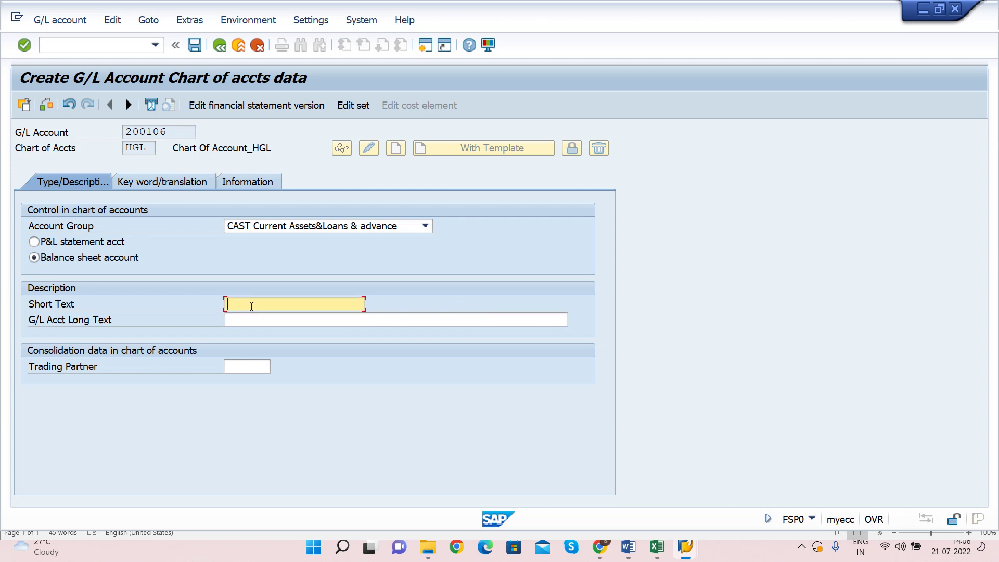
text(HSBC Bank)
key(Tab)
key(shift+Tab)
key(Tab)
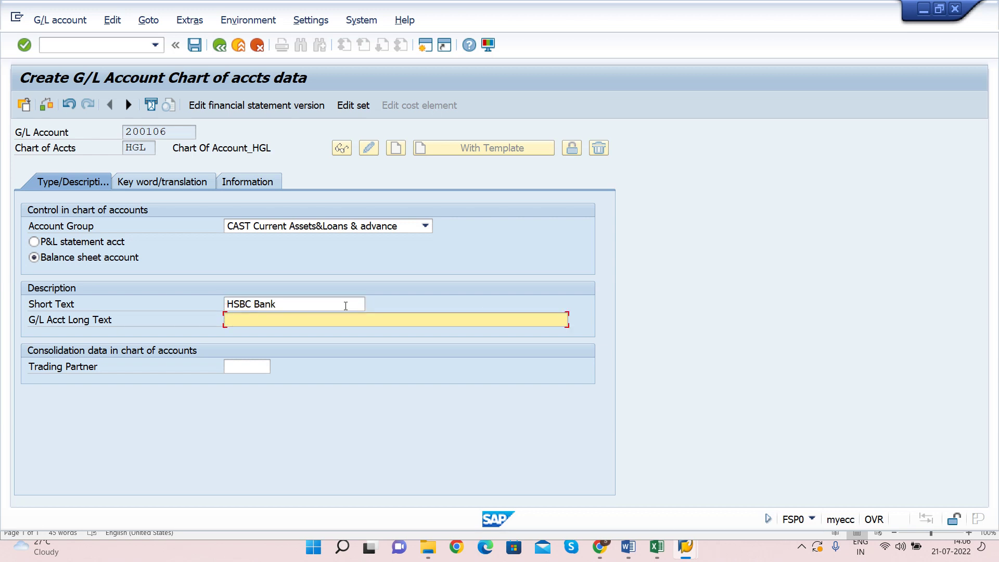
text(HSBC Bank)
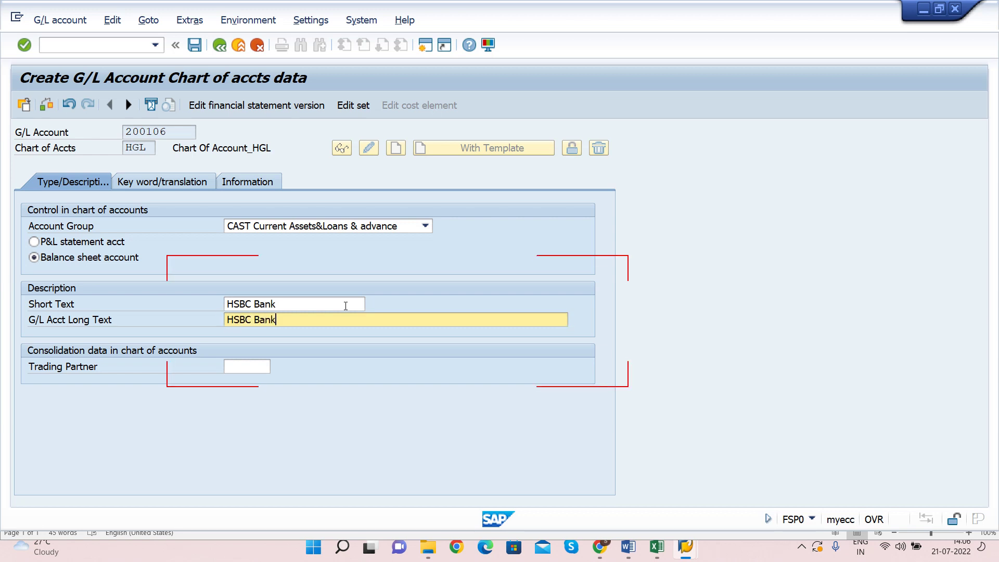
click(198, 49)
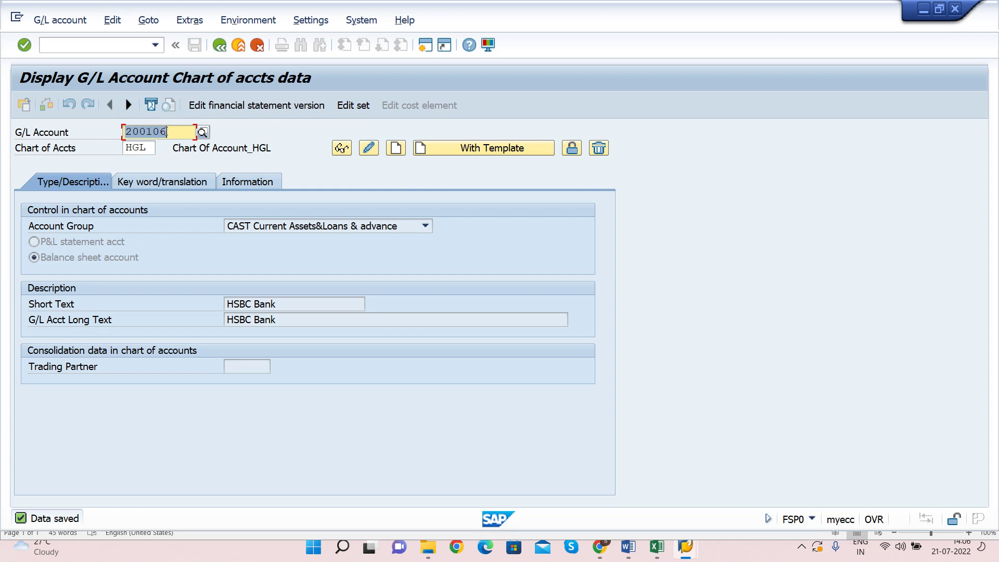
Step: Return to SAP Easy Access and open FSS0 - In Company Code for account 200106
click(121, 132)
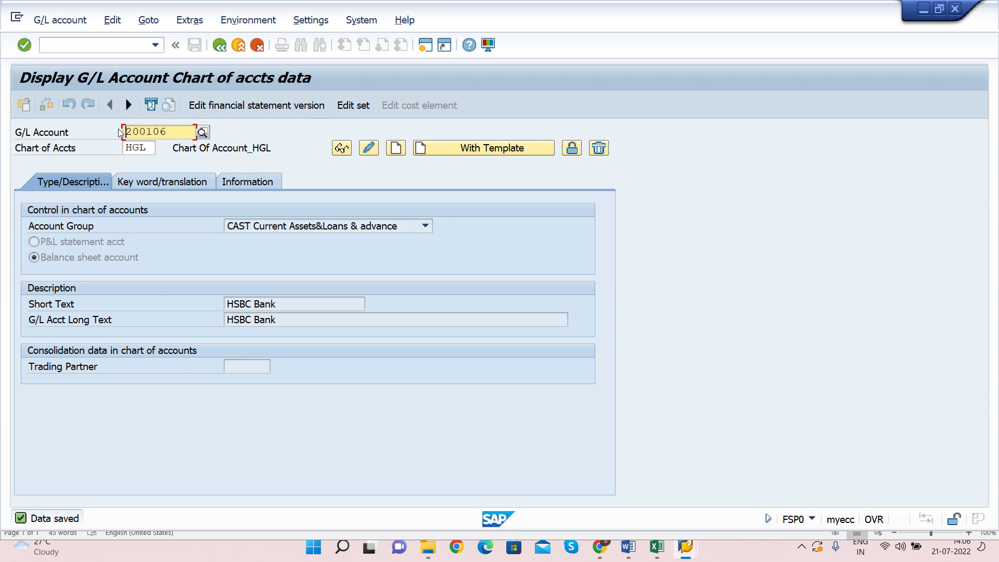
key(F3)
key(F3)
key(F3)
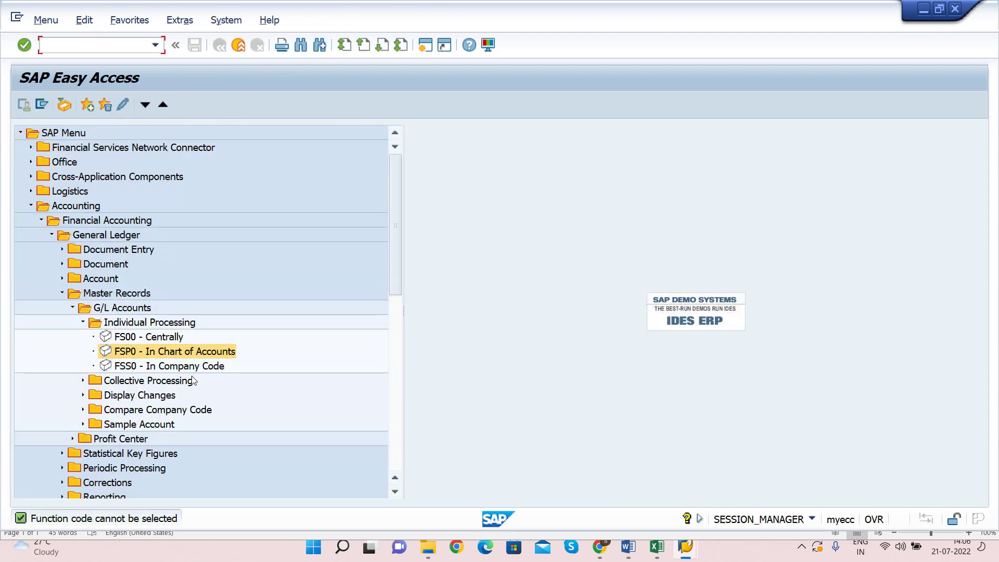
click(192, 367)
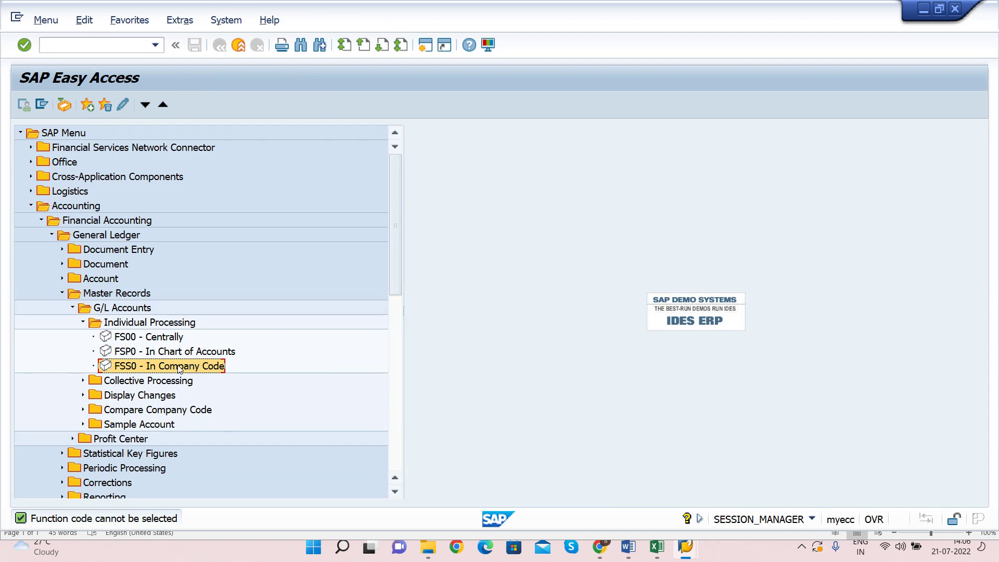
double_click(179, 367)
Step: Check the FSP0 and FSS0 creation methods in the Word notes, then return to SAP
key(alt+Tab)
key(Tab)
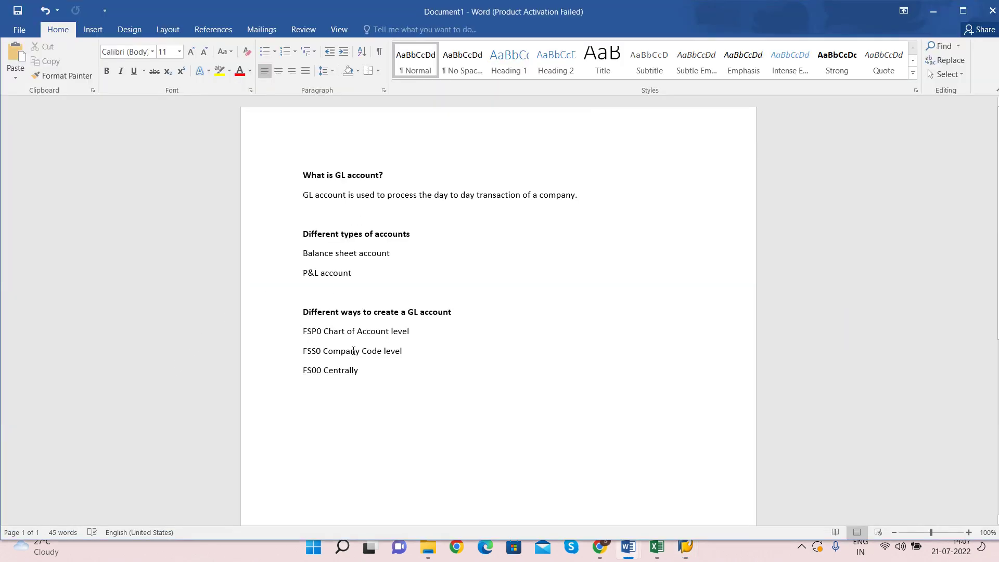
drag(402, 352, 304, 331)
click(309, 350)
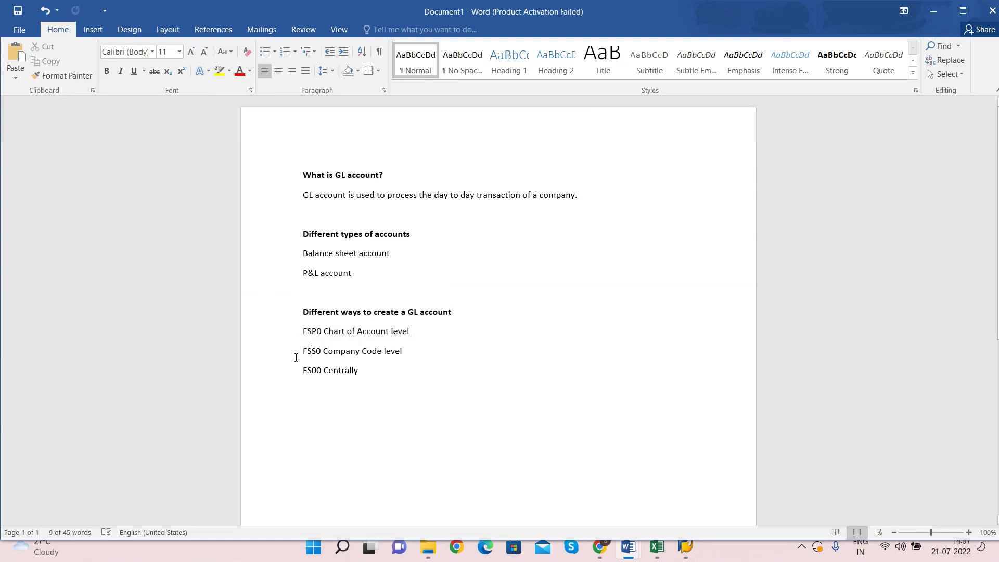
key(alt+Tab)
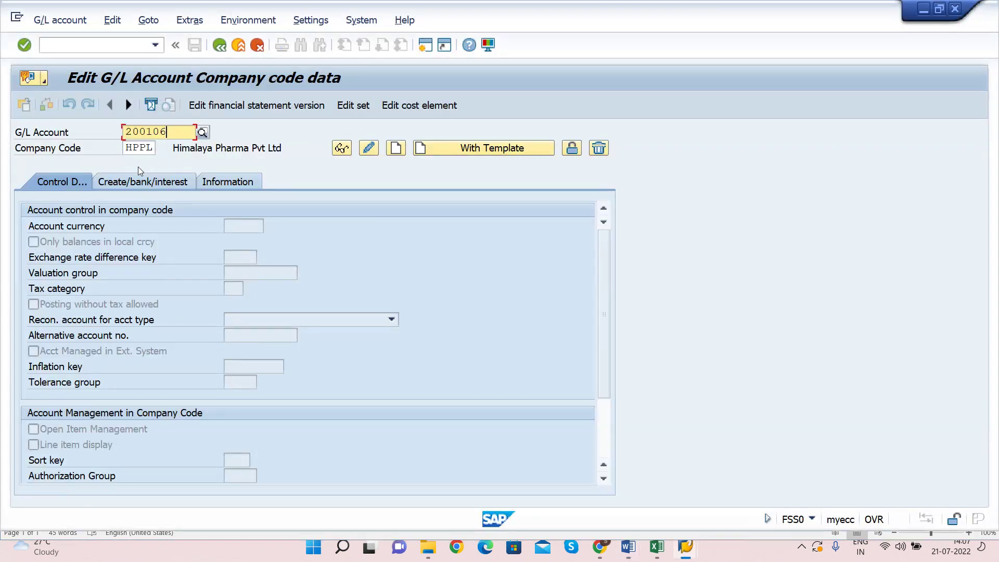
Step: Enter company code H001 for 200106, dismiss the not-found message, and start creating its data
key(Tab)
text(H001)
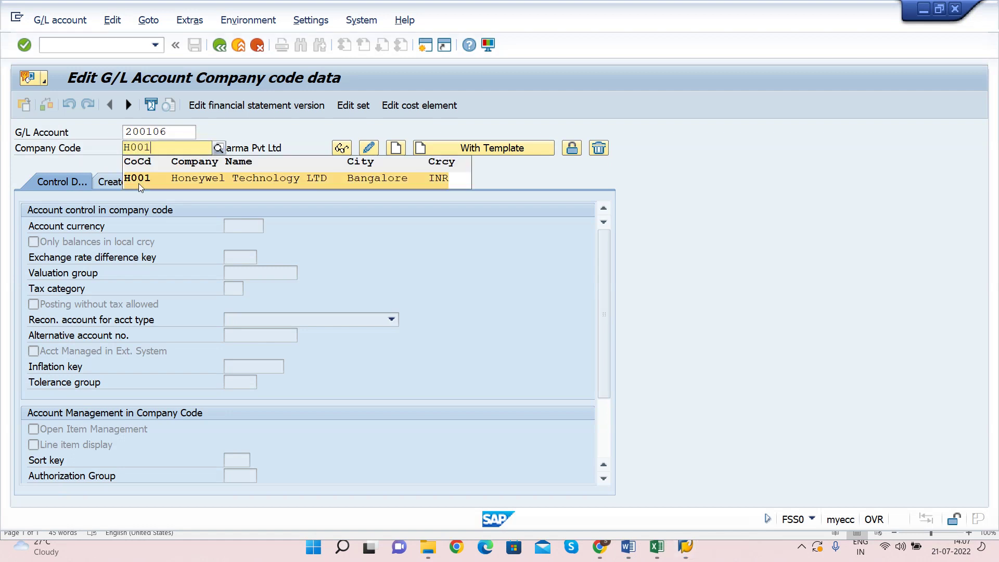
click(139, 179)
click(342, 149)
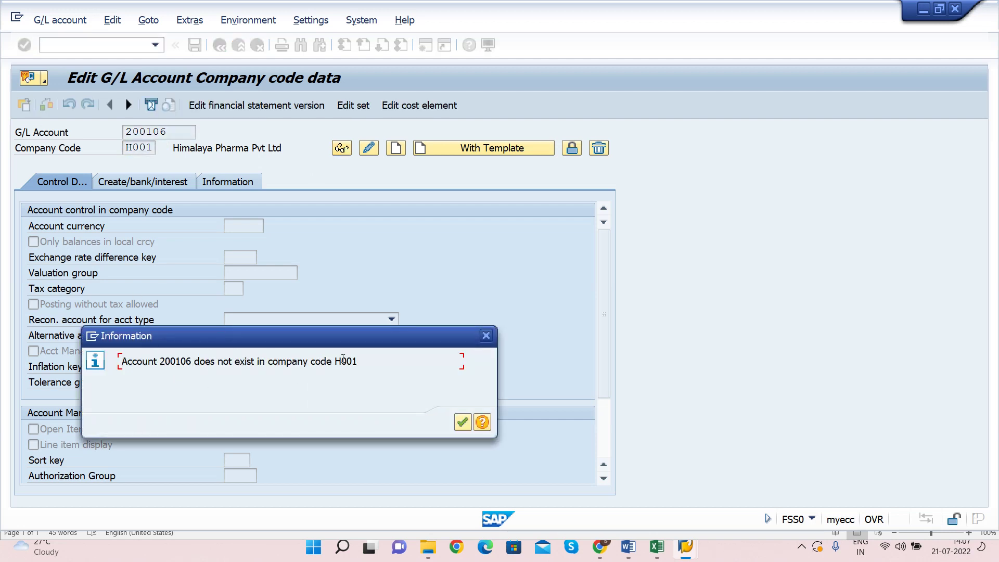
drag(334, 360, 359, 360)
key(Return)
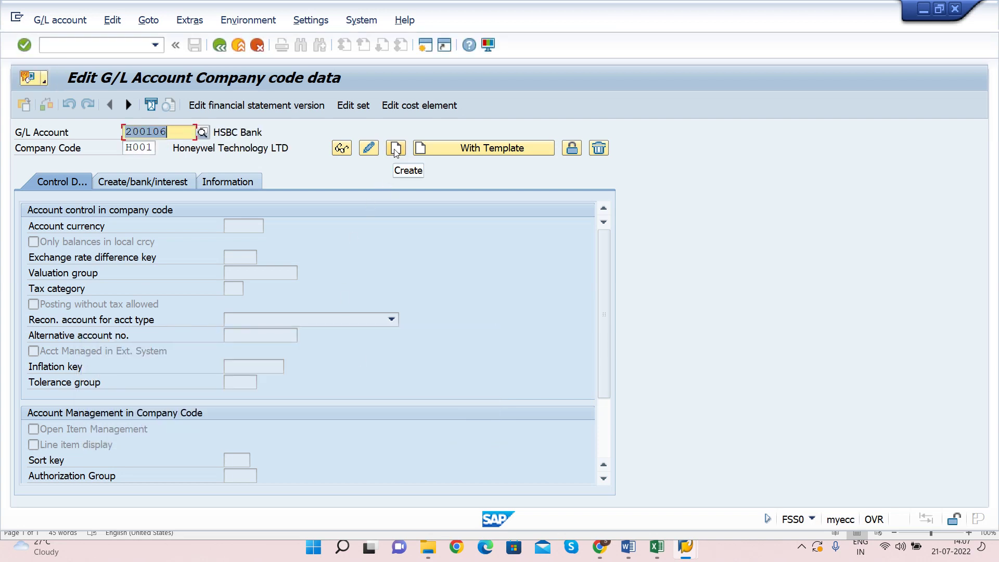
click(395, 150)
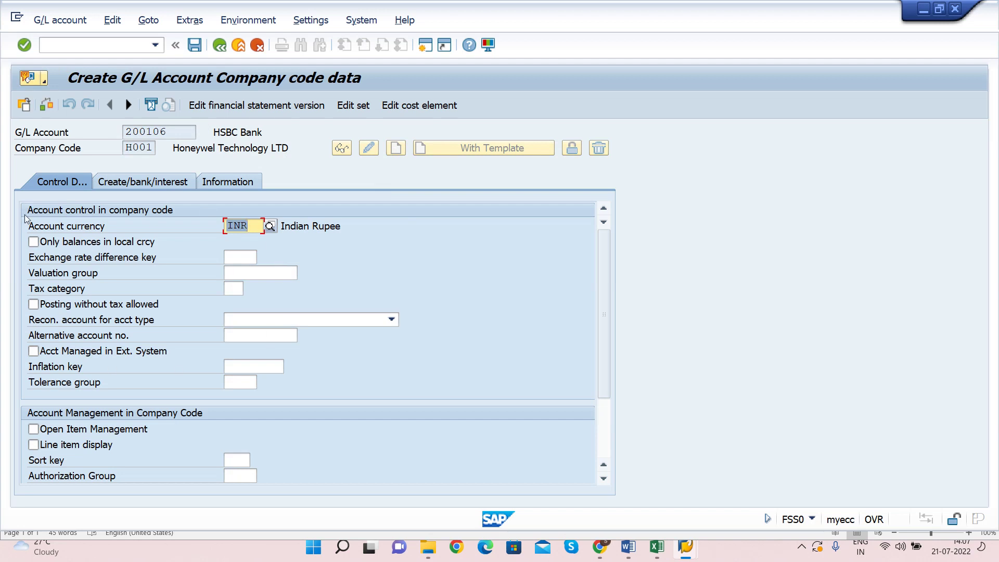
Step: For 200106 with INR currency, tick Only balances in local crcy and Line item display, sort key 001
drag(29, 227, 129, 224)
click(152, 147)
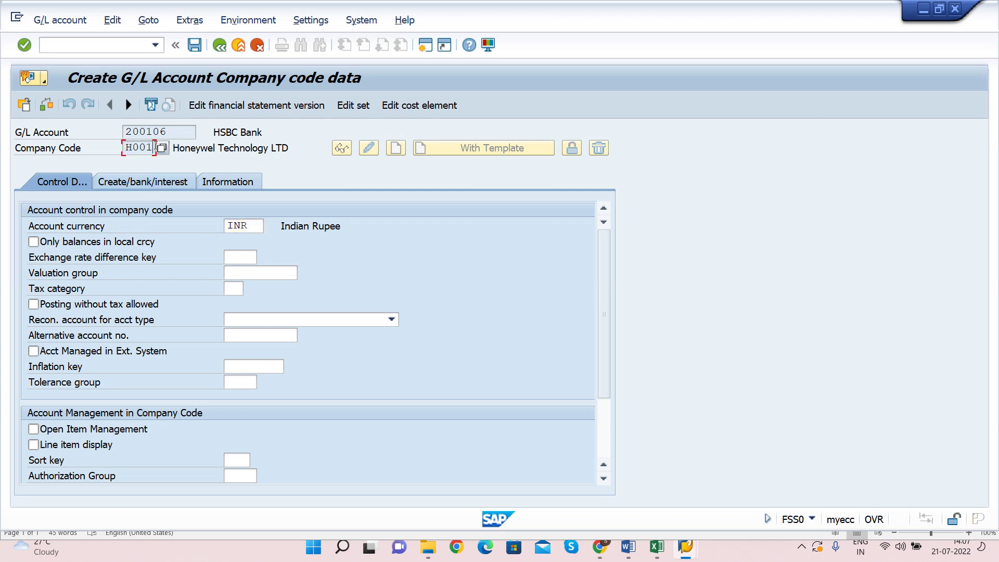
double_click(244, 227)
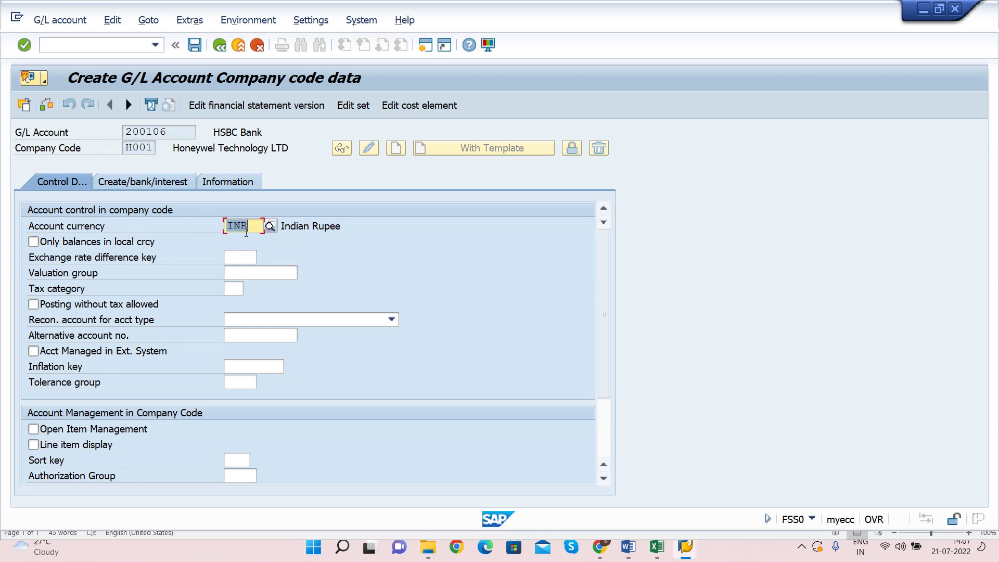
key(Tab)
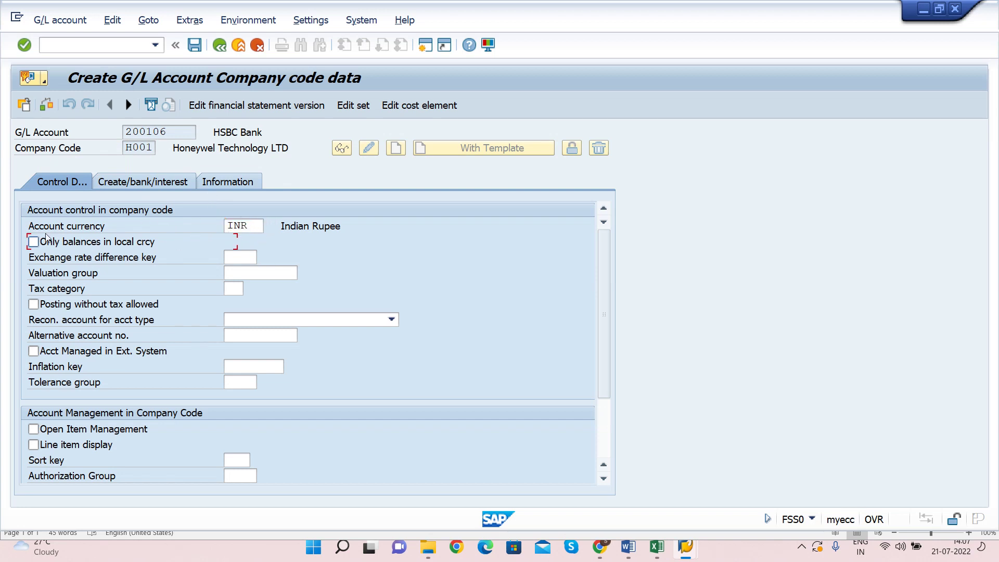
click(159, 131)
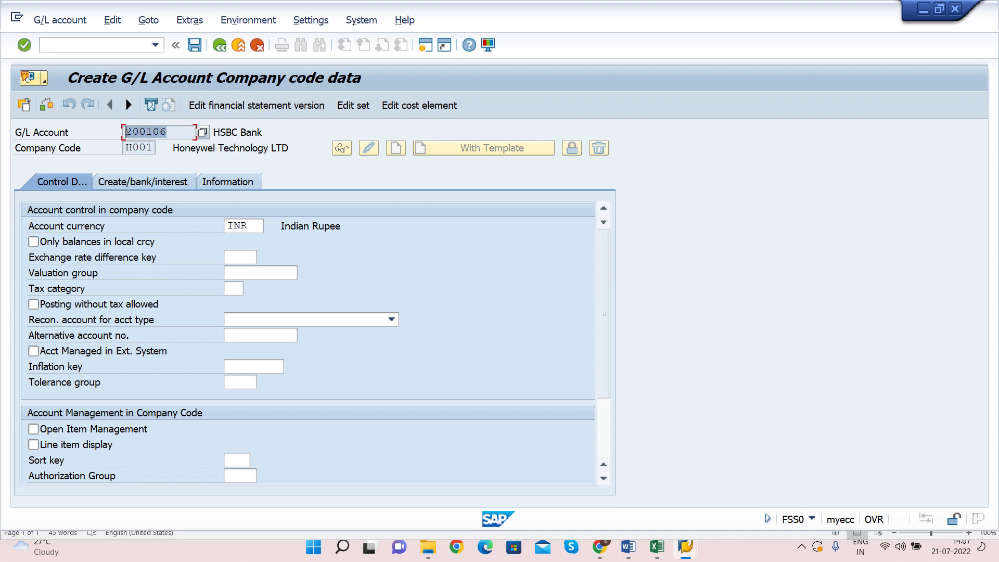
click(34, 243)
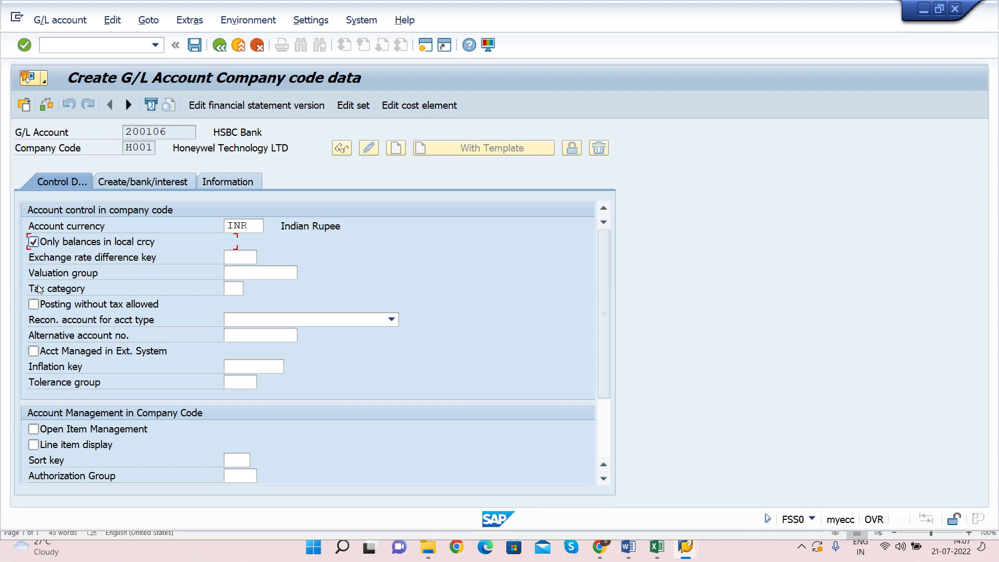
click(35, 447)
click(244, 461)
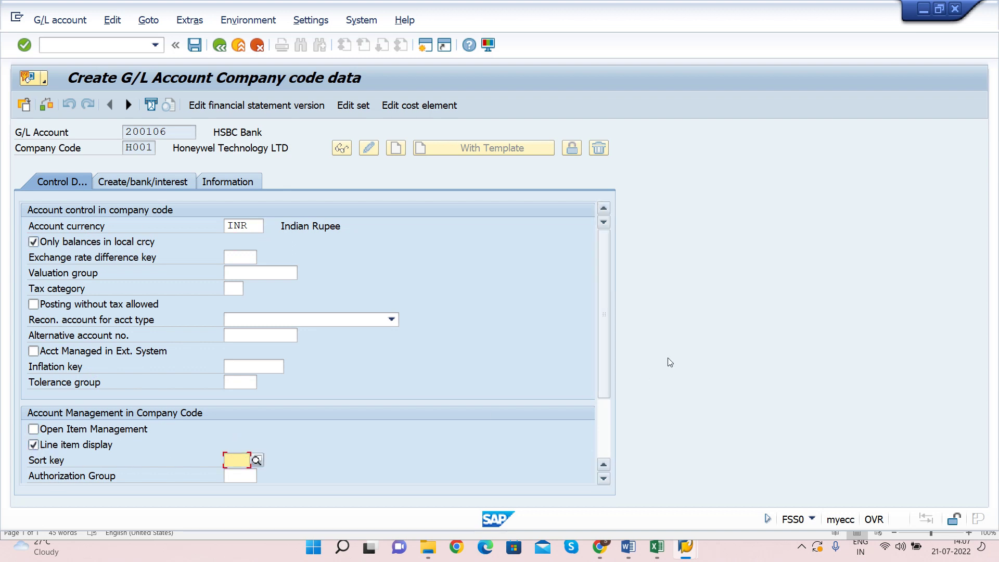
text(001)
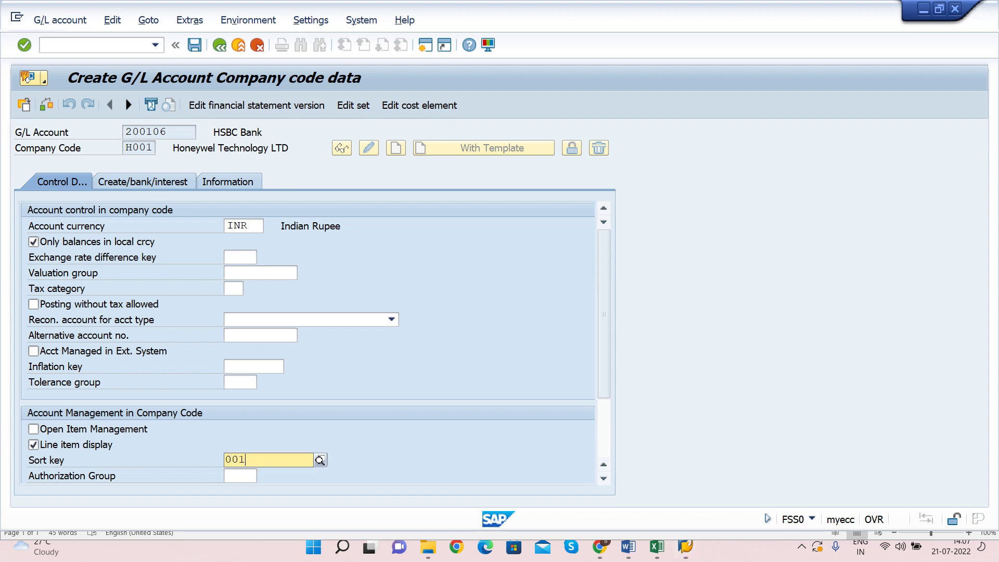
click(287, 495)
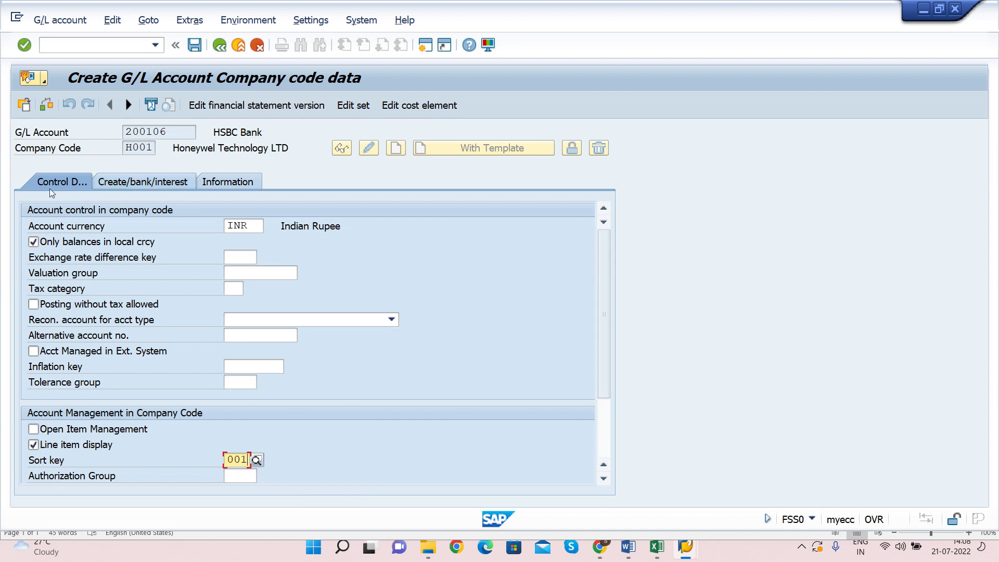
click(148, 183)
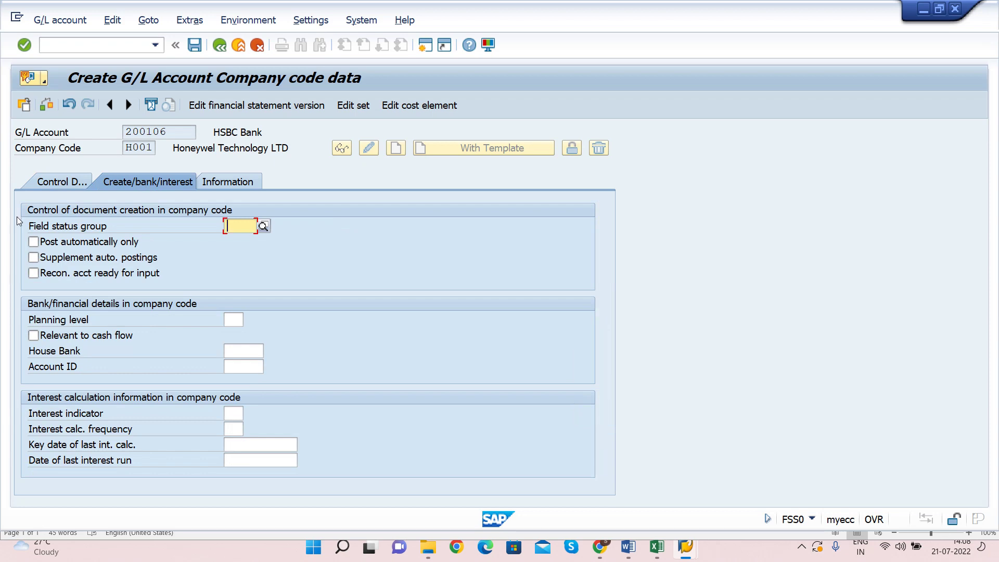
Step: Set field status group G005 Bank accounts (obligatory value date) and save the H001 data
click(264, 226)
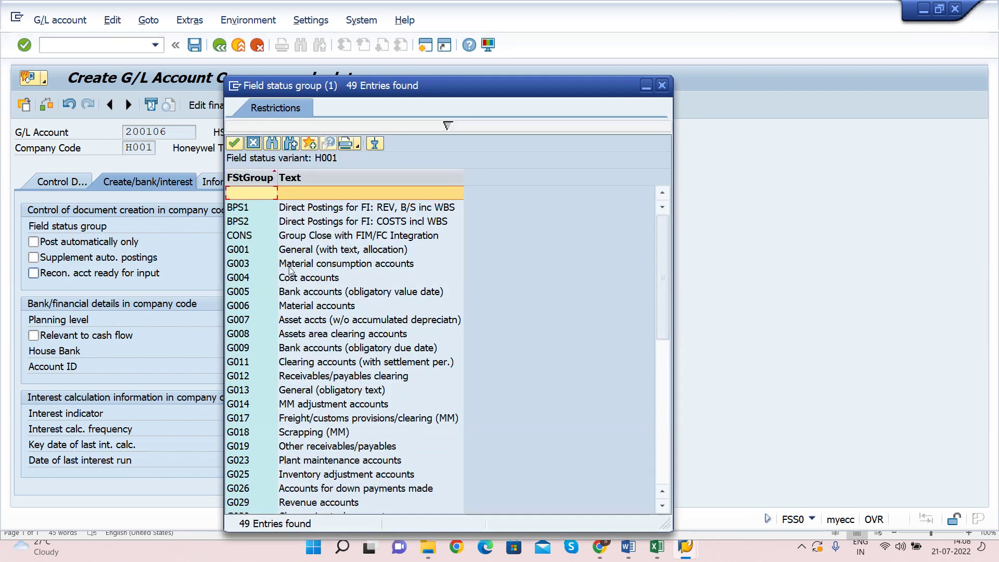
click(259, 295)
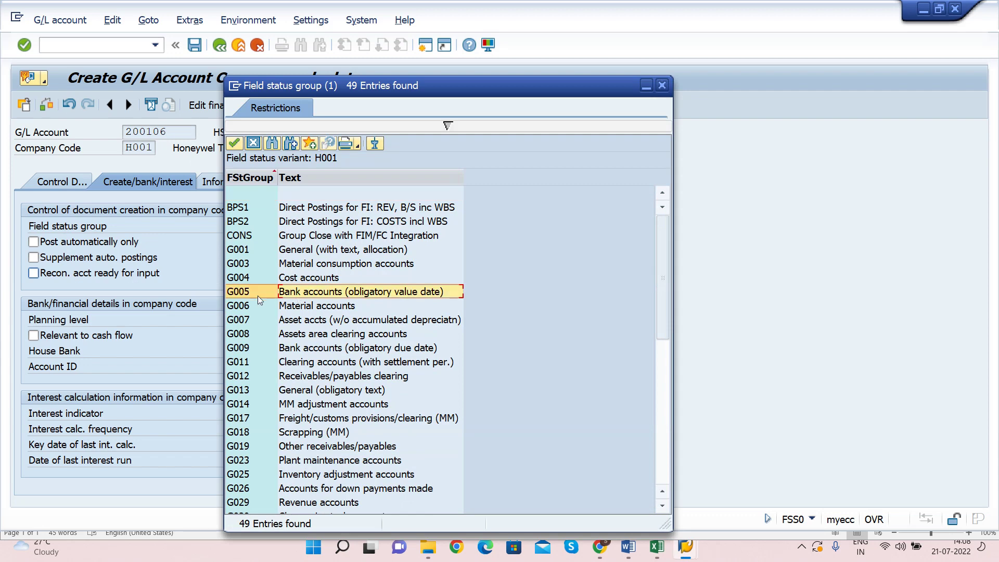
double_click(306, 292)
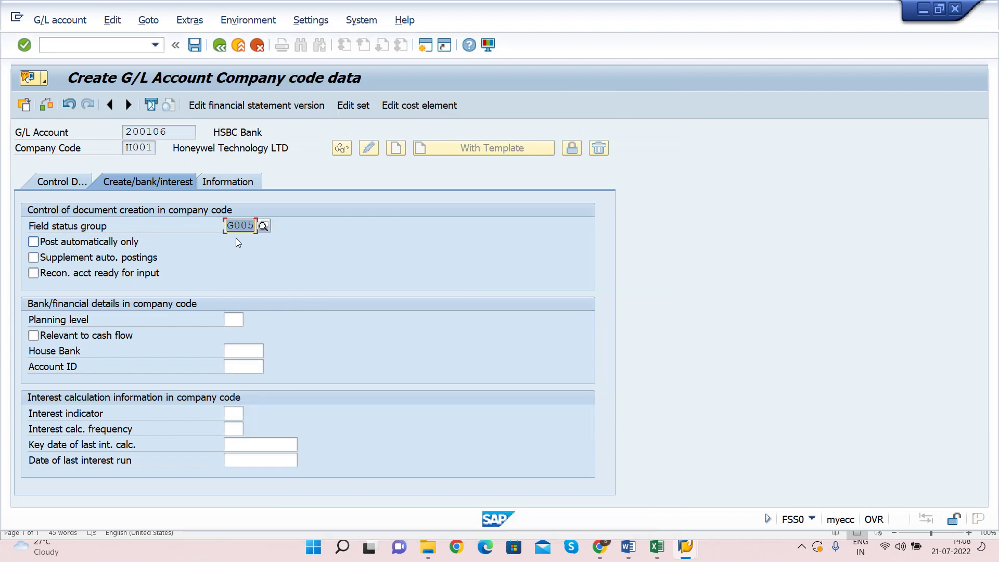
key(Return)
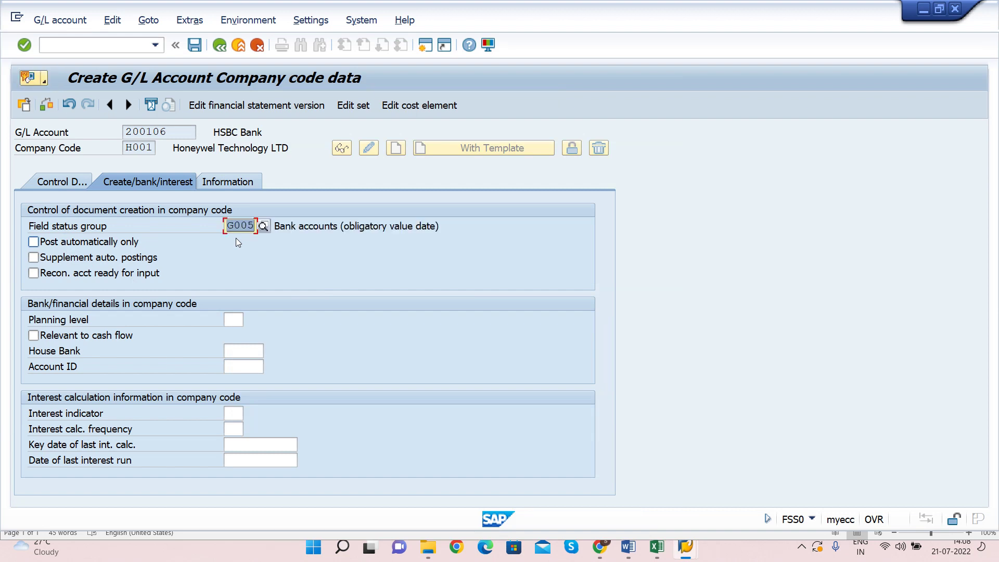
key(ctrl+s)
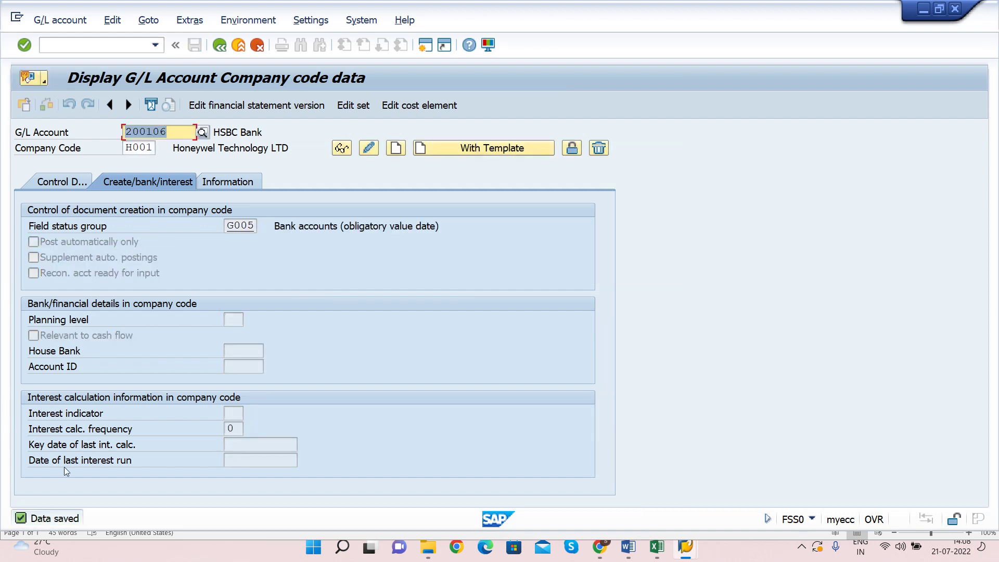
Step: Leave account 200106 and select FS00 - Centrally in the Easy Access menu
click(176, 131)
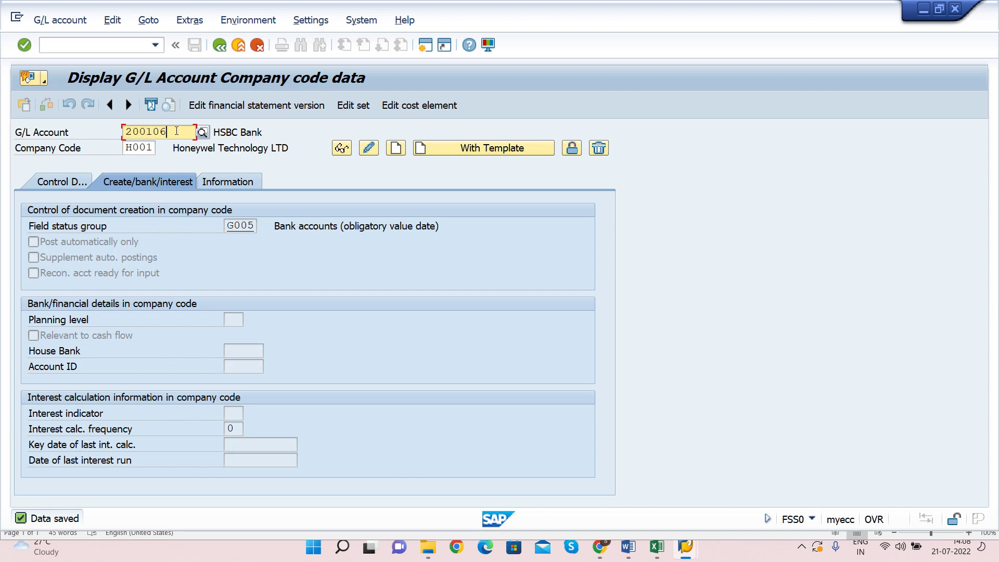
click(124, 133)
key(F3)
key(F3)
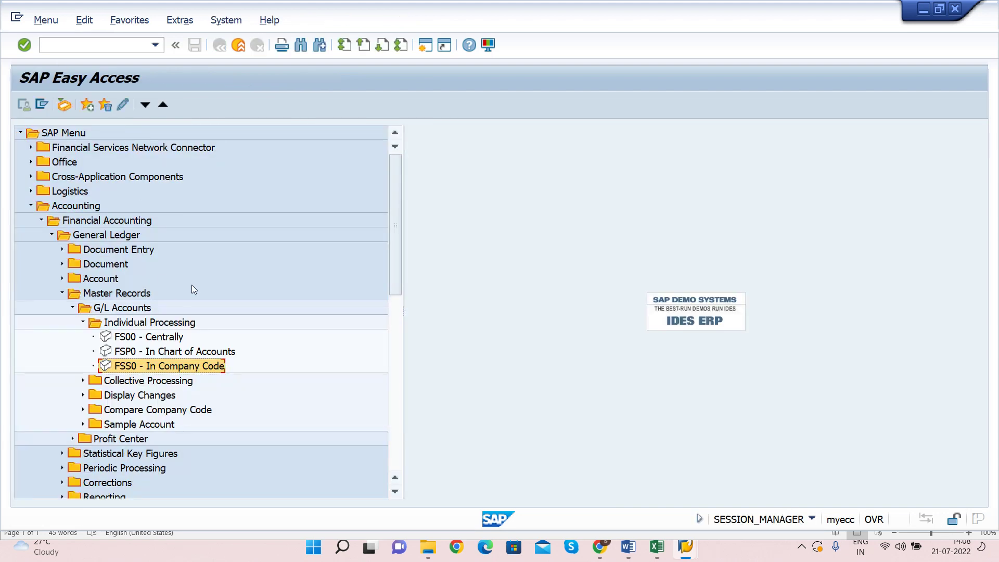
click(157, 339)
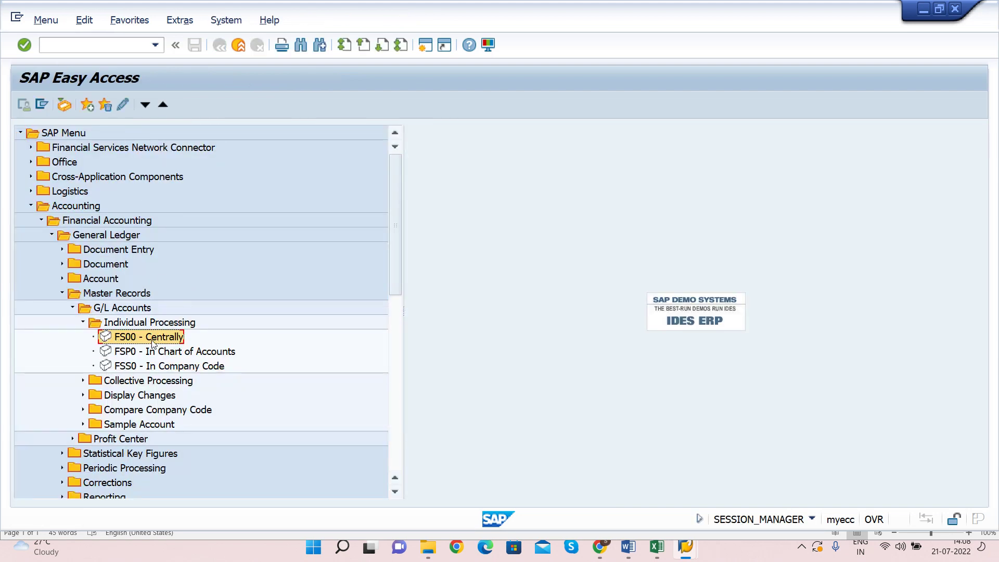
Step: Open 200106 in FS00 and review its Control Data, Create/bank/interest, Information and Type/Description tabs
double_click(156, 338)
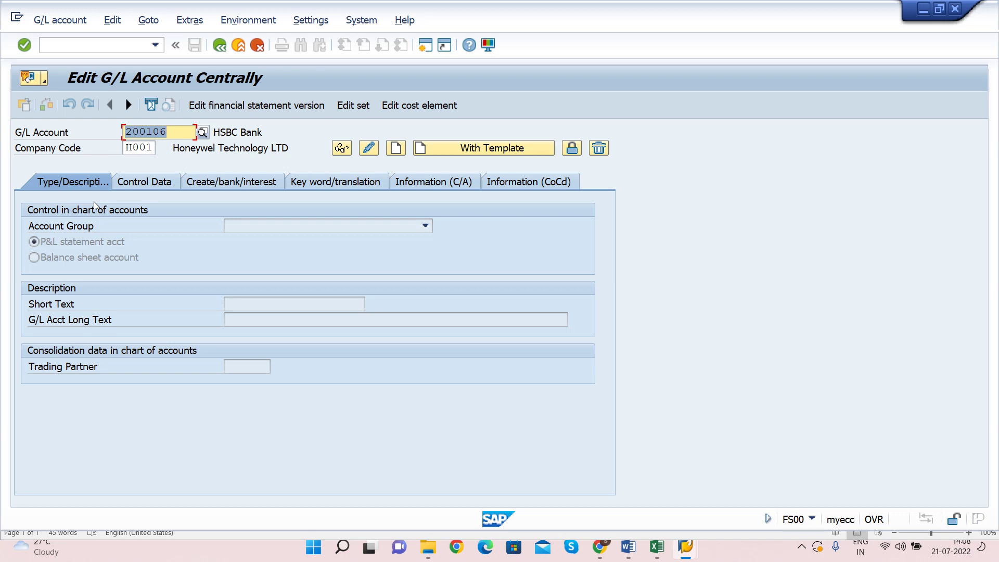
click(139, 182)
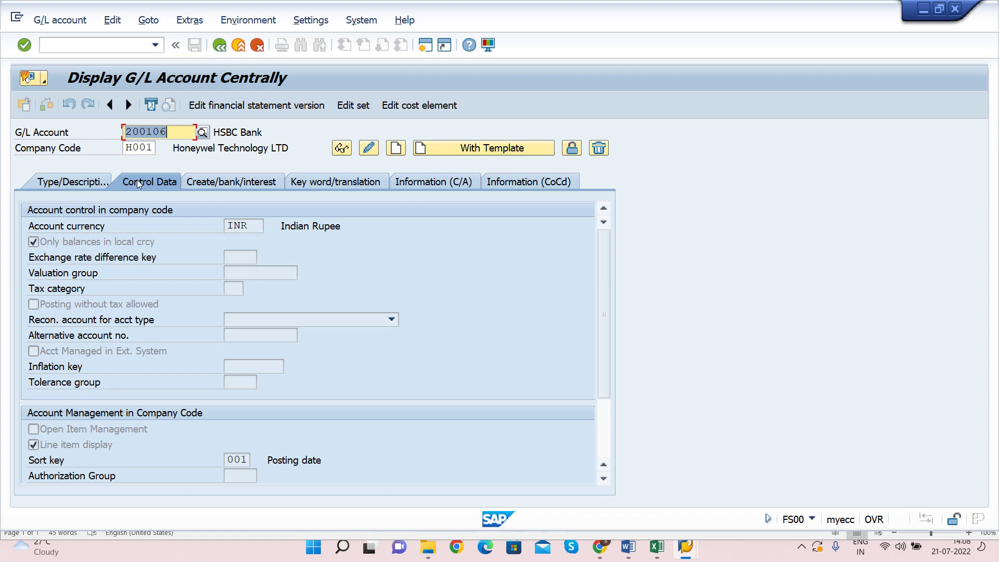
click(216, 182)
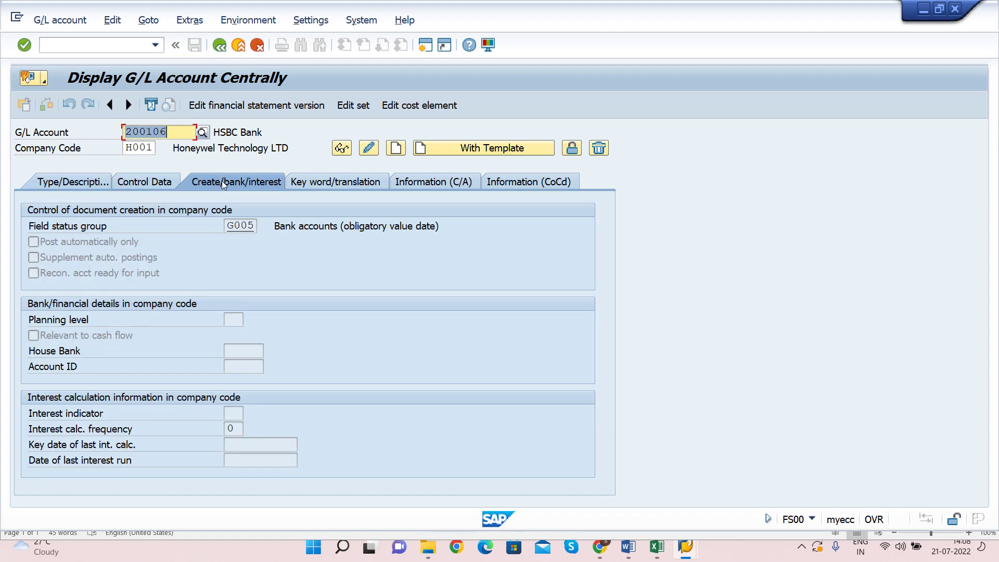
click(339, 182)
click(436, 181)
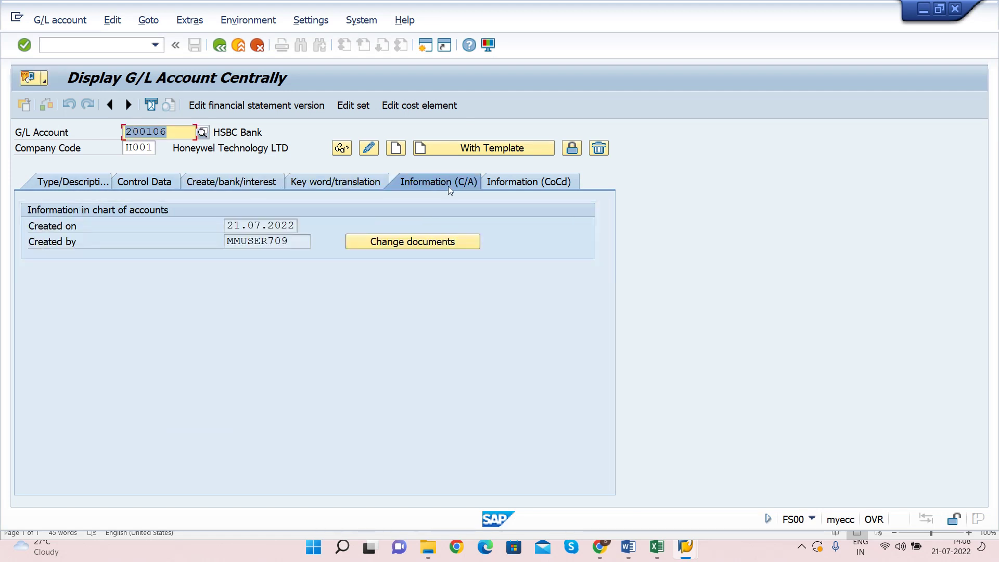
click(534, 182)
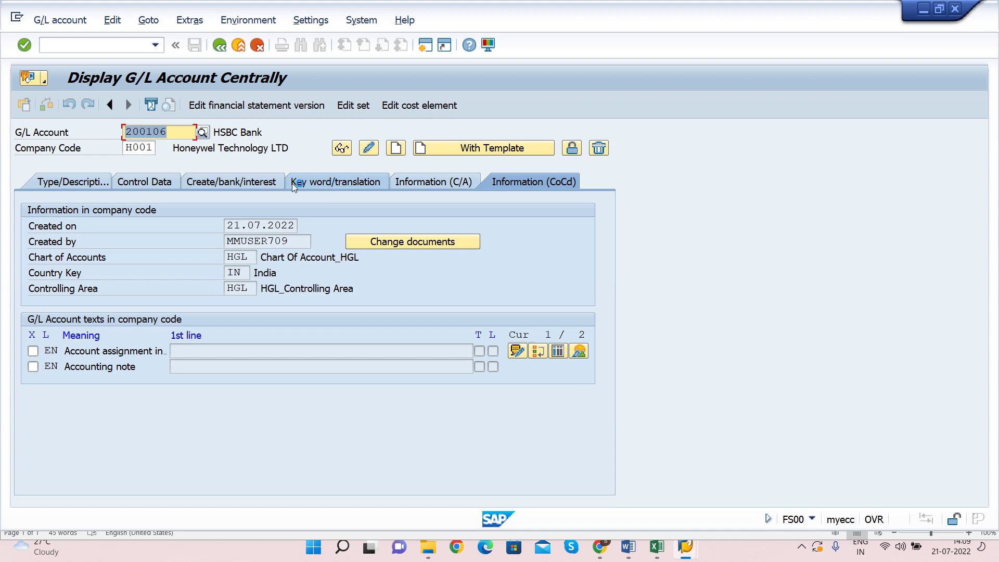
click(335, 182)
click(214, 183)
click(135, 183)
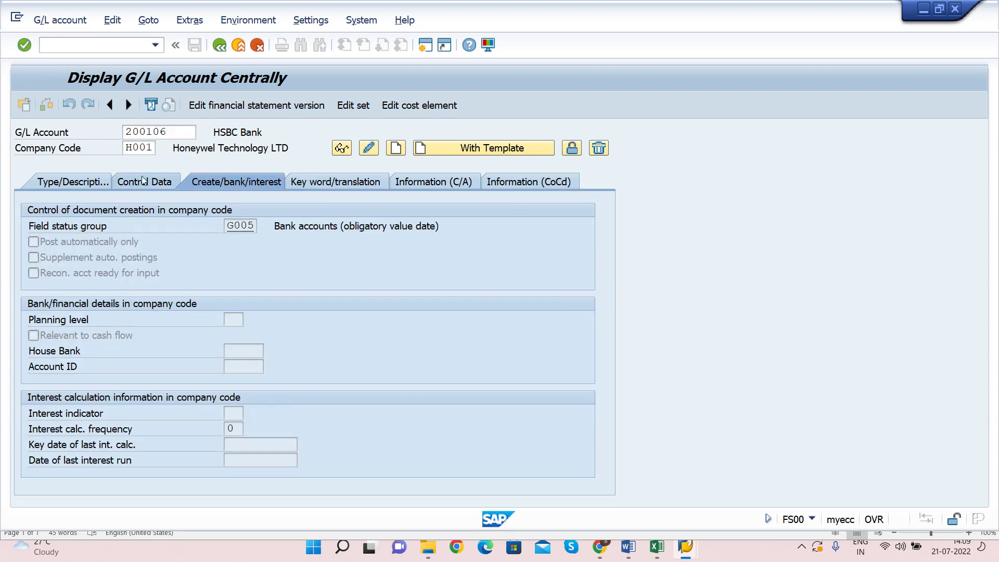
click(109, 181)
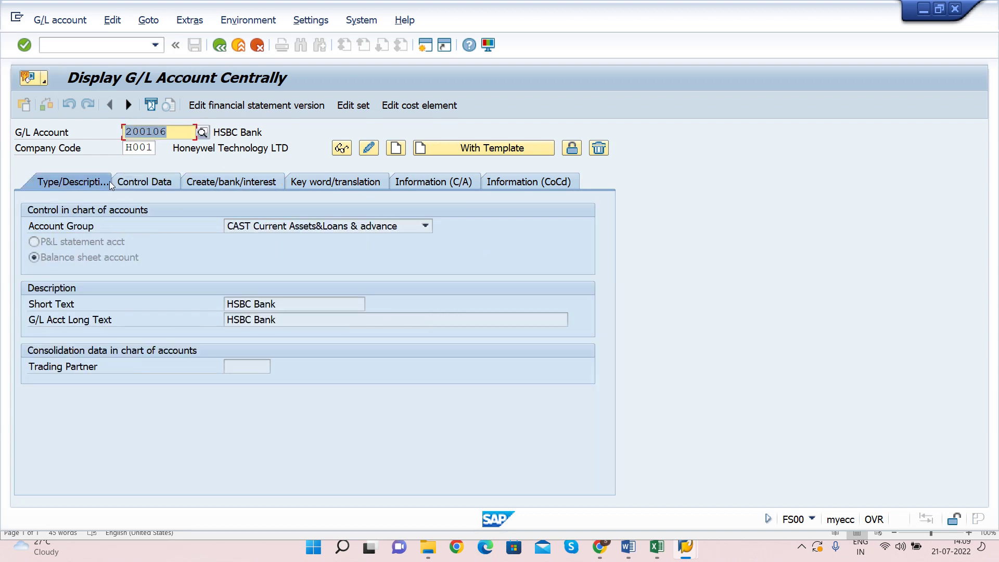
click(179, 135)
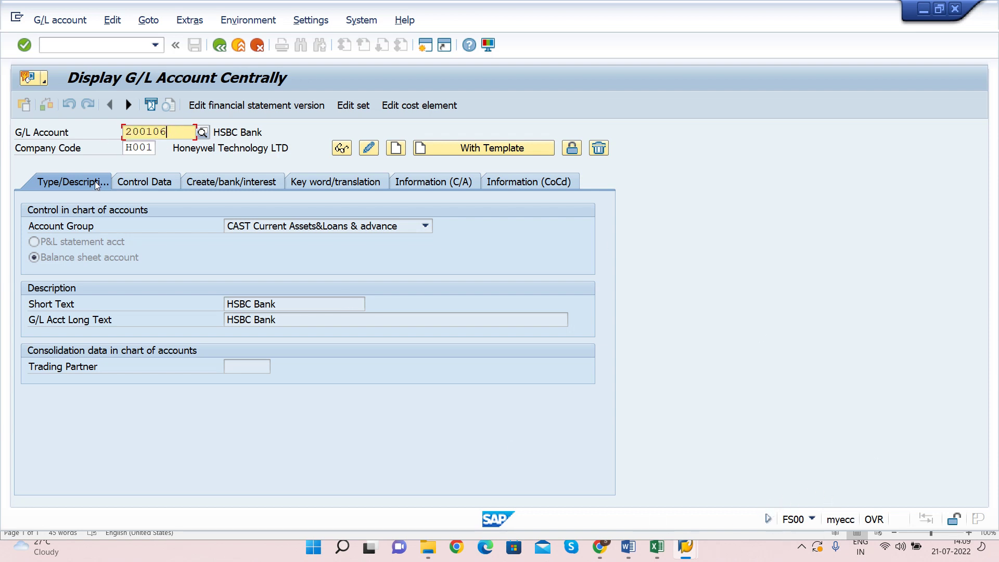
Step: Change the account number to 200107 and, as it doesn't exist, start creating it centrally
double_click(176, 137)
click(182, 131)
key(shift+Left)
text(7)
key(Tab)
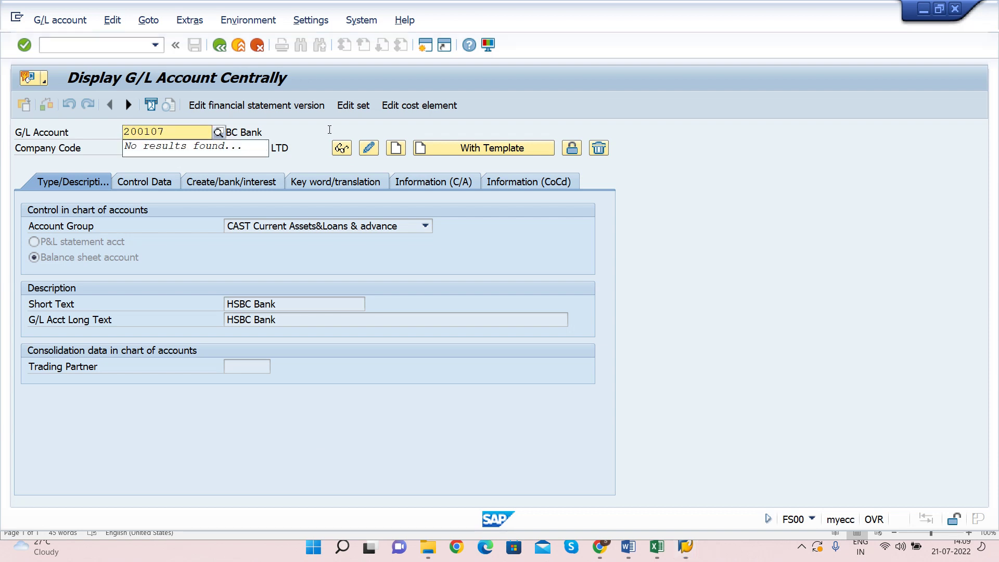
click(341, 150)
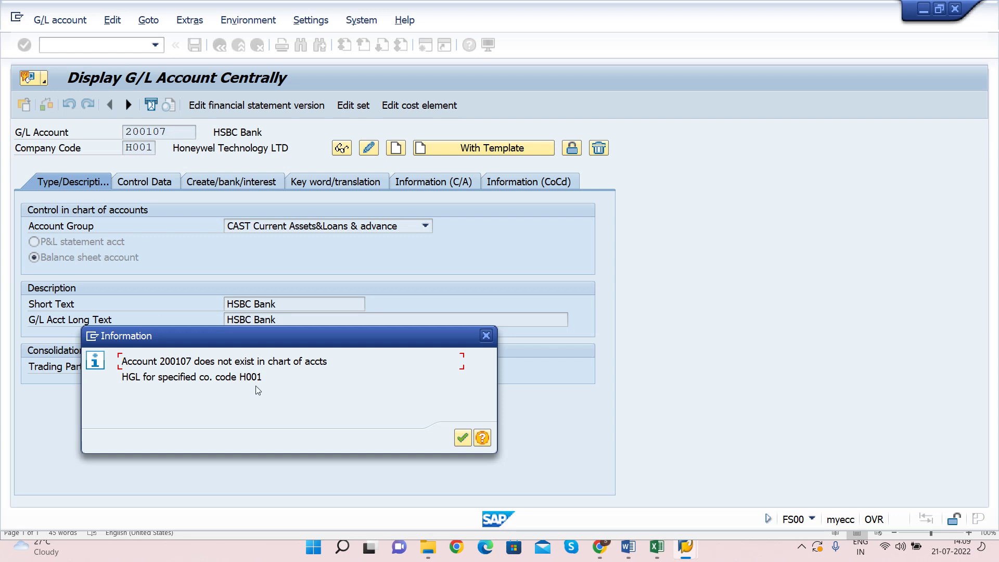
click(462, 437)
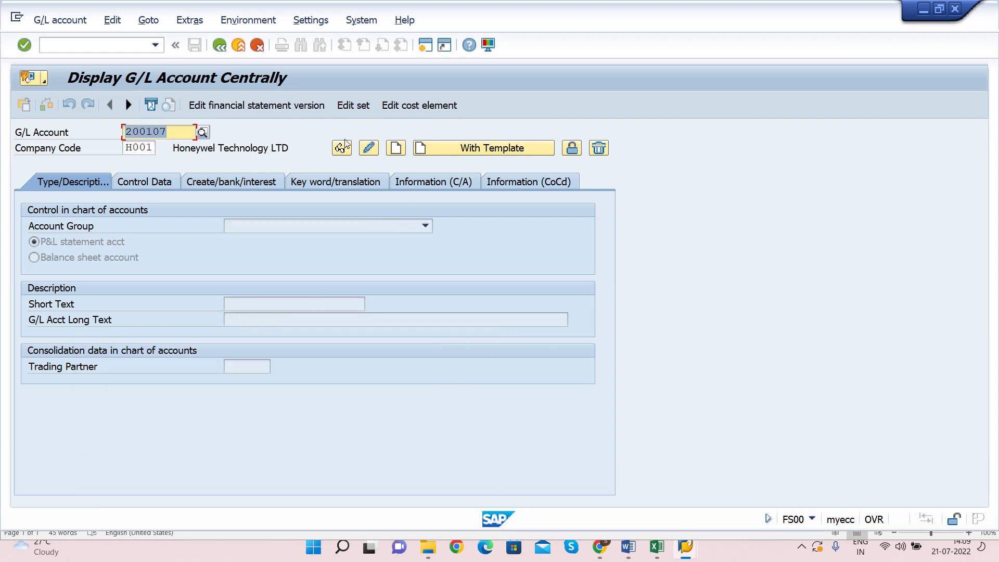
click(396, 149)
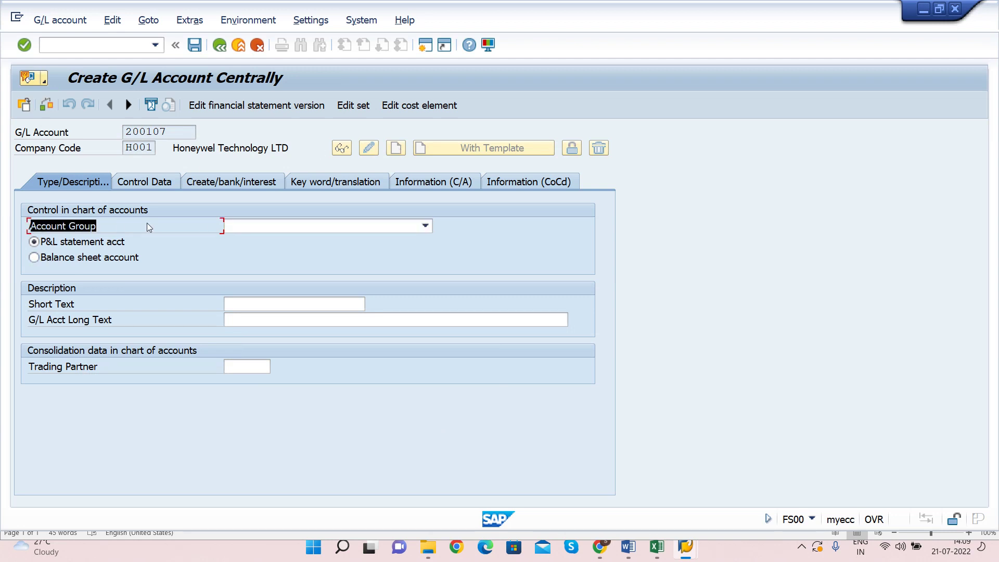
Step: Give 200107 account group CAST Current Assets&Loans & advance and make it a balance sheet account
click(239, 226)
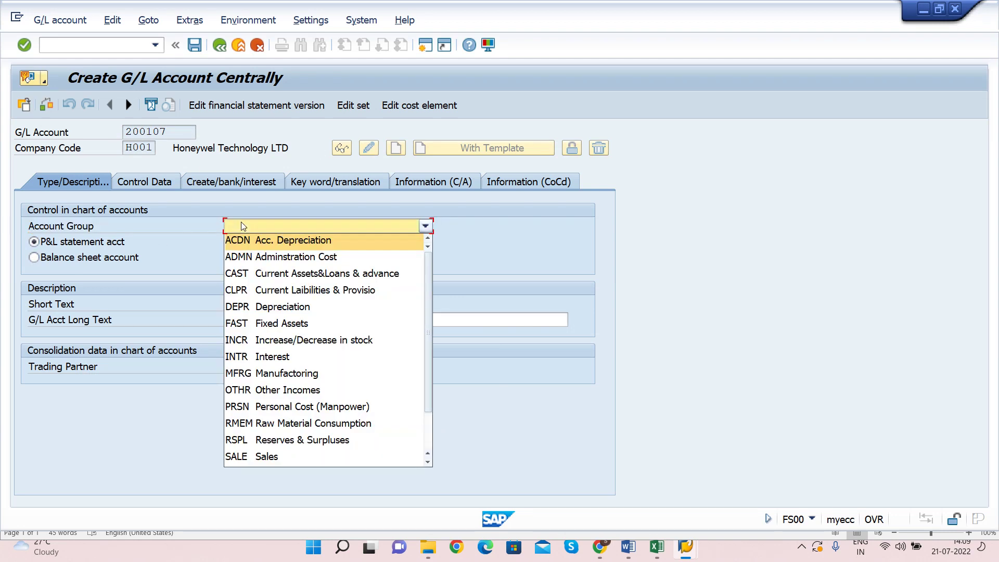
click(270, 274)
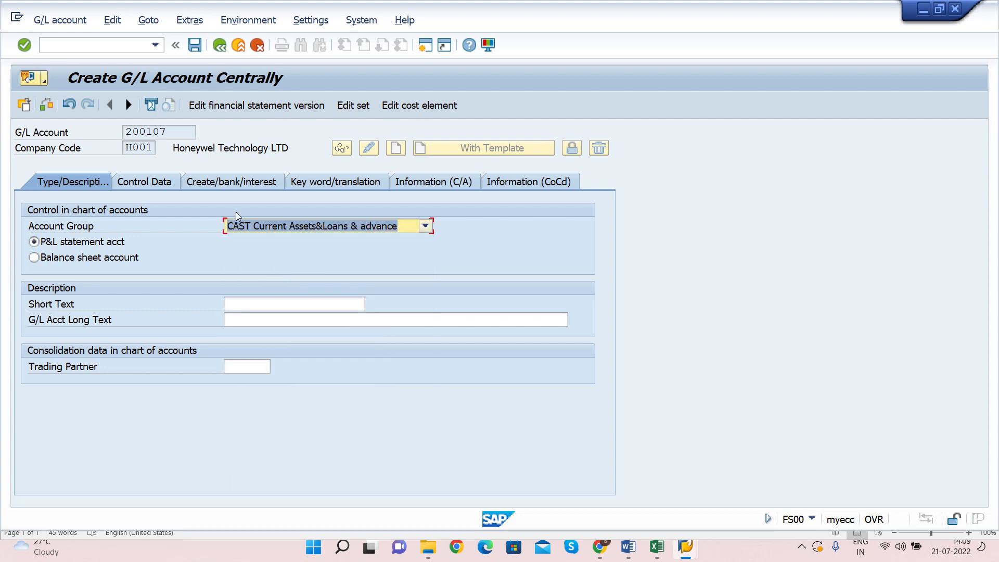
click(127, 132)
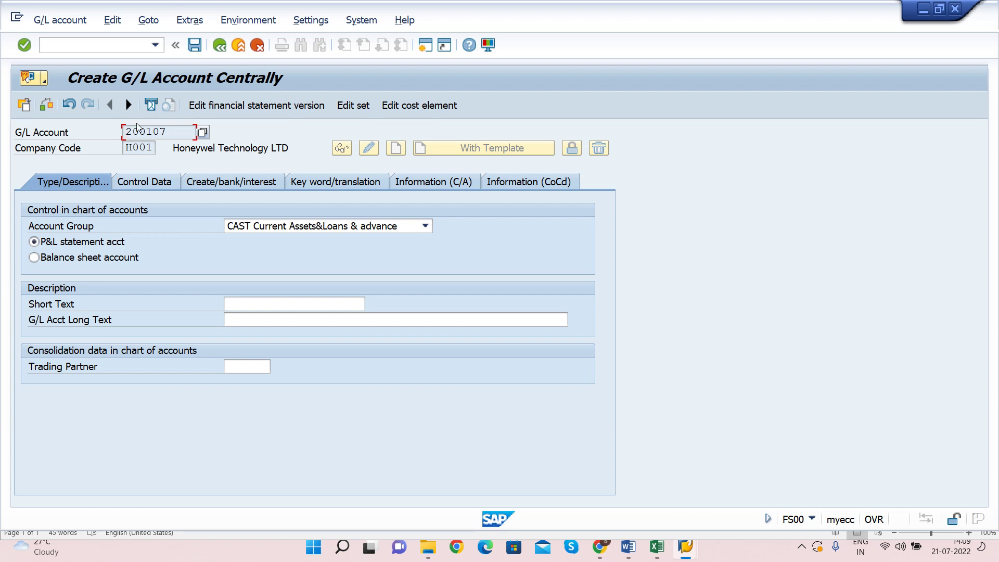
click(34, 257)
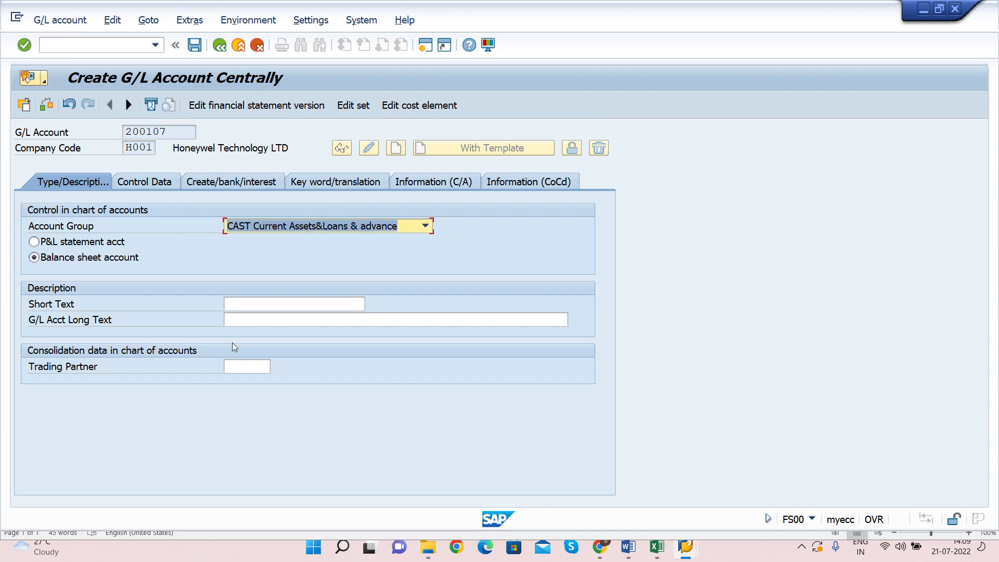
Step: Enter Canara Bank as both the short and long description
click(239, 309)
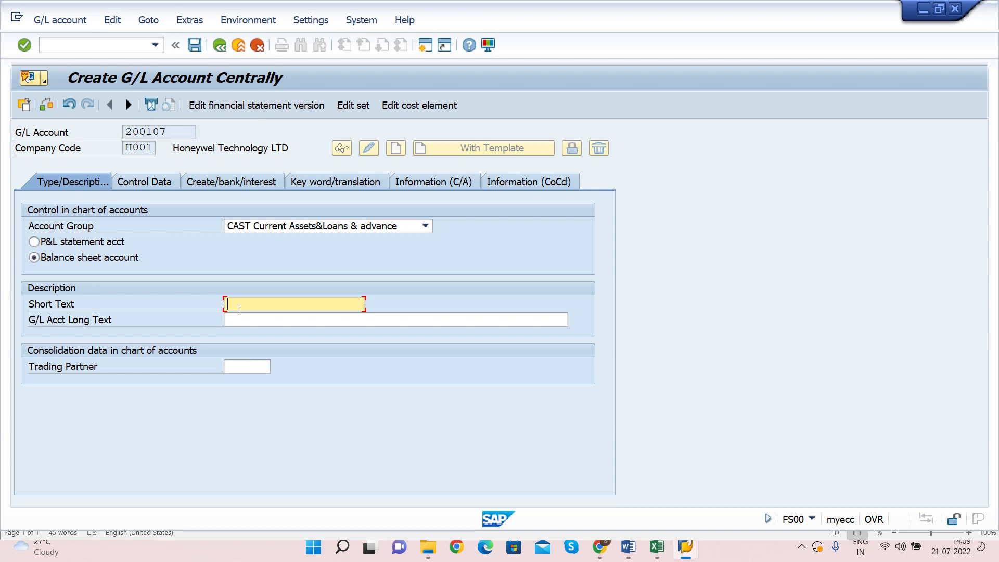
text(Canara Bank)
key(Tab)
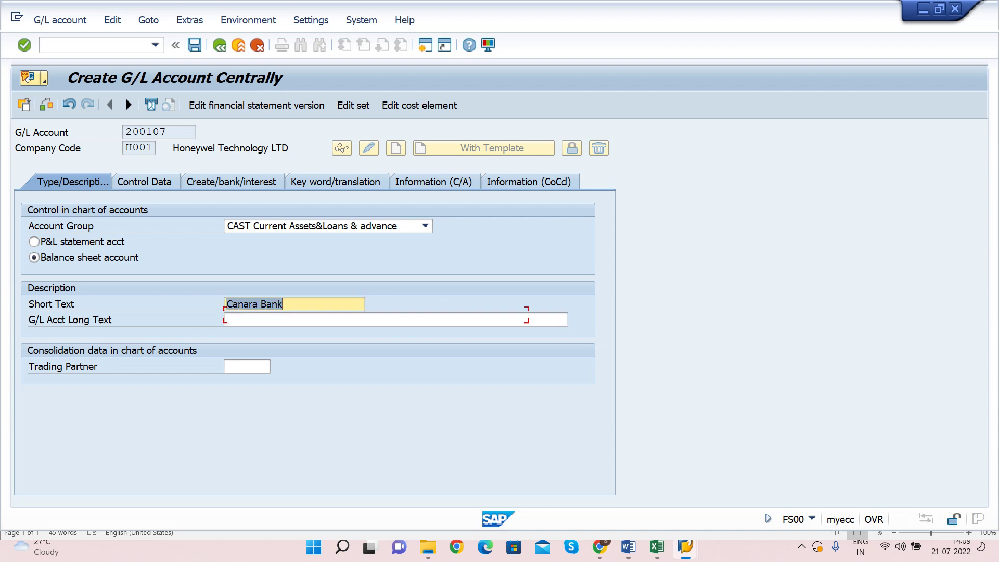
text(Canara Bank)
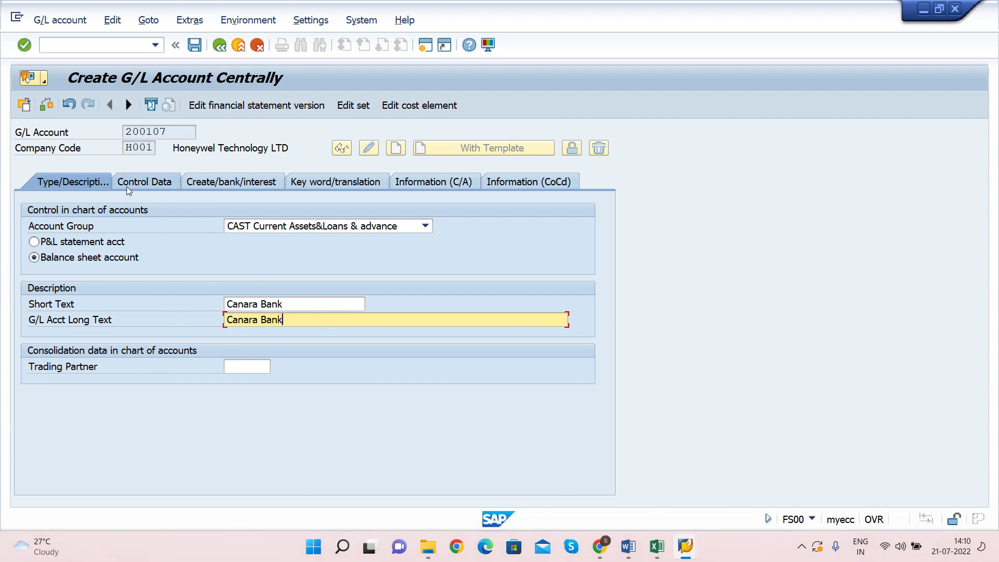
Step: Tick Only balances in local crcy and Line item display, with sort key 001 Posting date
click(143, 183)
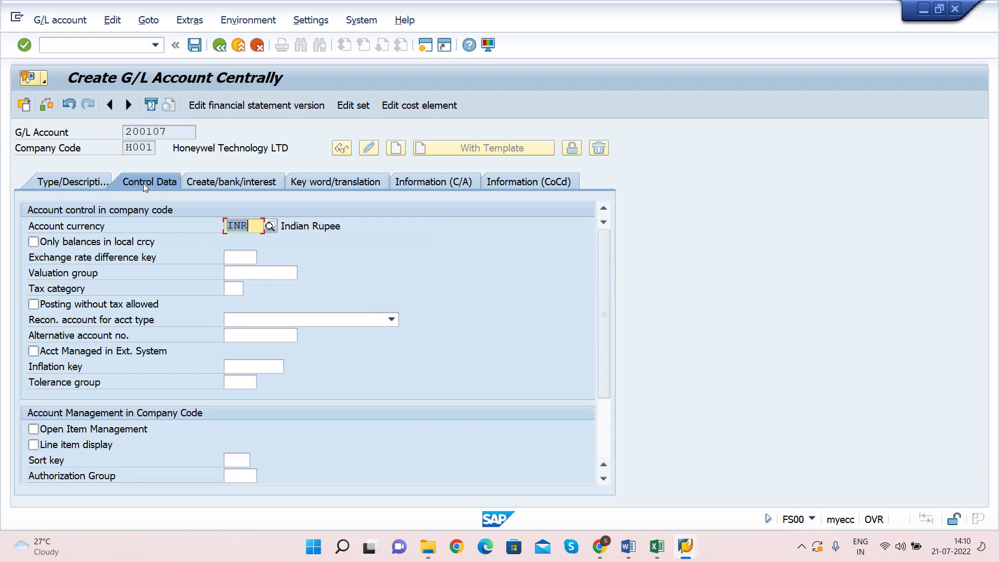
click(33, 241)
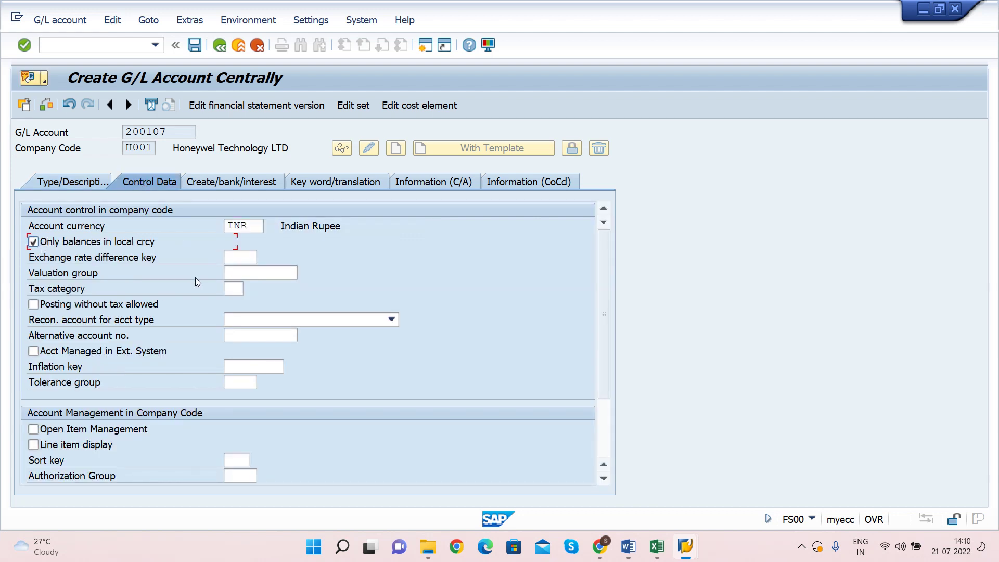
key(shift+Tab)
key(Tab)
key(shift+Tab)
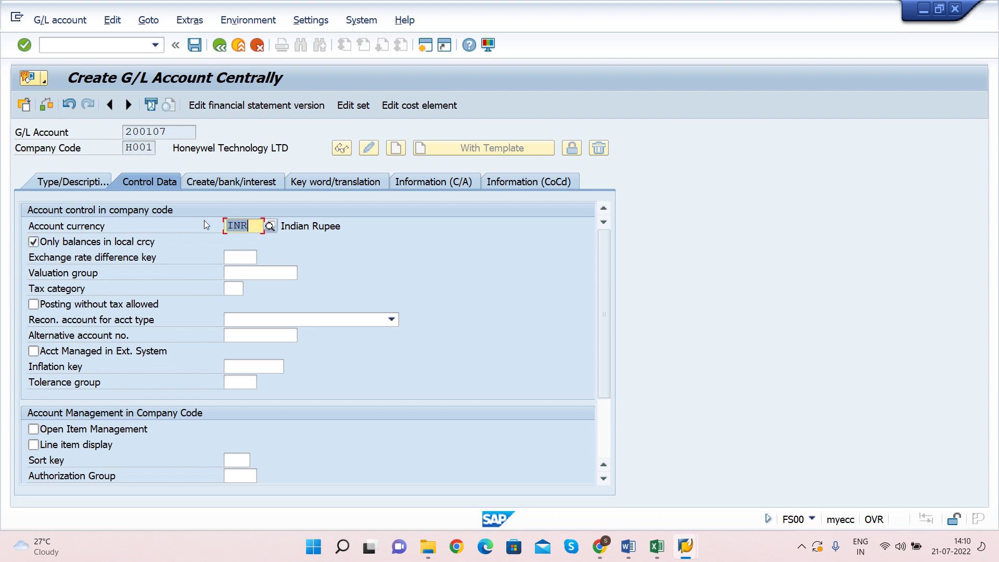
click(45, 447)
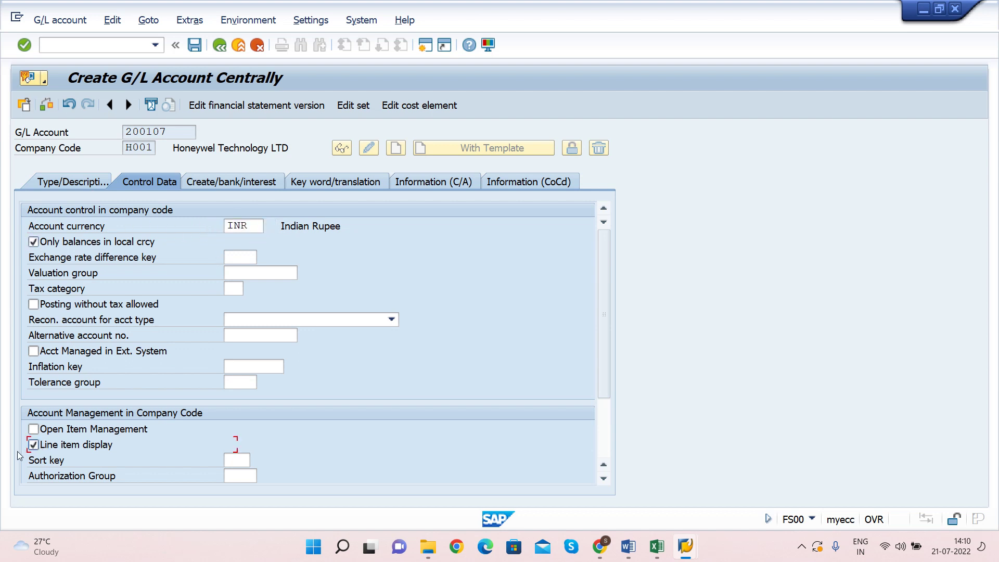
click(239, 460)
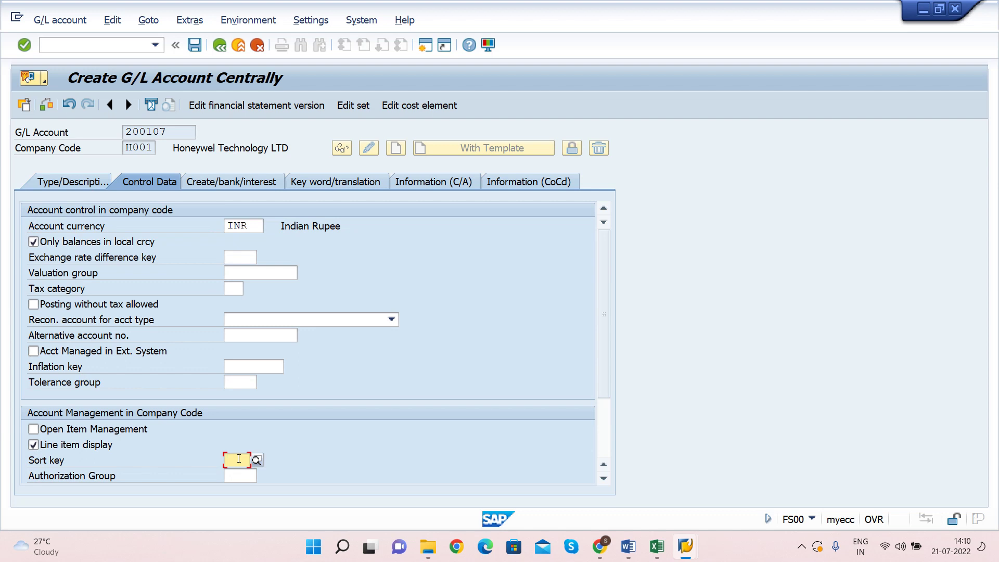
text(001)
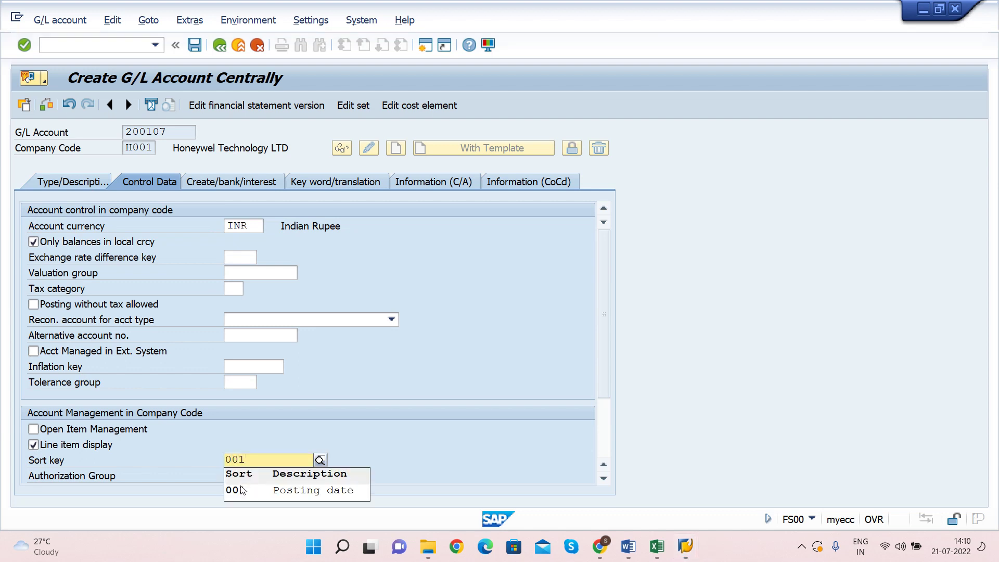
click(241, 490)
click(211, 186)
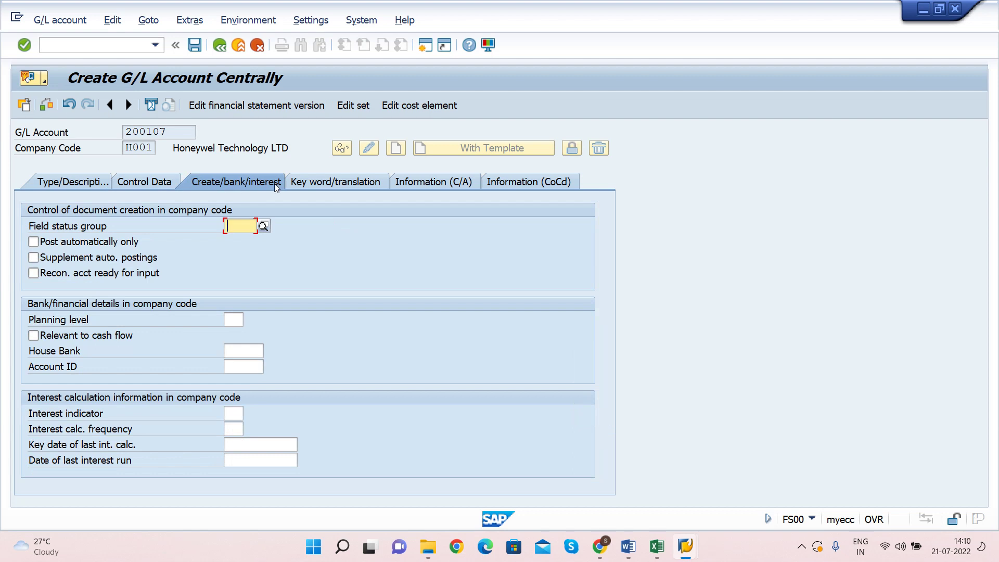
Step: Set field status group G005, mark 200107 relevant to cash flow, and save it
click(233, 220)
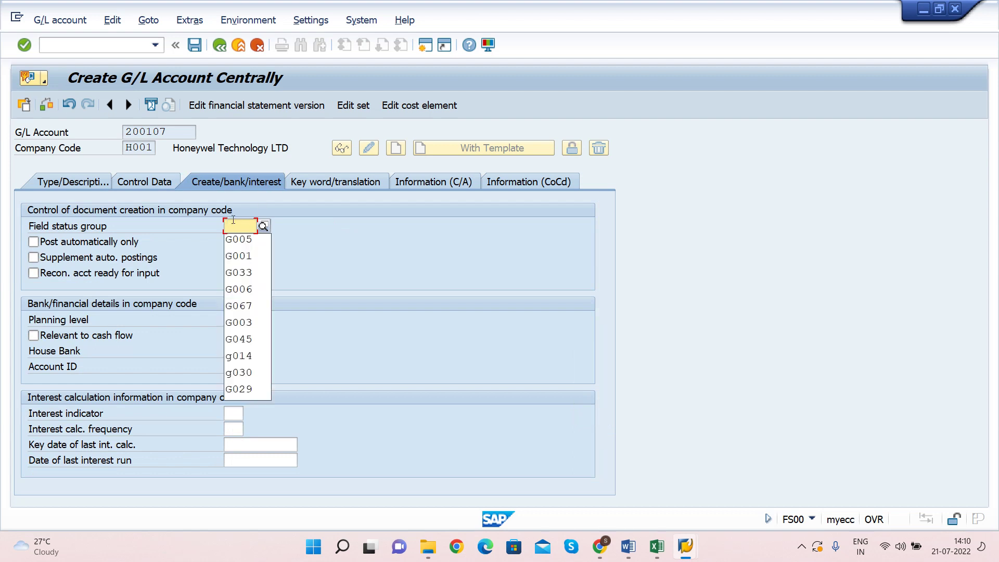
key(Down)
key(Return)
key(Return)
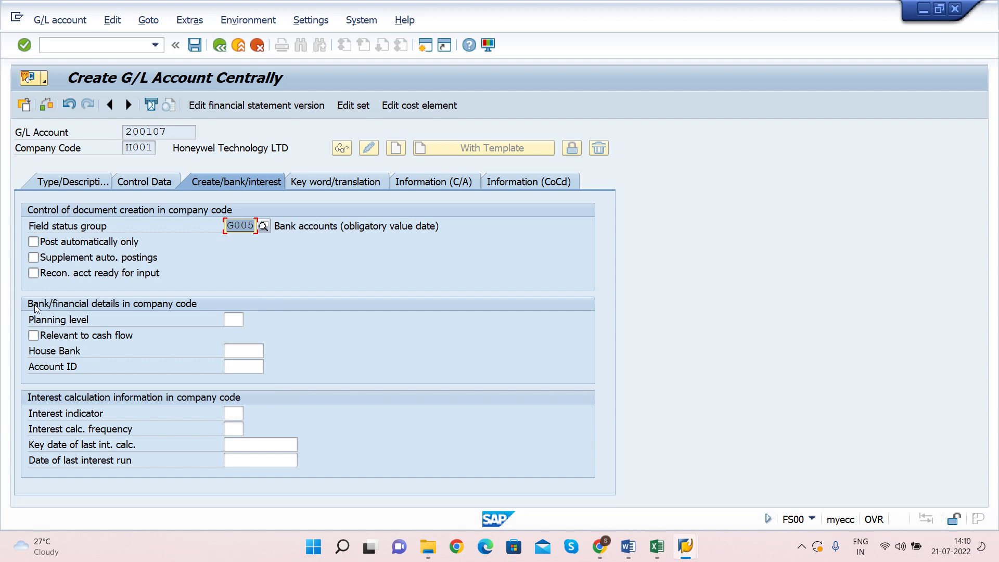
click(37, 335)
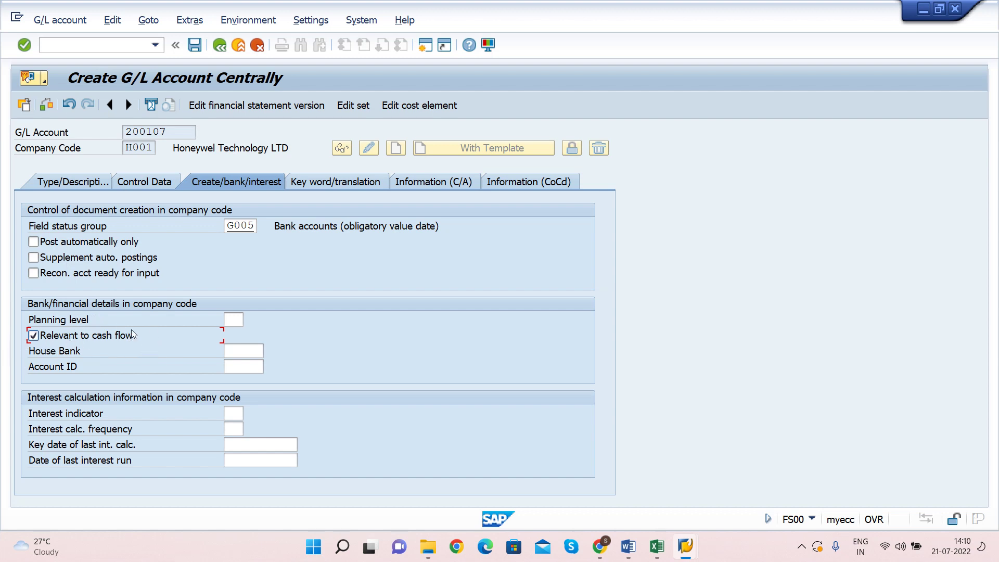
key(ctrl+s)
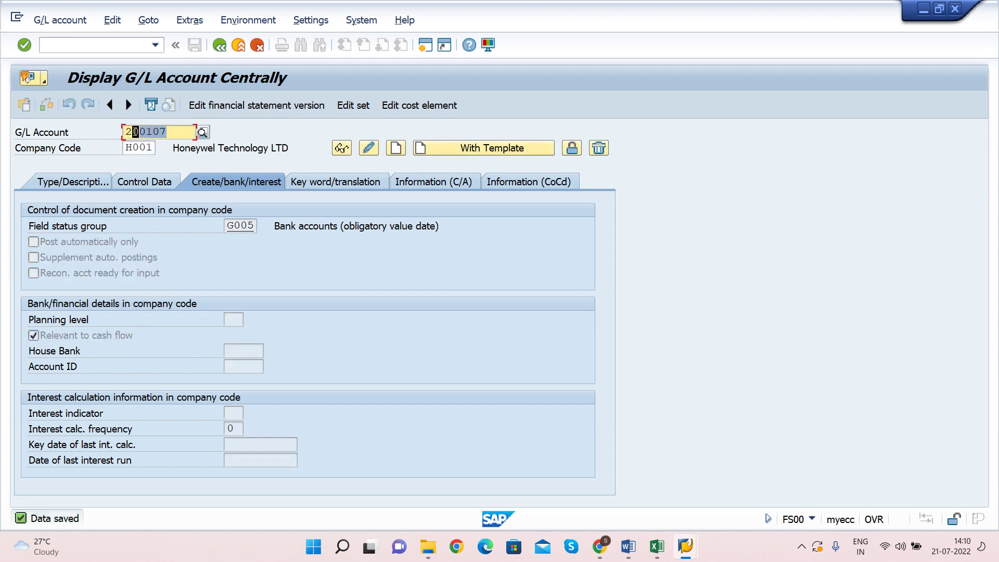
click(127, 132)
key(alt+Tab)
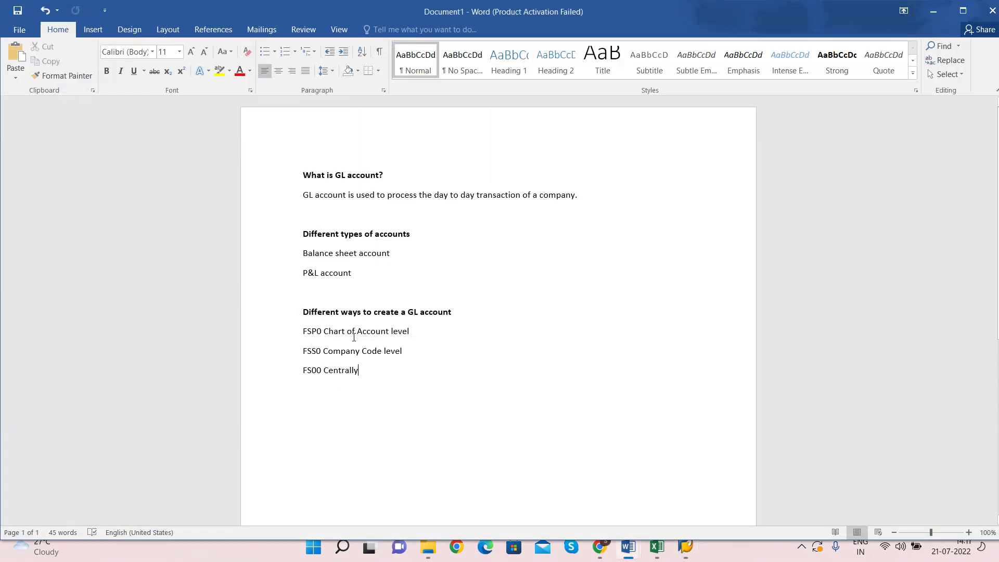
double_click(313, 332)
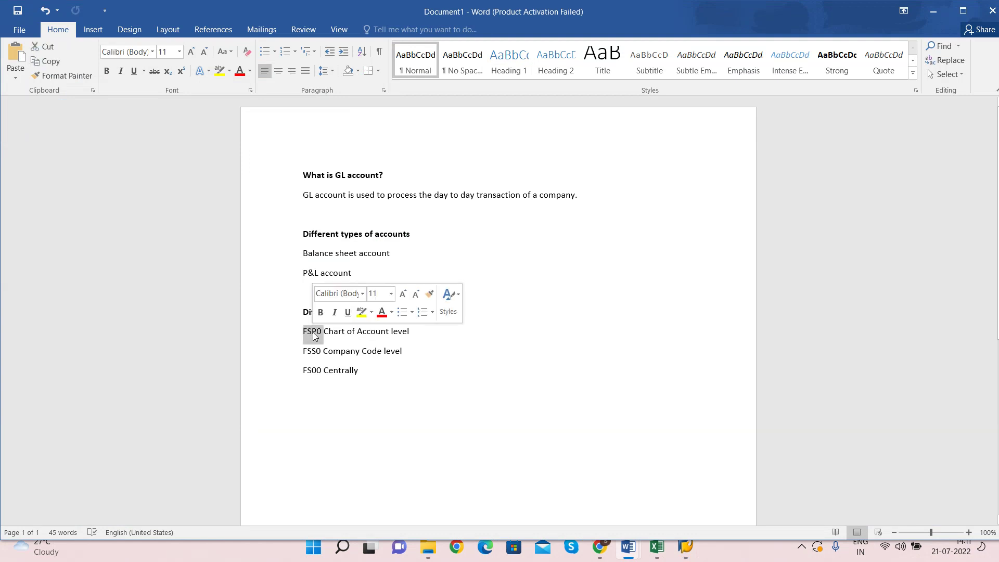
click(311, 353)
double_click(311, 352)
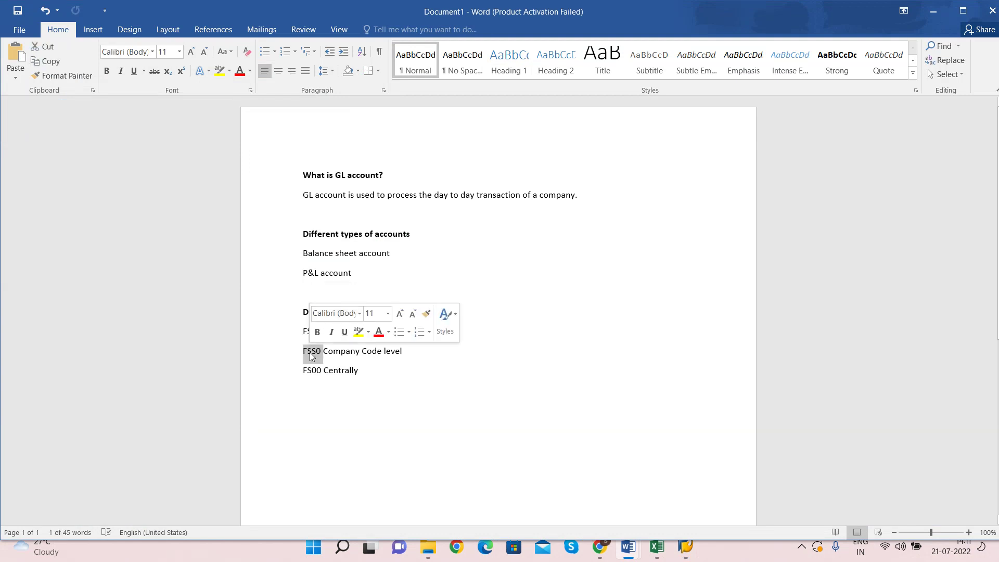
click(295, 374)
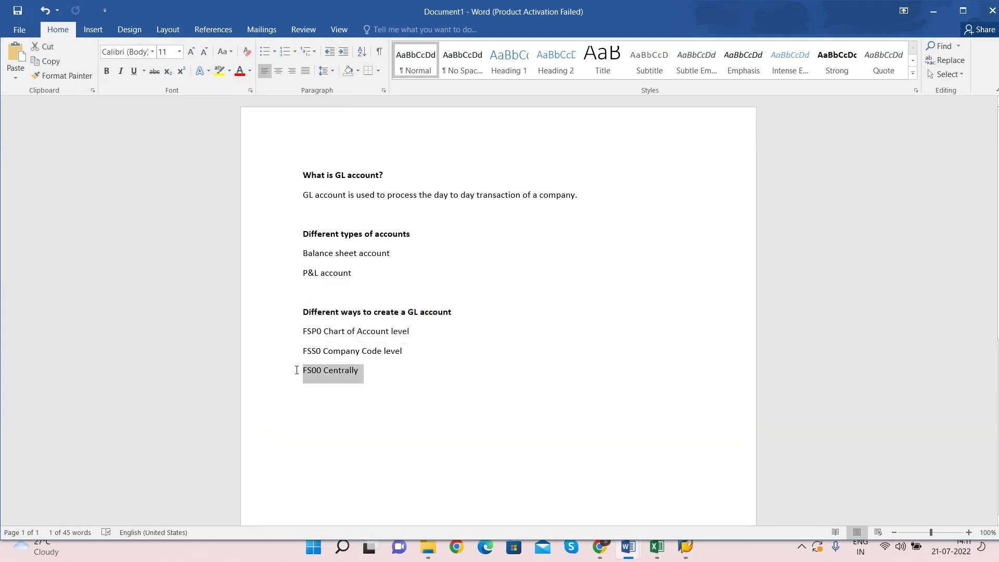
key(alt+Tab)
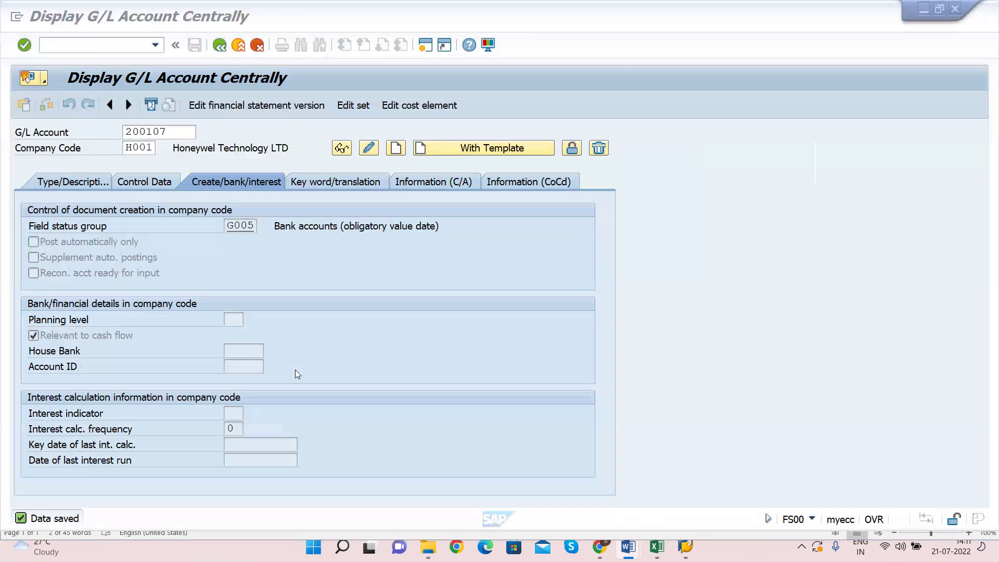